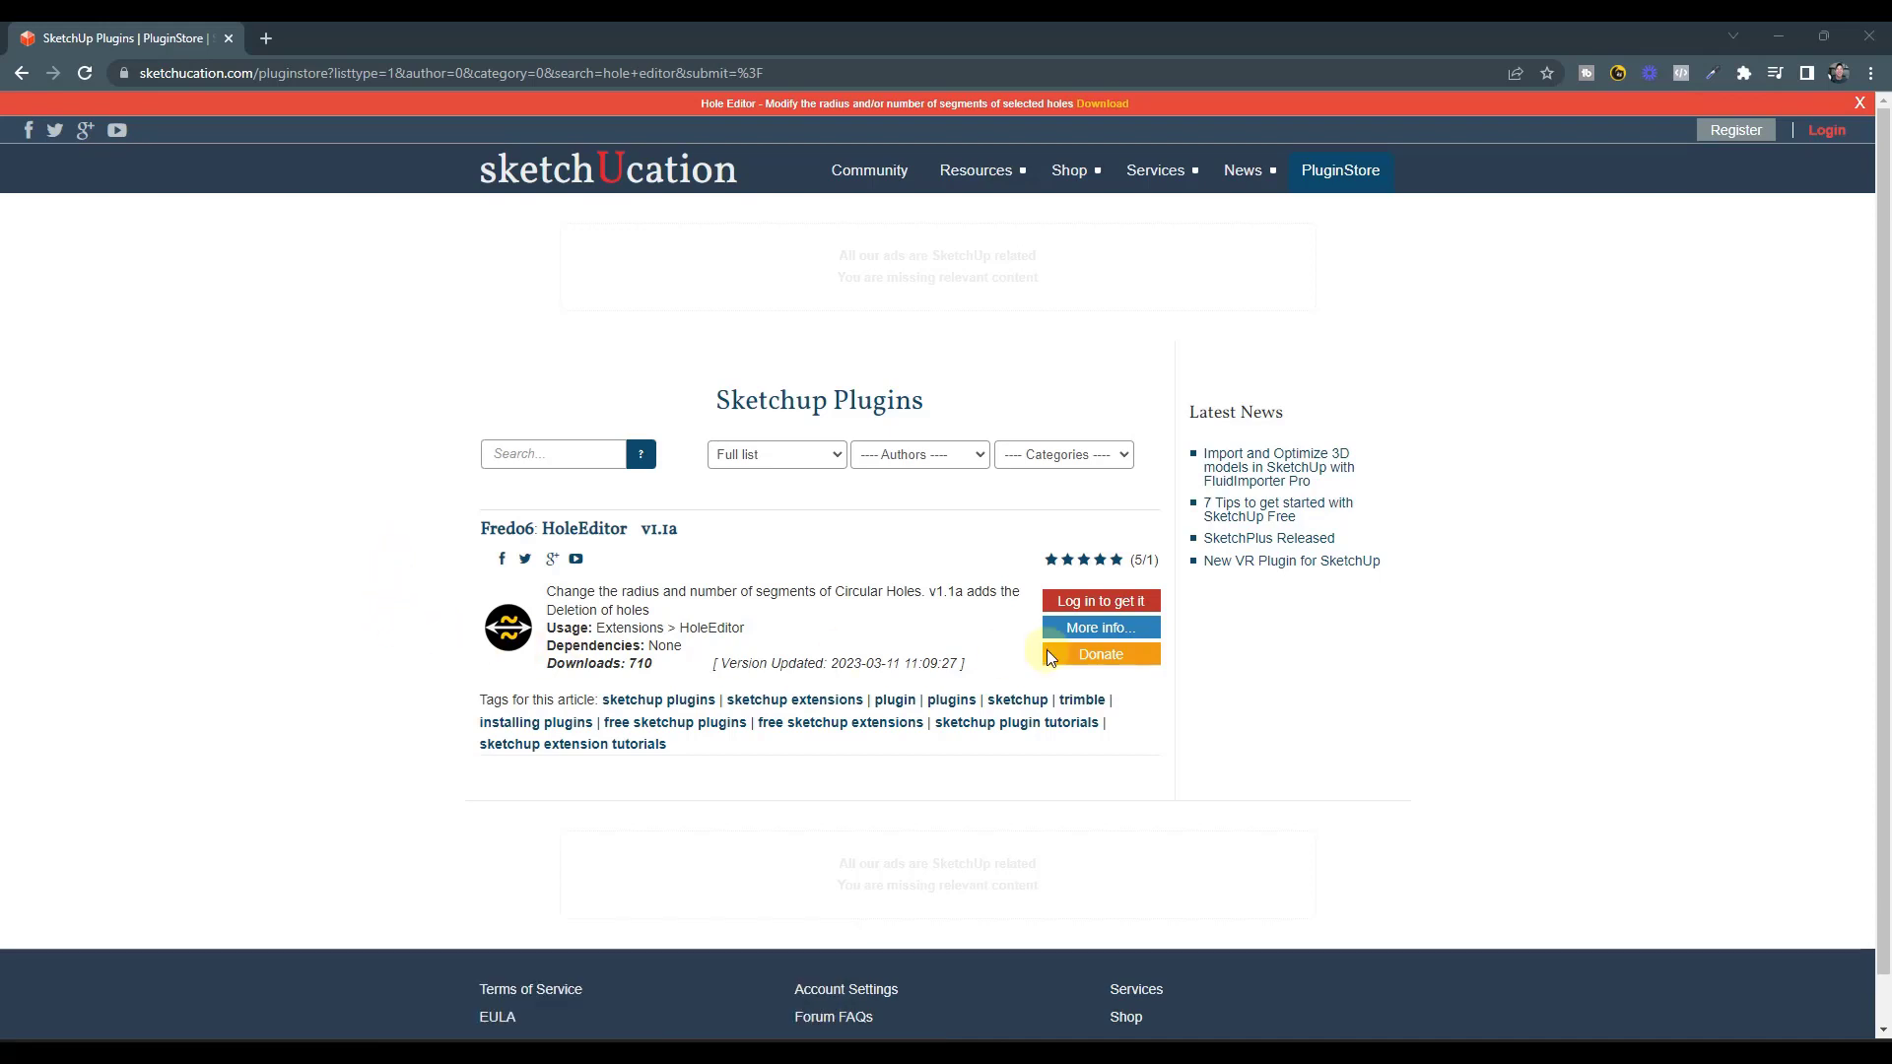
Open the HoleEditor detail page from its SketchUcation listing and scroll through the overview.
left_click(1089, 631)
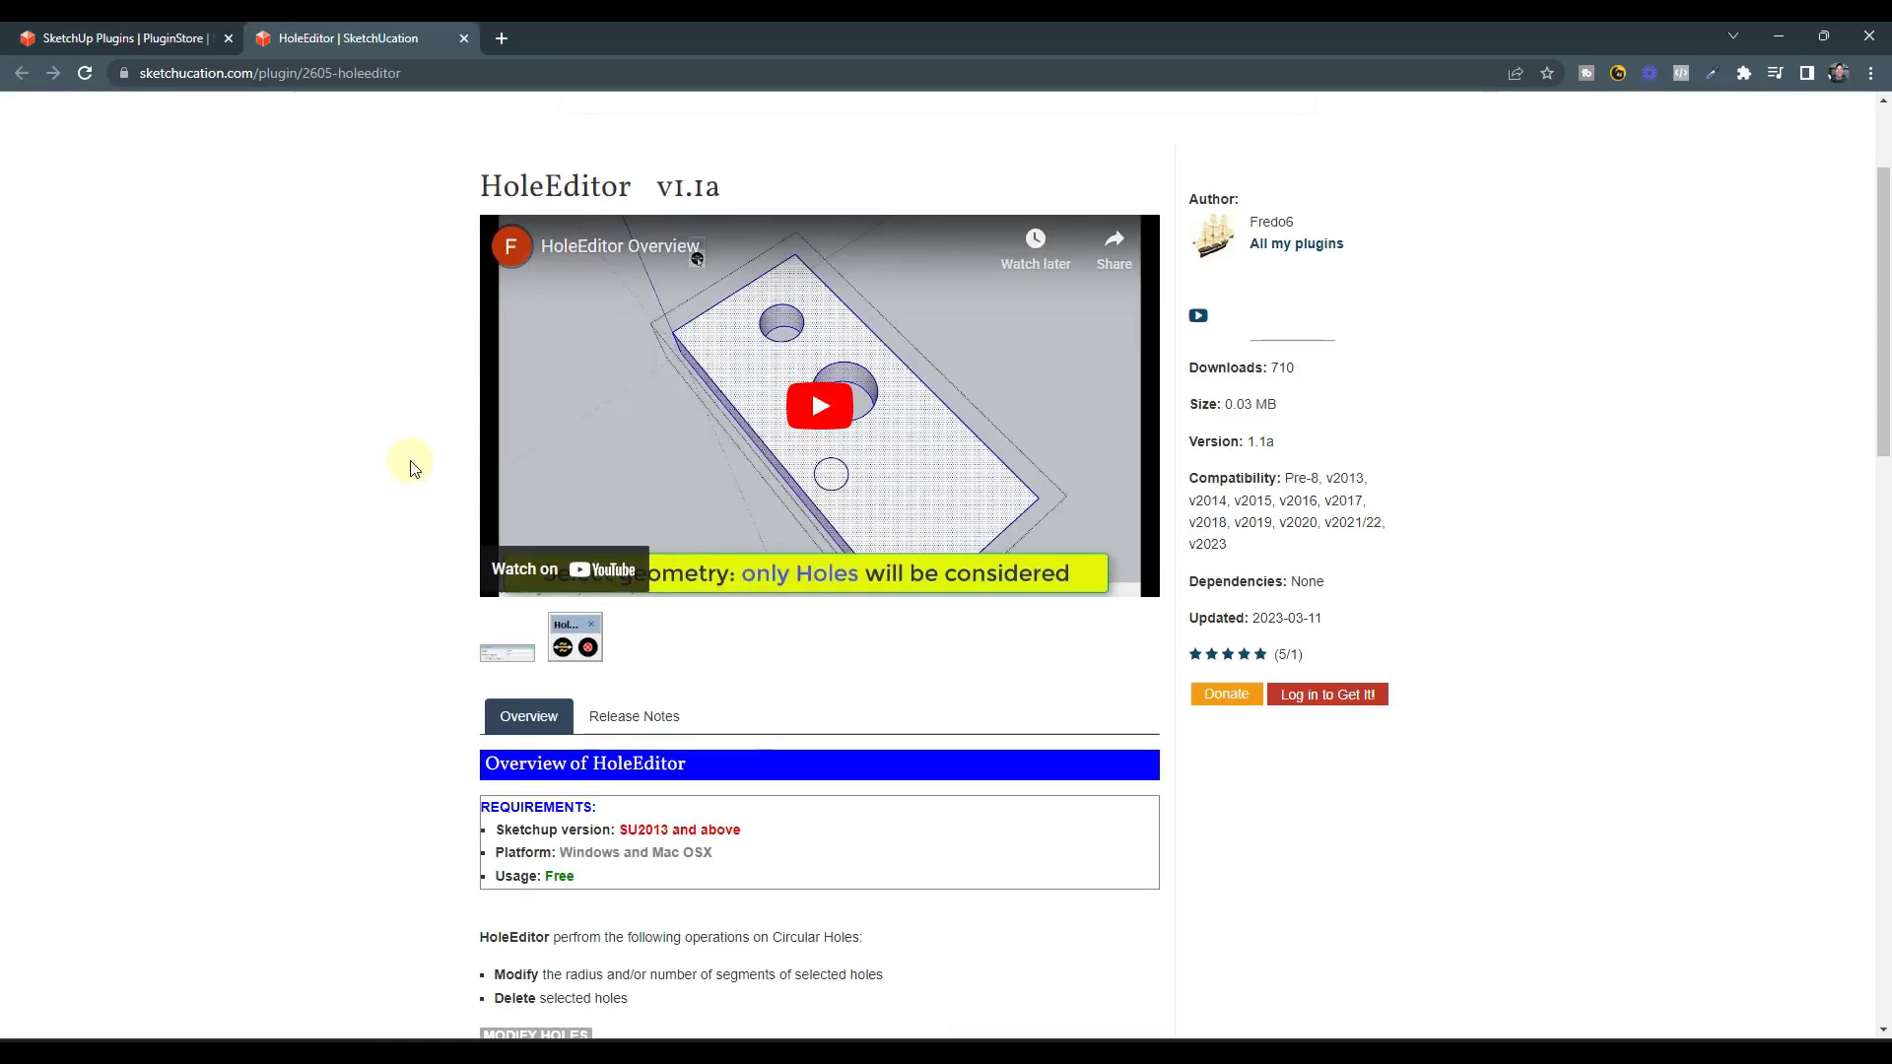
scroll(412, 466, "down", 1)
scroll(412, 466, "down", 1)
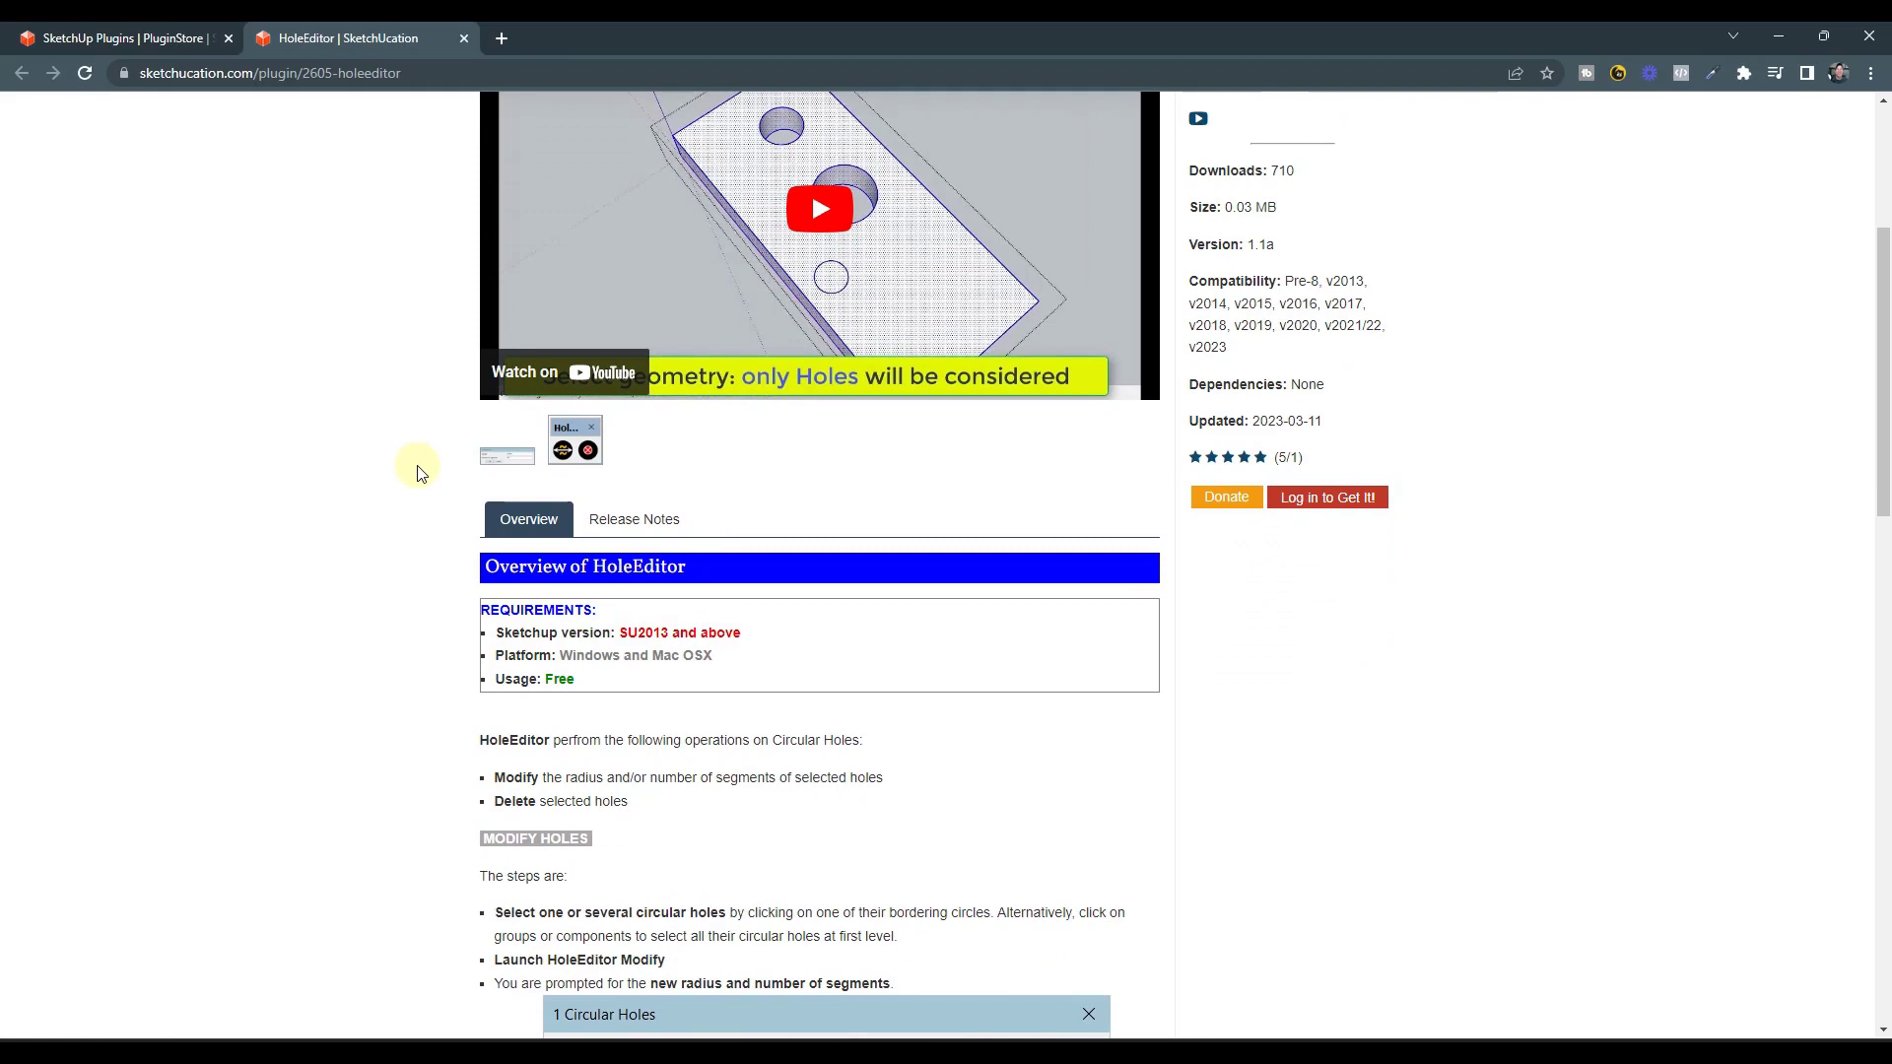
scroll(419, 473, "up", 2)
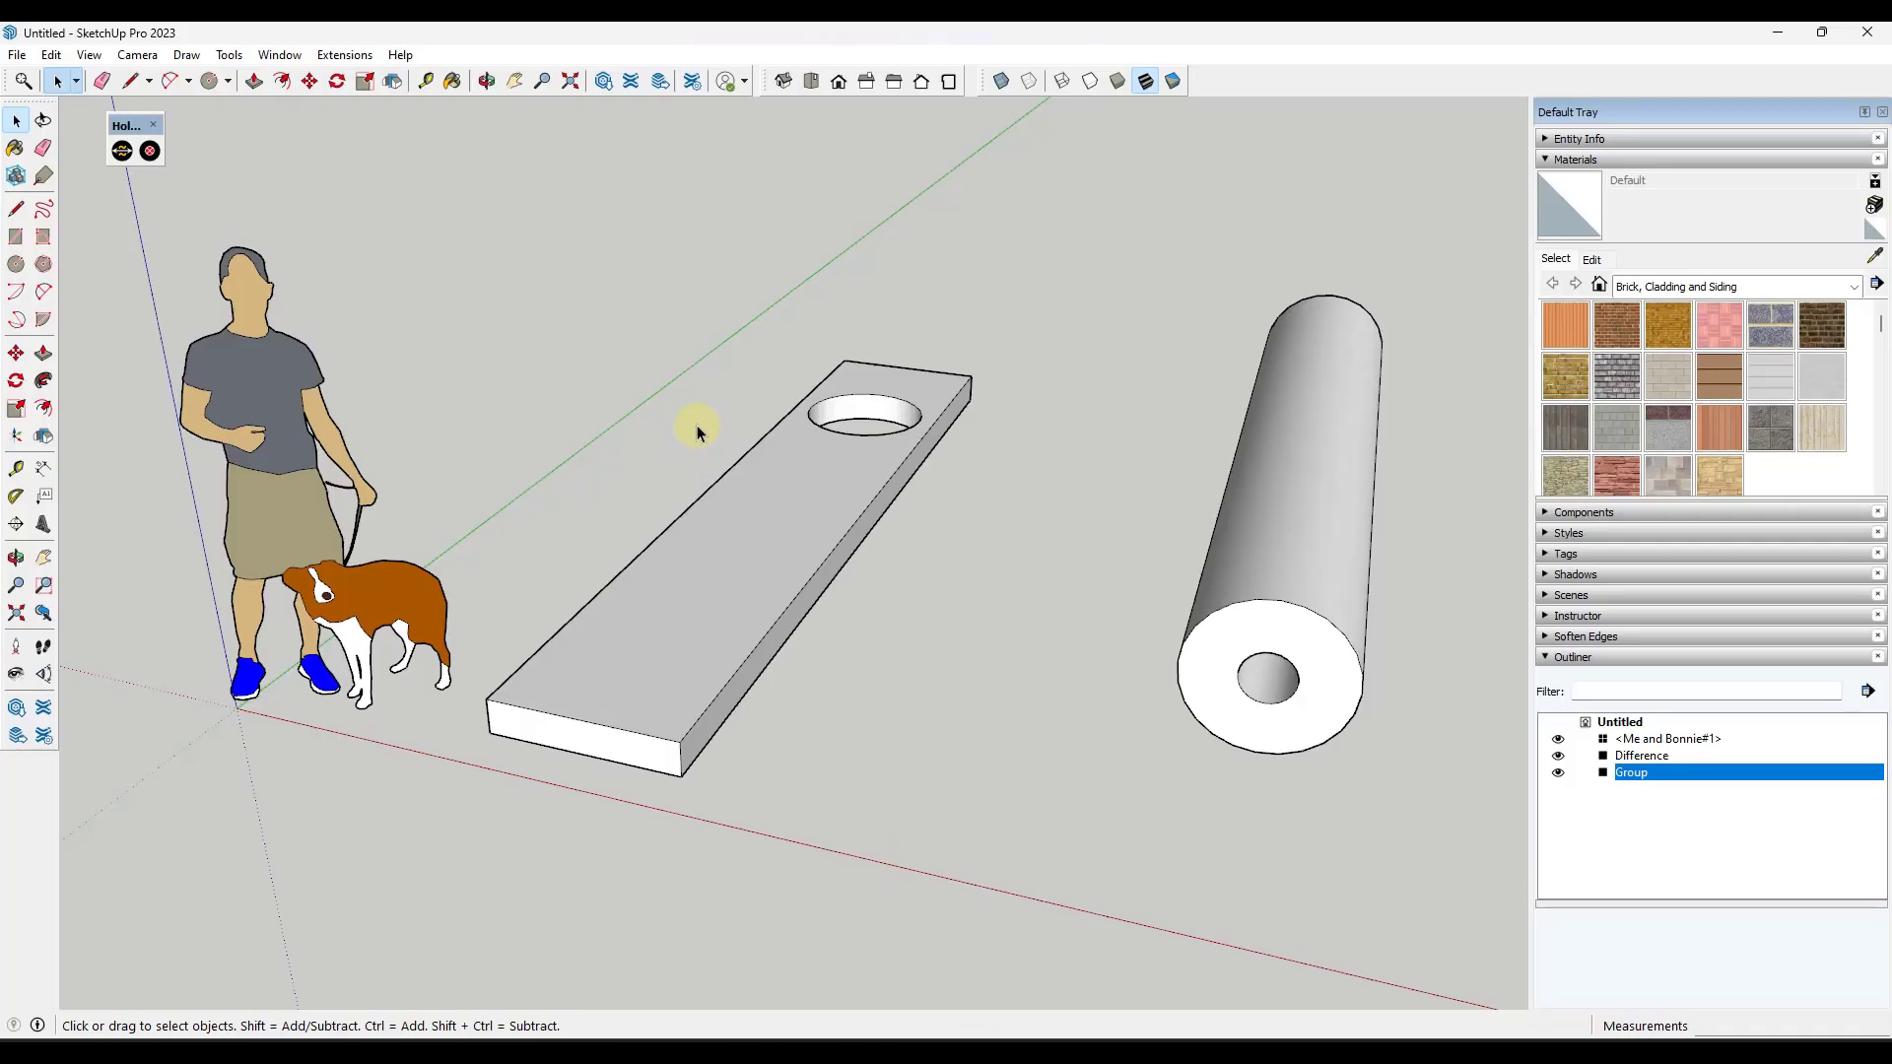
Draw a smaller circle on the plank's top face below the existing hole.
middle_click_drag(696, 423, 752, 558)
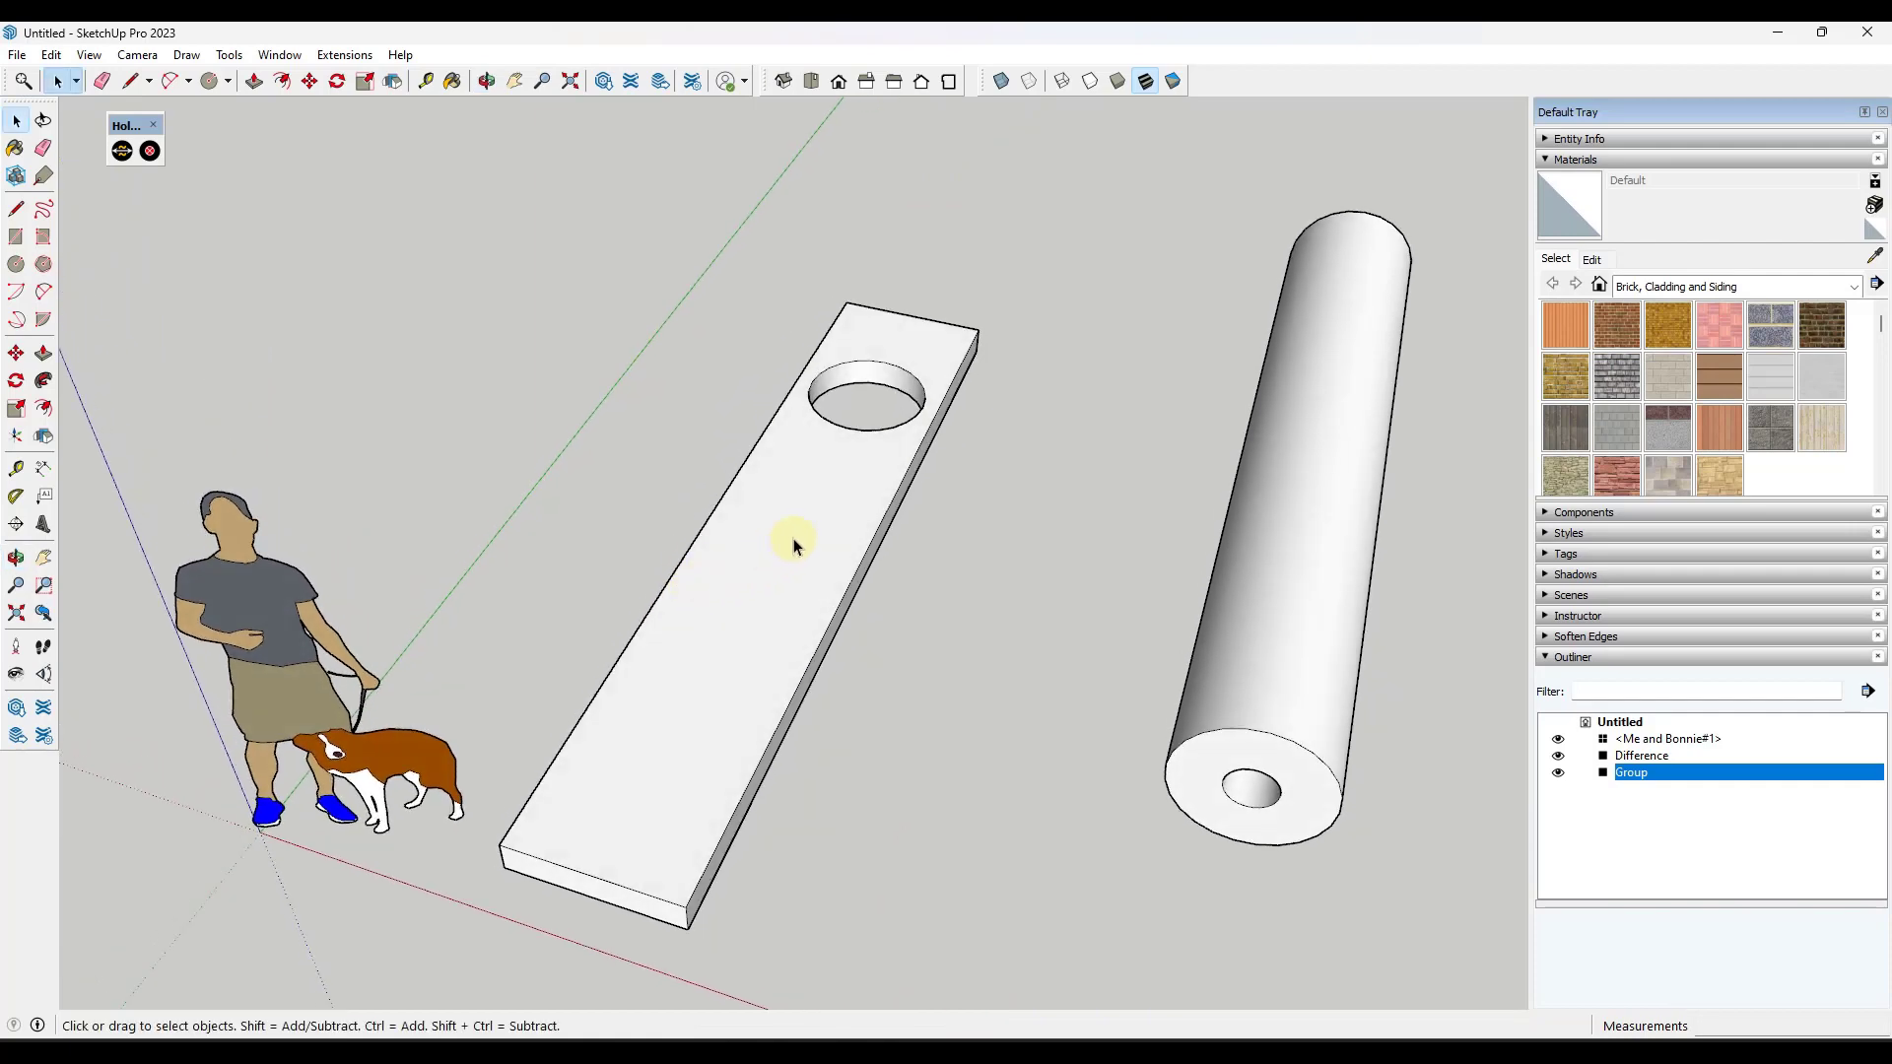
left_click(795, 539)
scroll(935, 414, "up", 4)
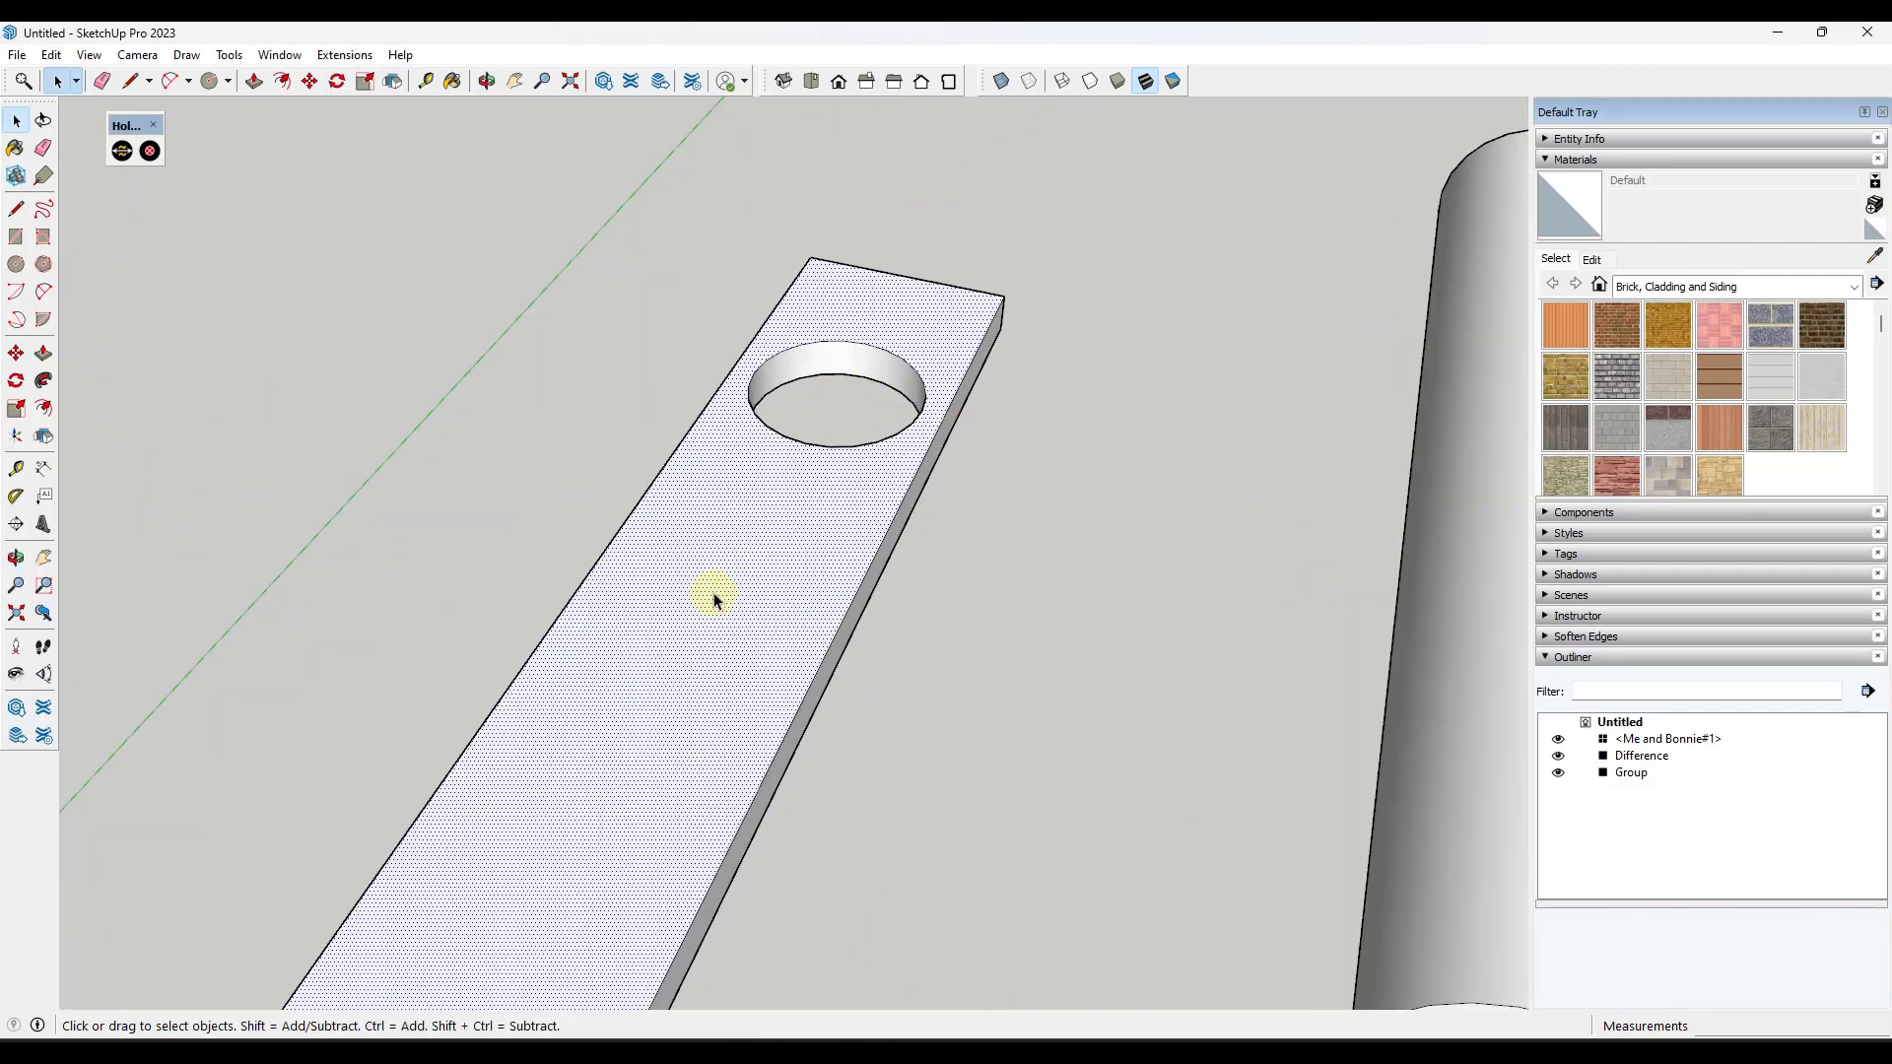
key("c")
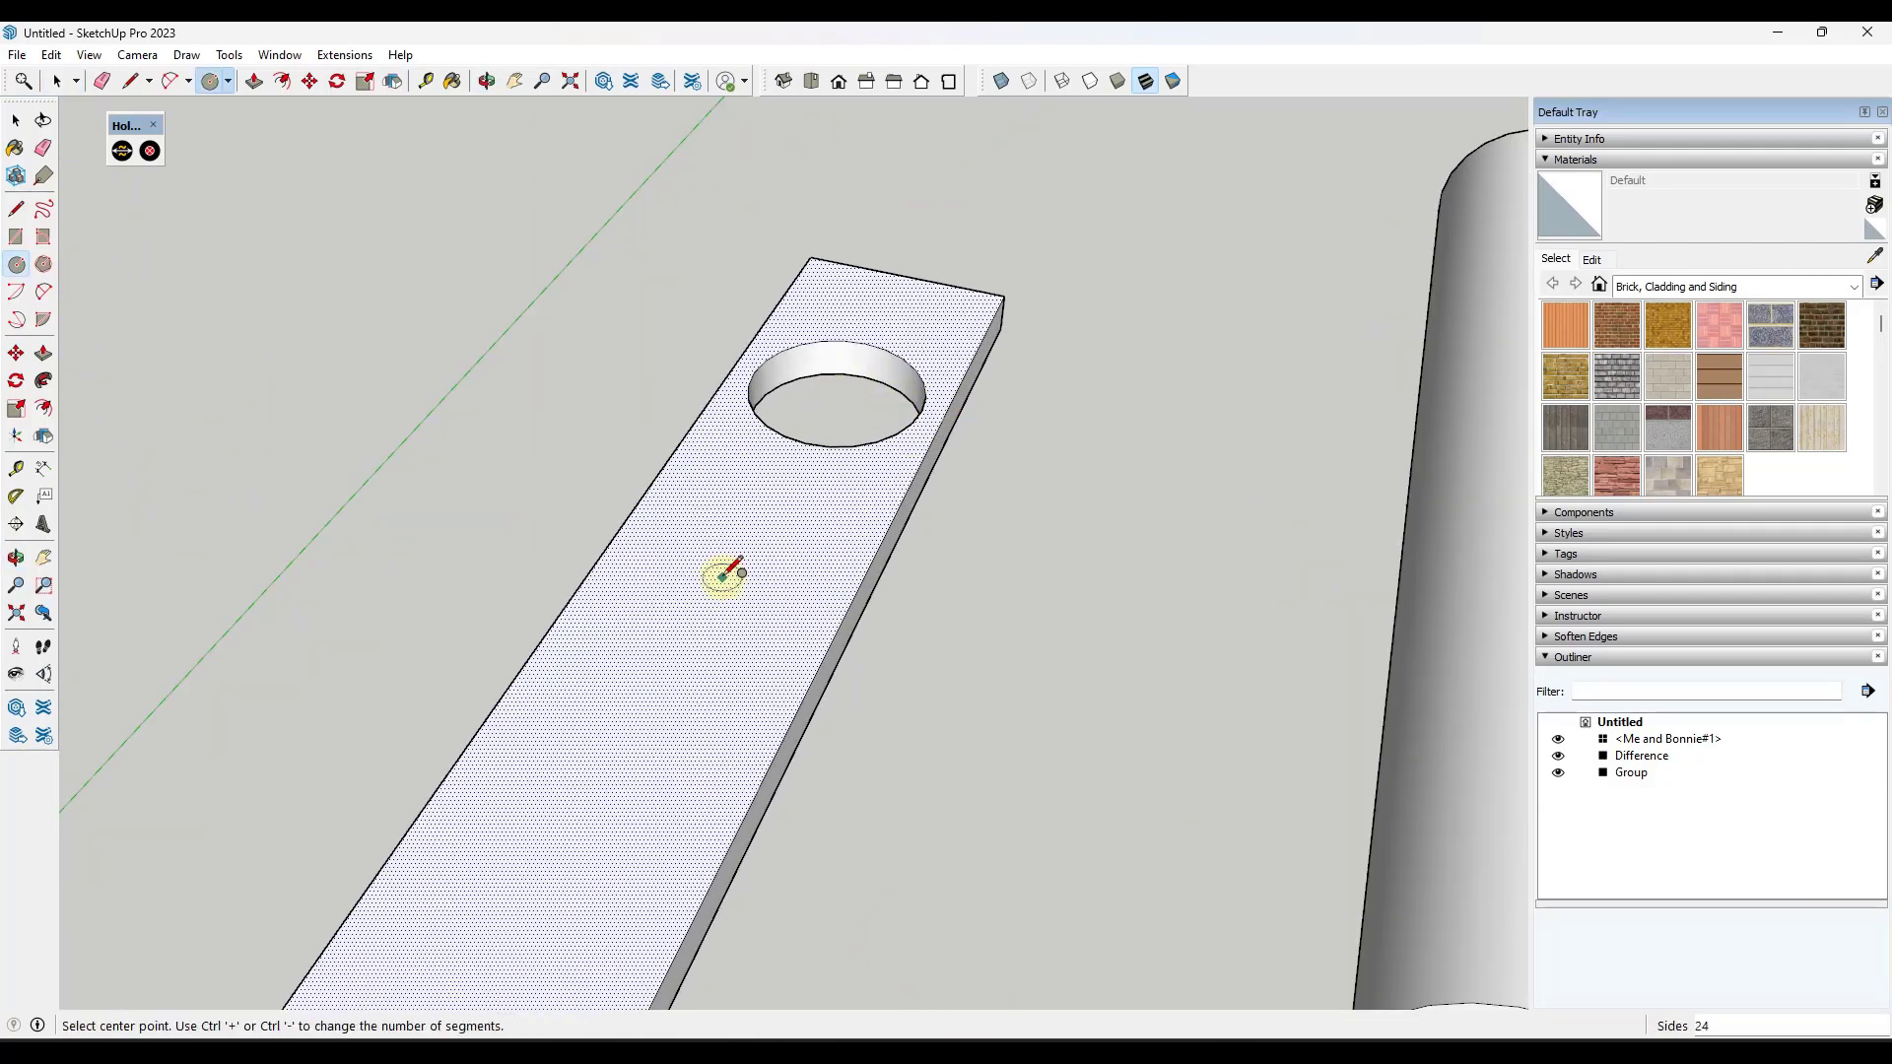
left_click(723, 579)
left_click(782, 592)
key("space")
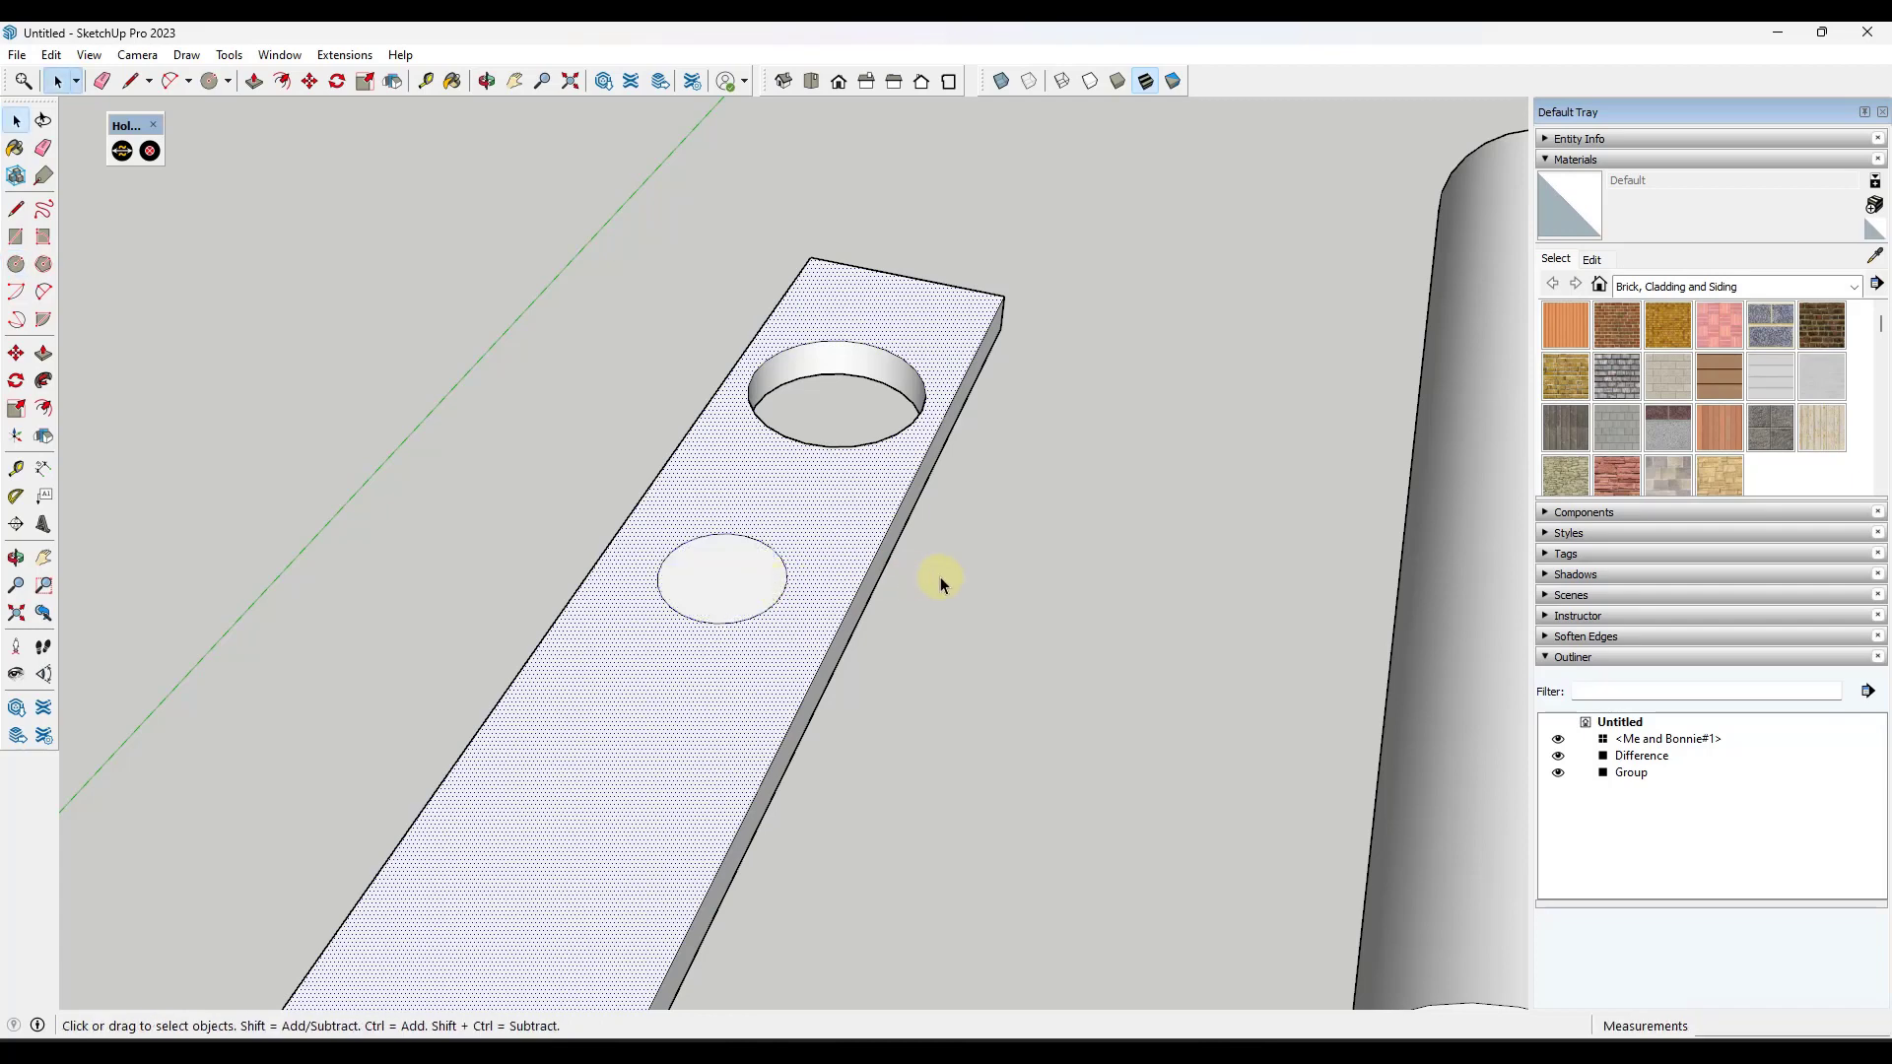
left_click(941, 579)
Push/Pull the new circle down through the plank to cut the hole.
key("p")
left_click(748, 561)
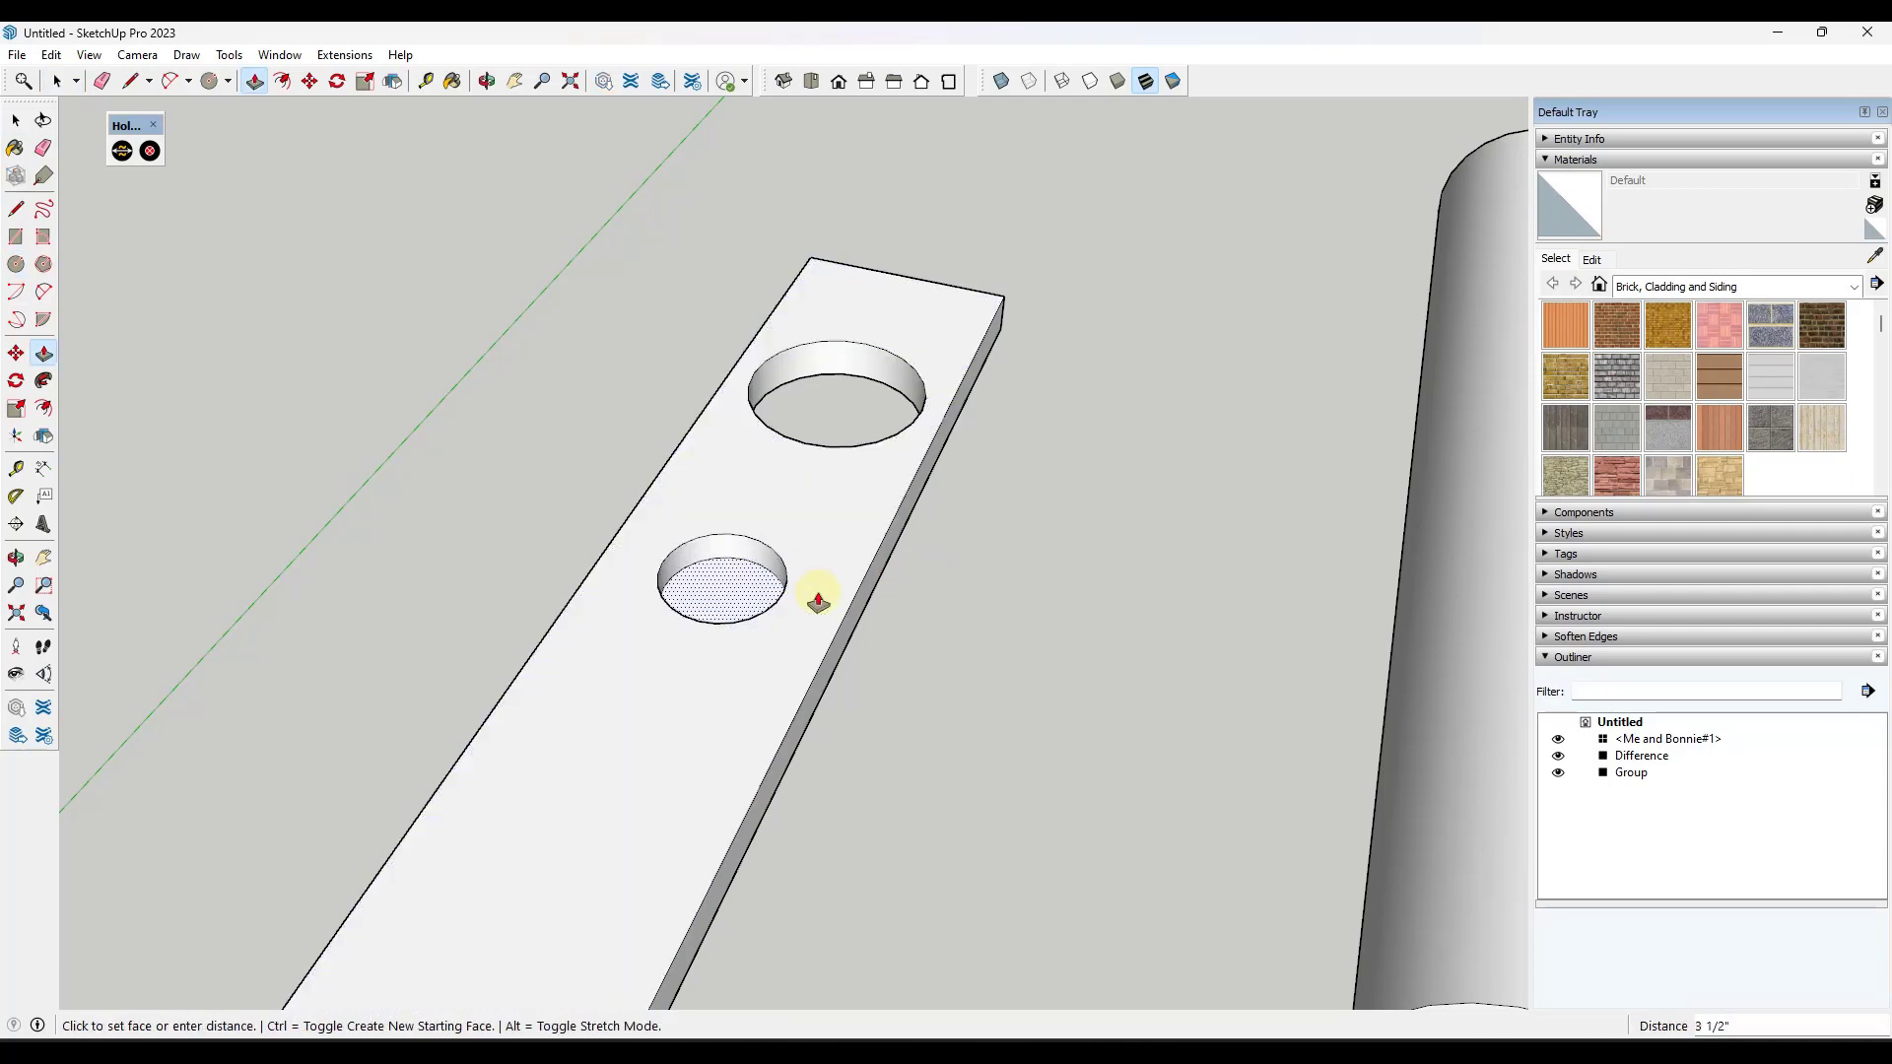
left_click(849, 645)
mouse_move(785, 585)
middle_mouse_down()
mouse_move(997, 651)
mouse_move(785, 615)
middle_mouse_up()
key("space")
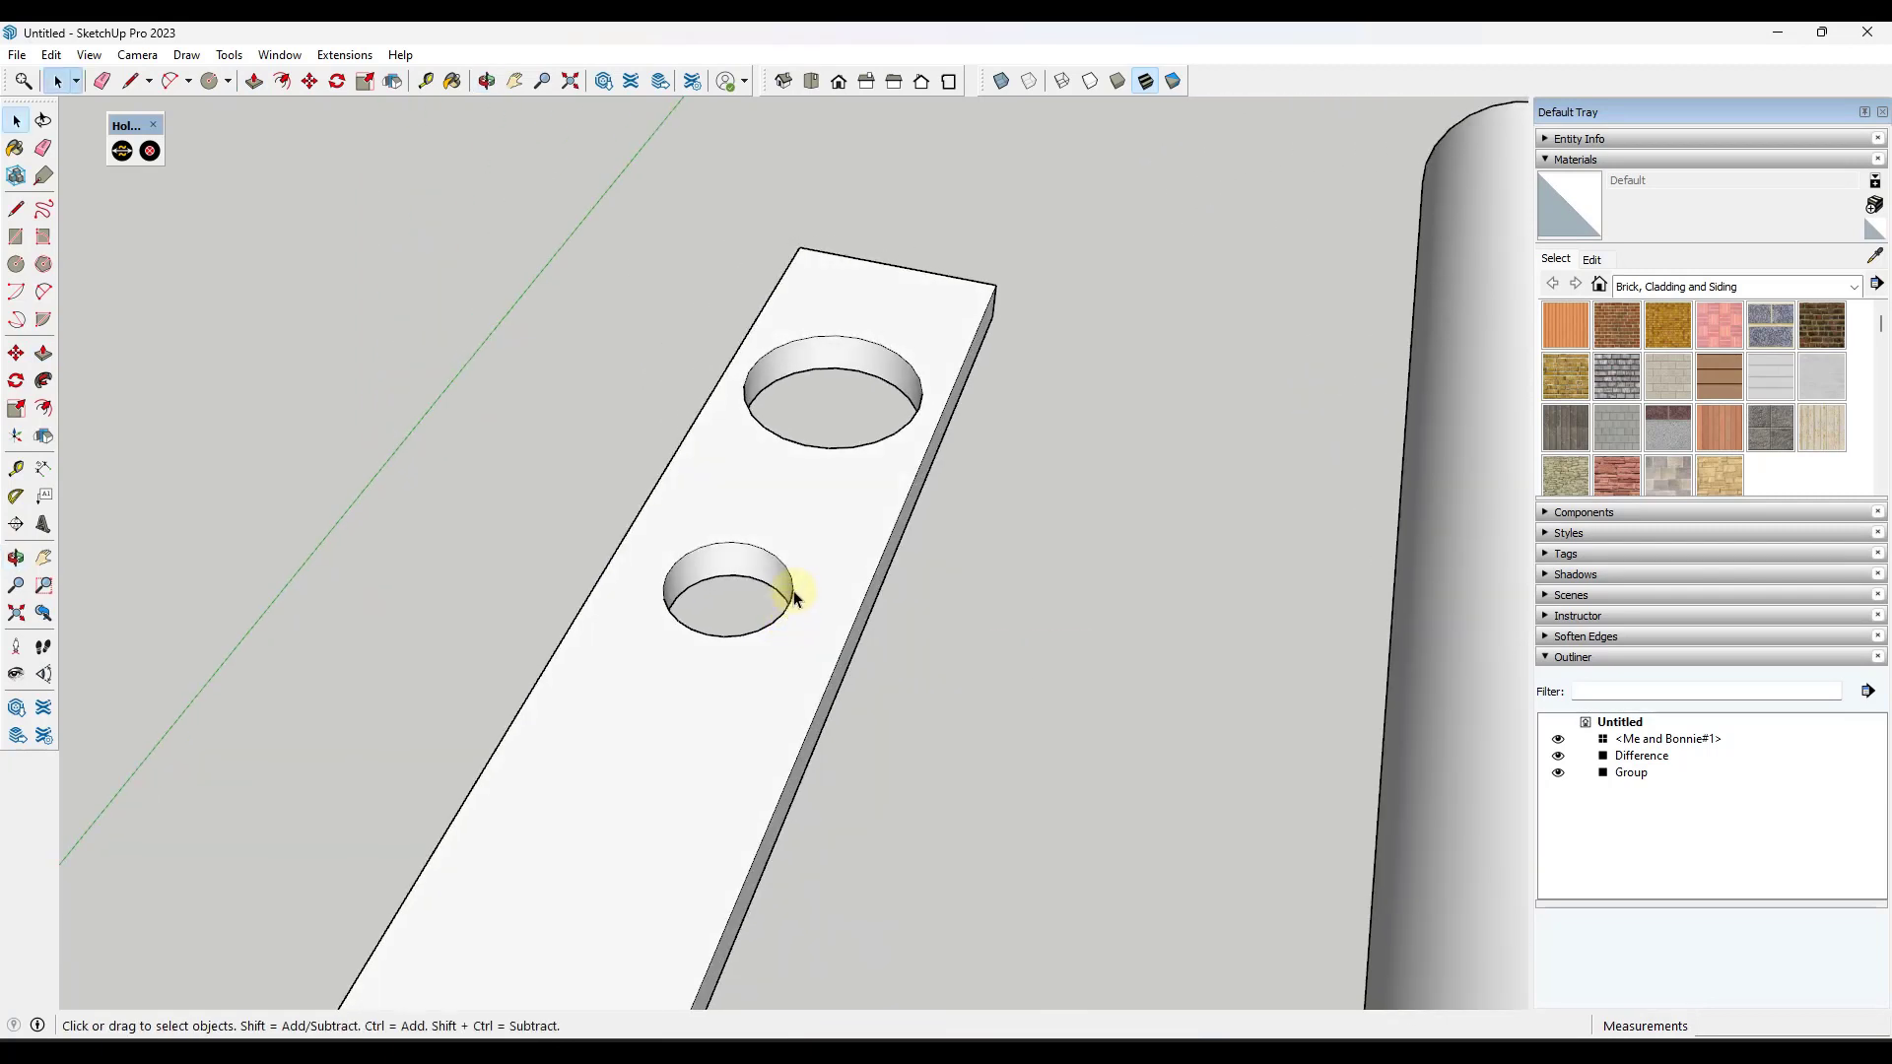
Delete the lower hole and draw a larger circle in its place.
middle_click_drag(752, 612, 879, 616)
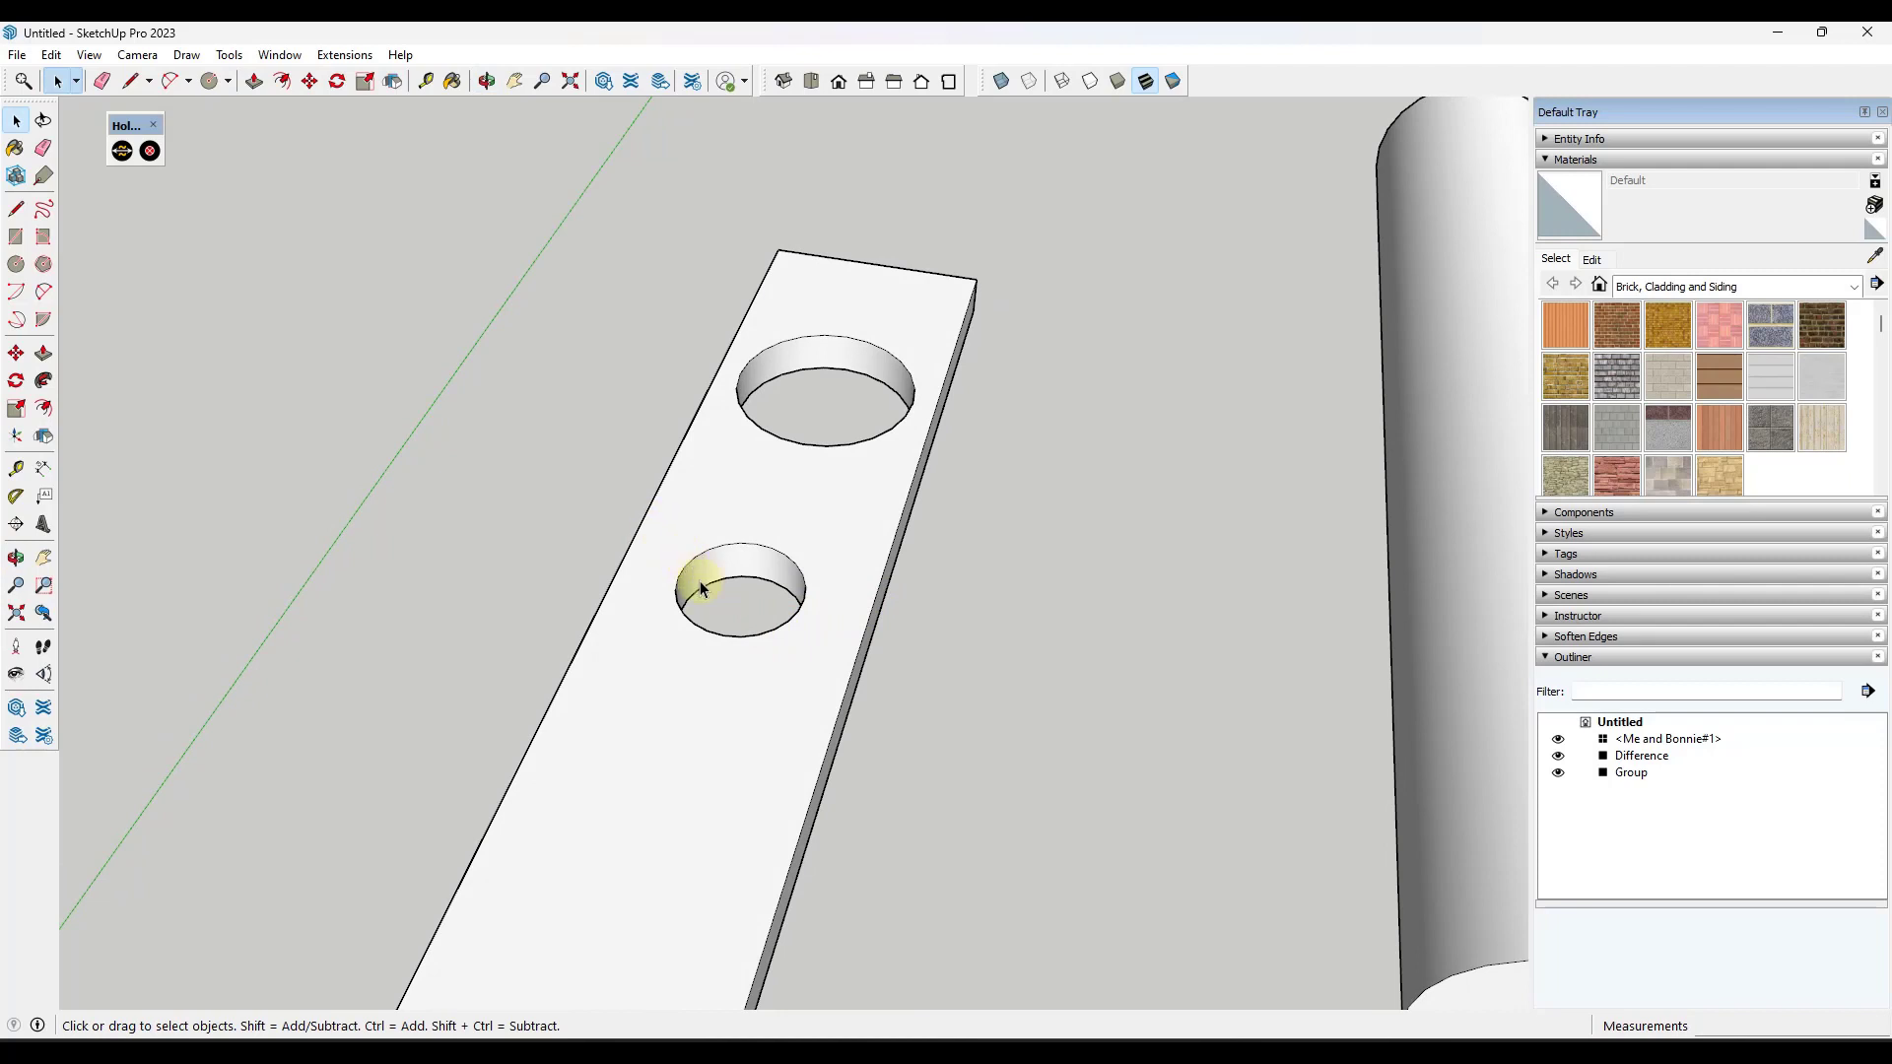
left_click_drag(822, 708, 825, 672)
key("Delete")
key("c")
left_click(743, 598)
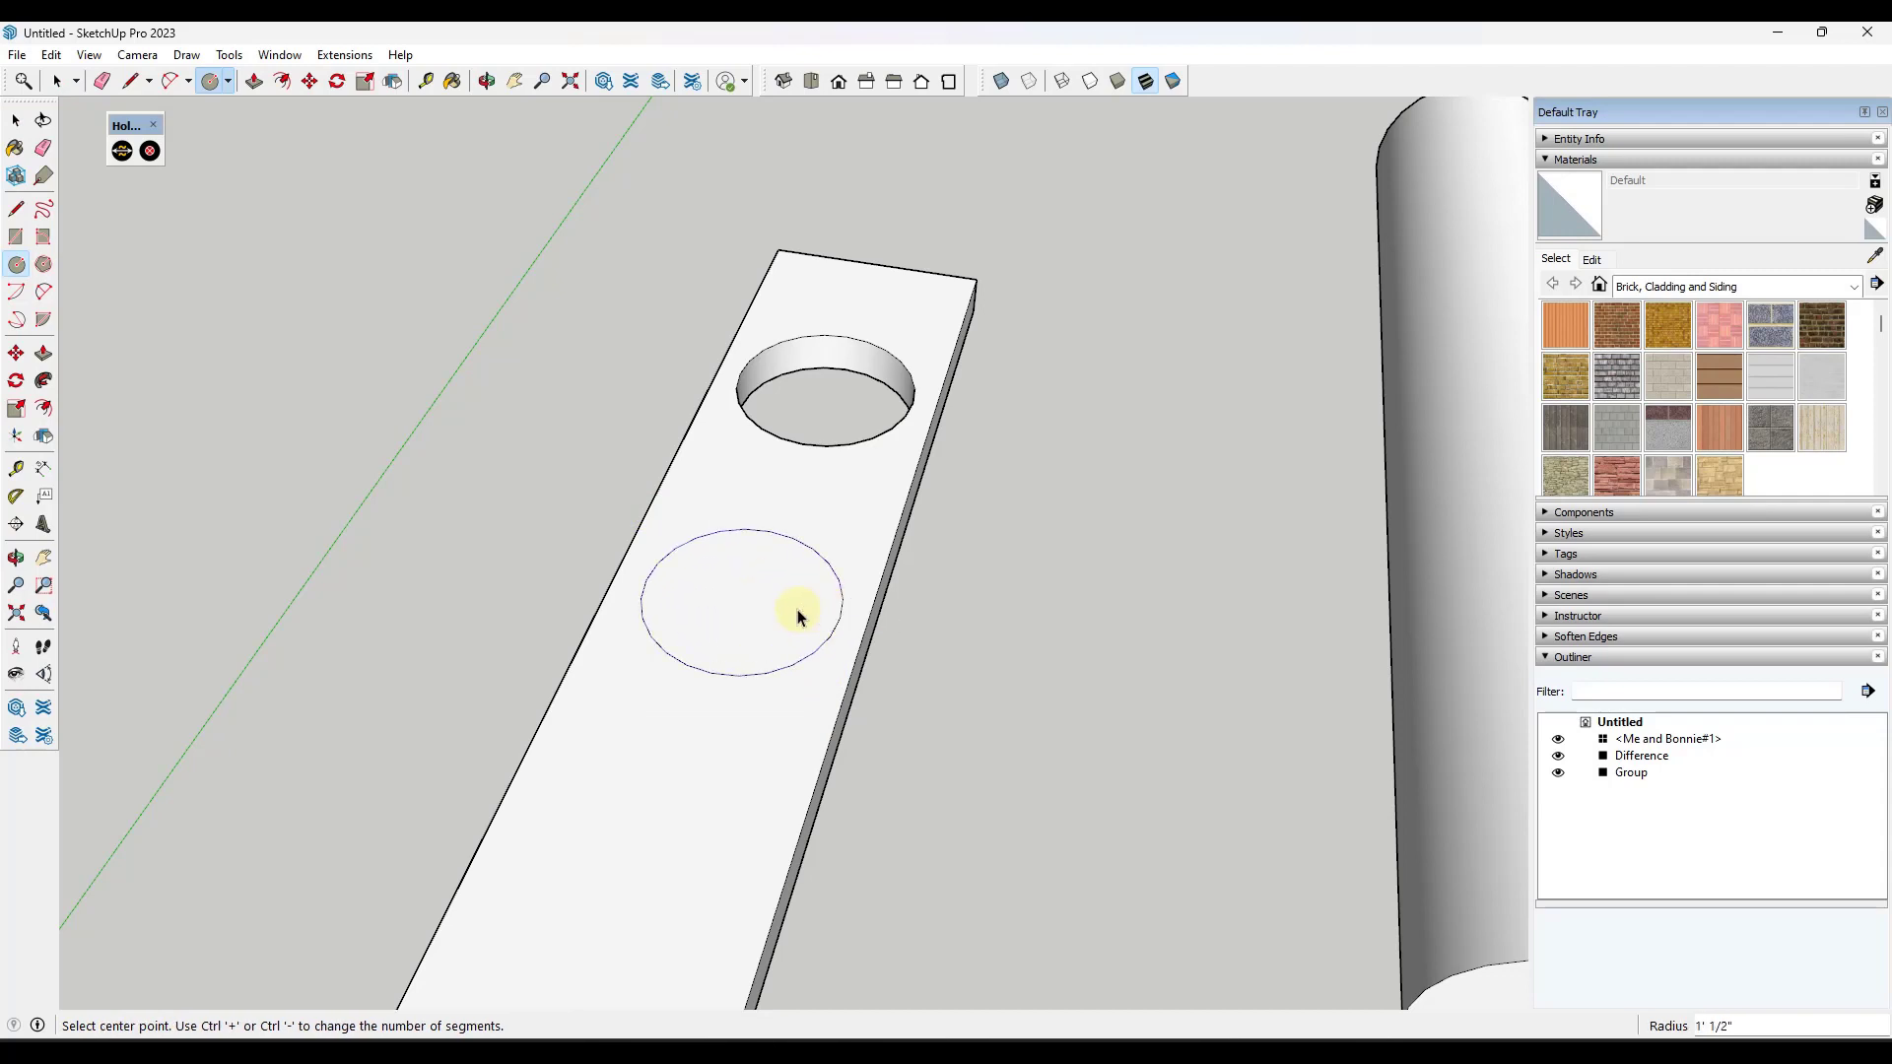
left_click(841, 616)
key("space")
Push/Pull the larger circle through the plank to form the new hole.
key("p")
left_click(741, 617)
left_click(769, 642)
key("space")
Try scaling the new hole's rim about its centre, then cancel the scale.
left_click(834, 580)
key("s")
left_click(861, 545)
key("ctrl")
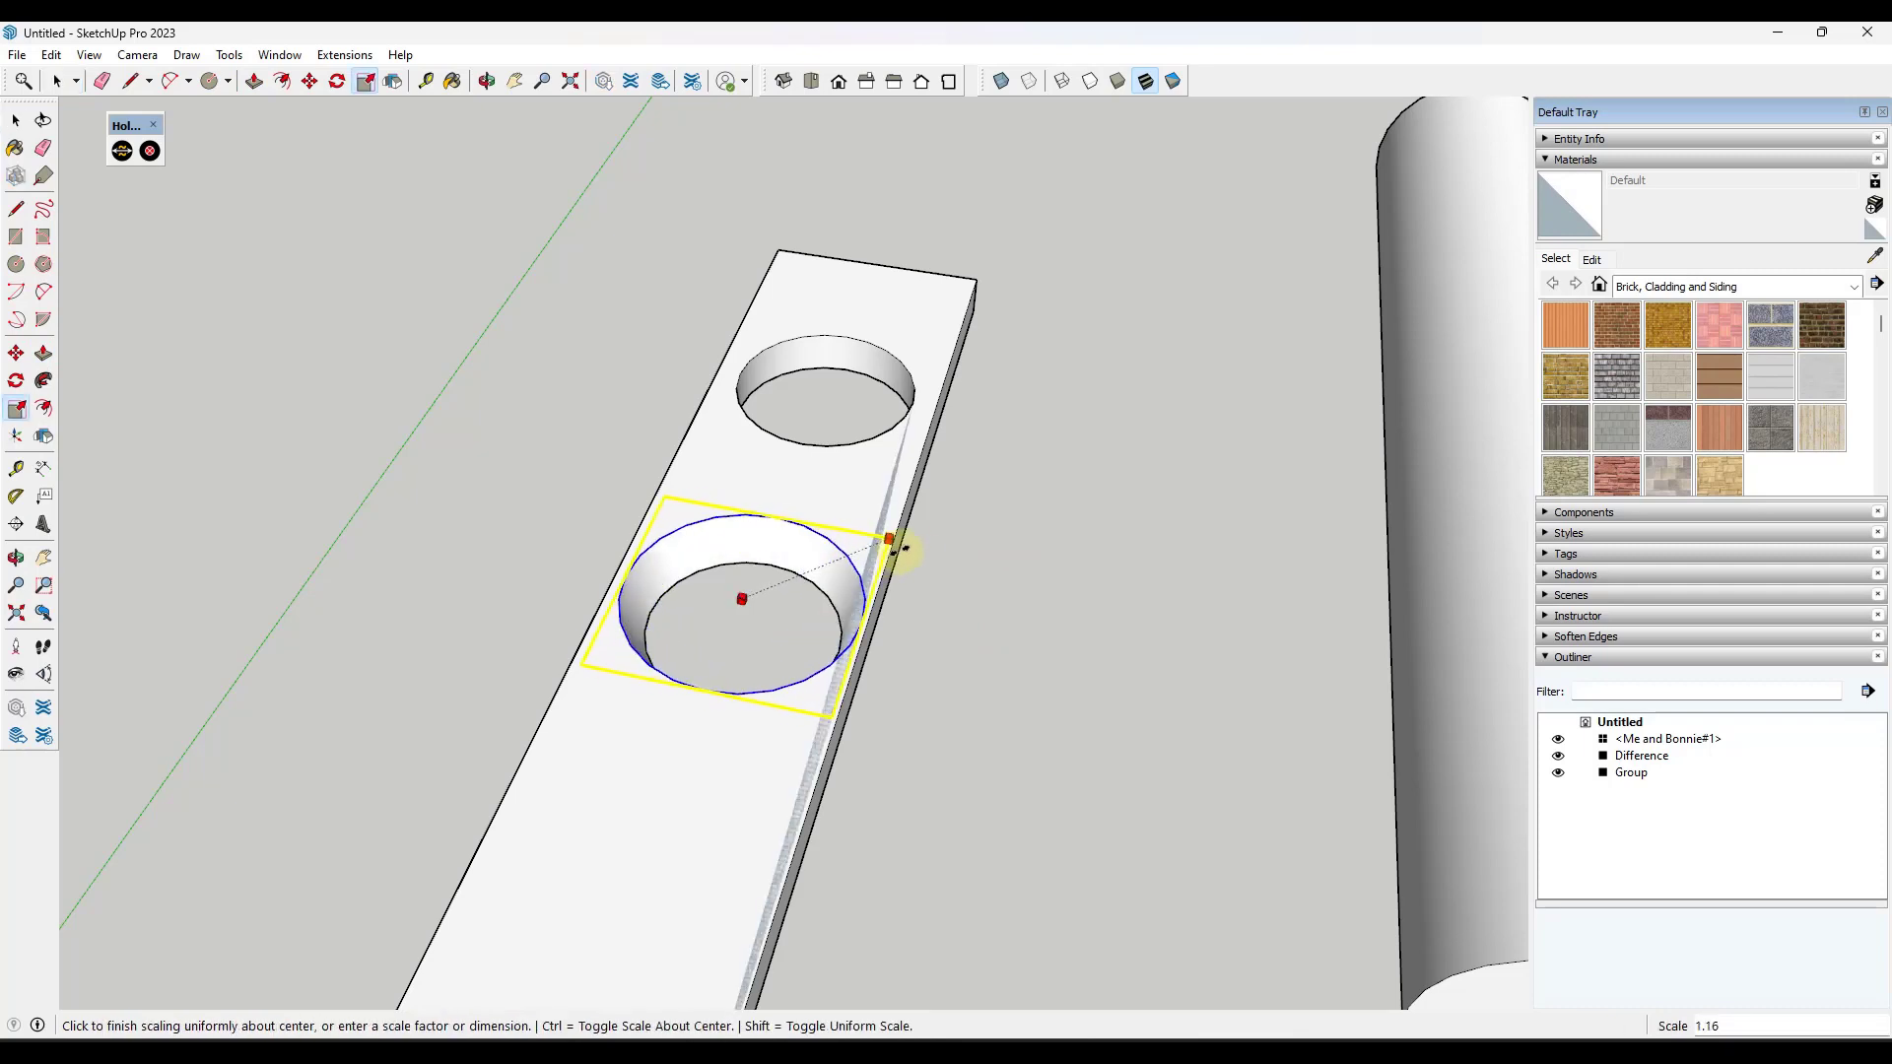
key("space")
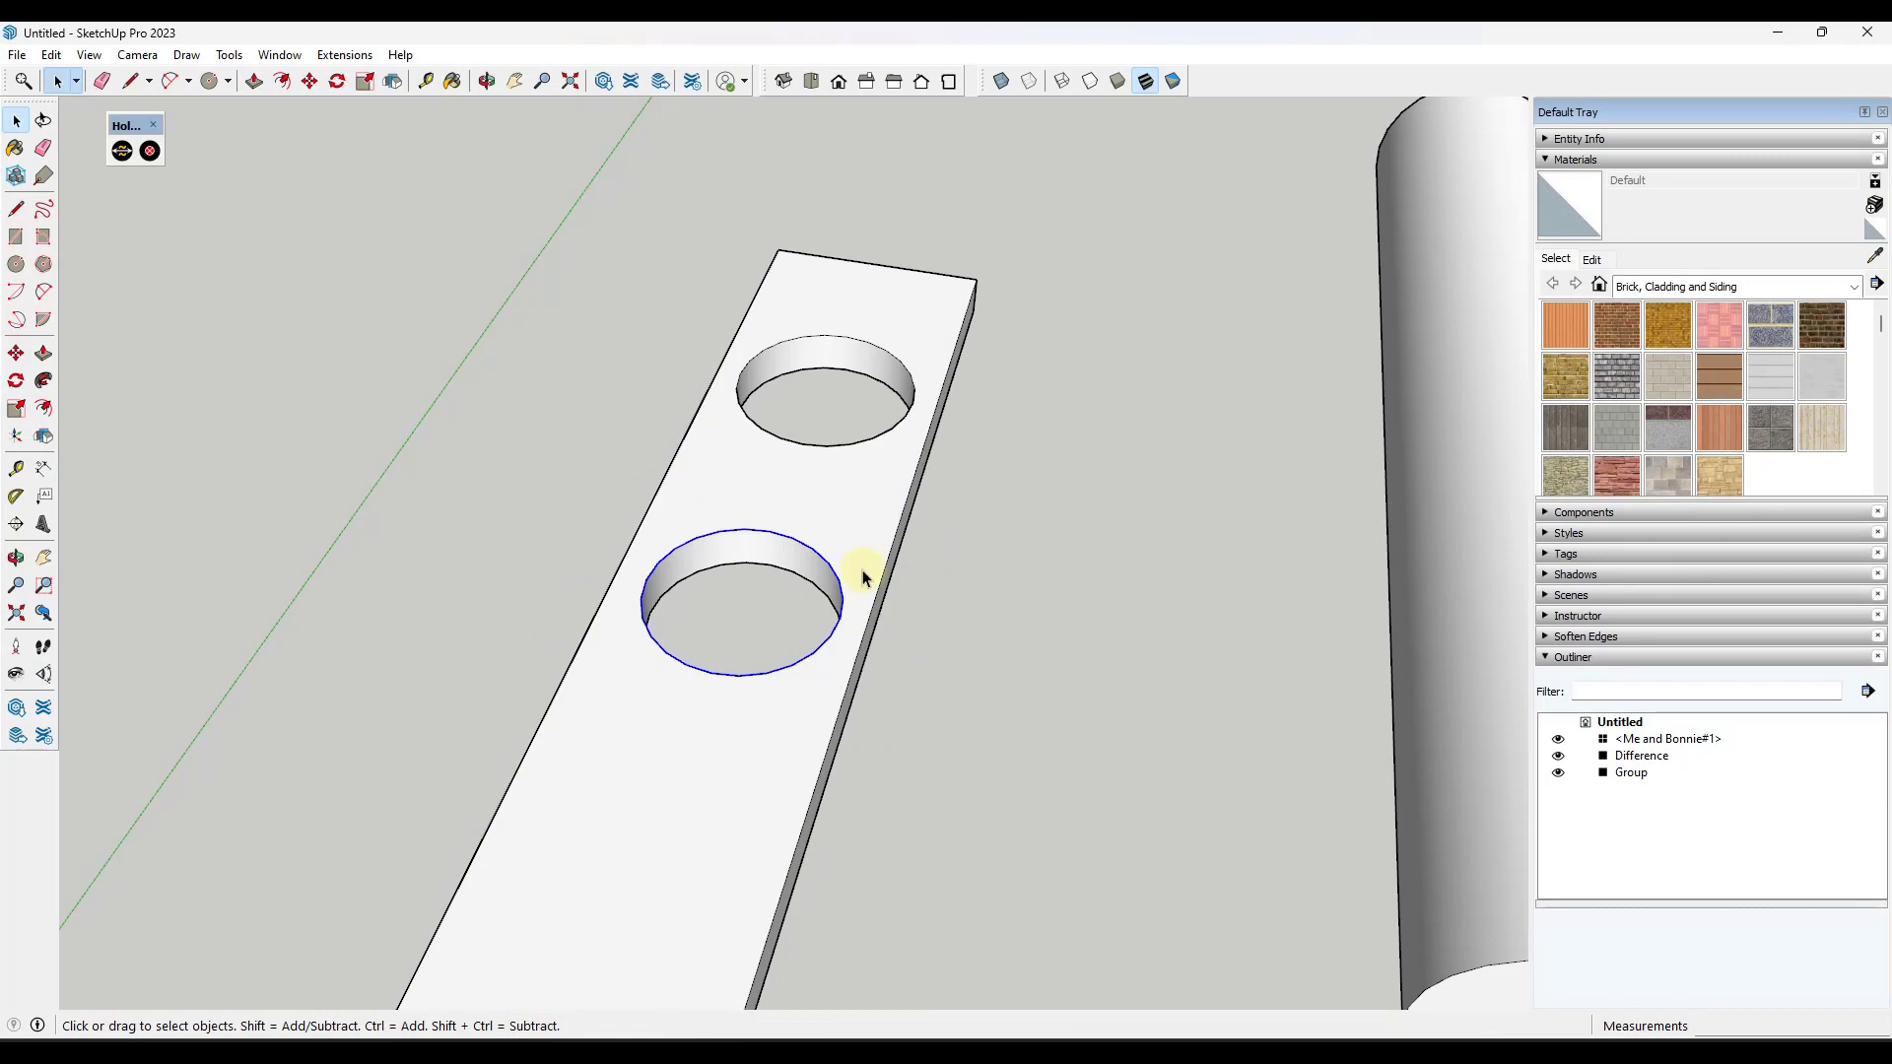
middle_click_drag(891, 458, 900, 498)
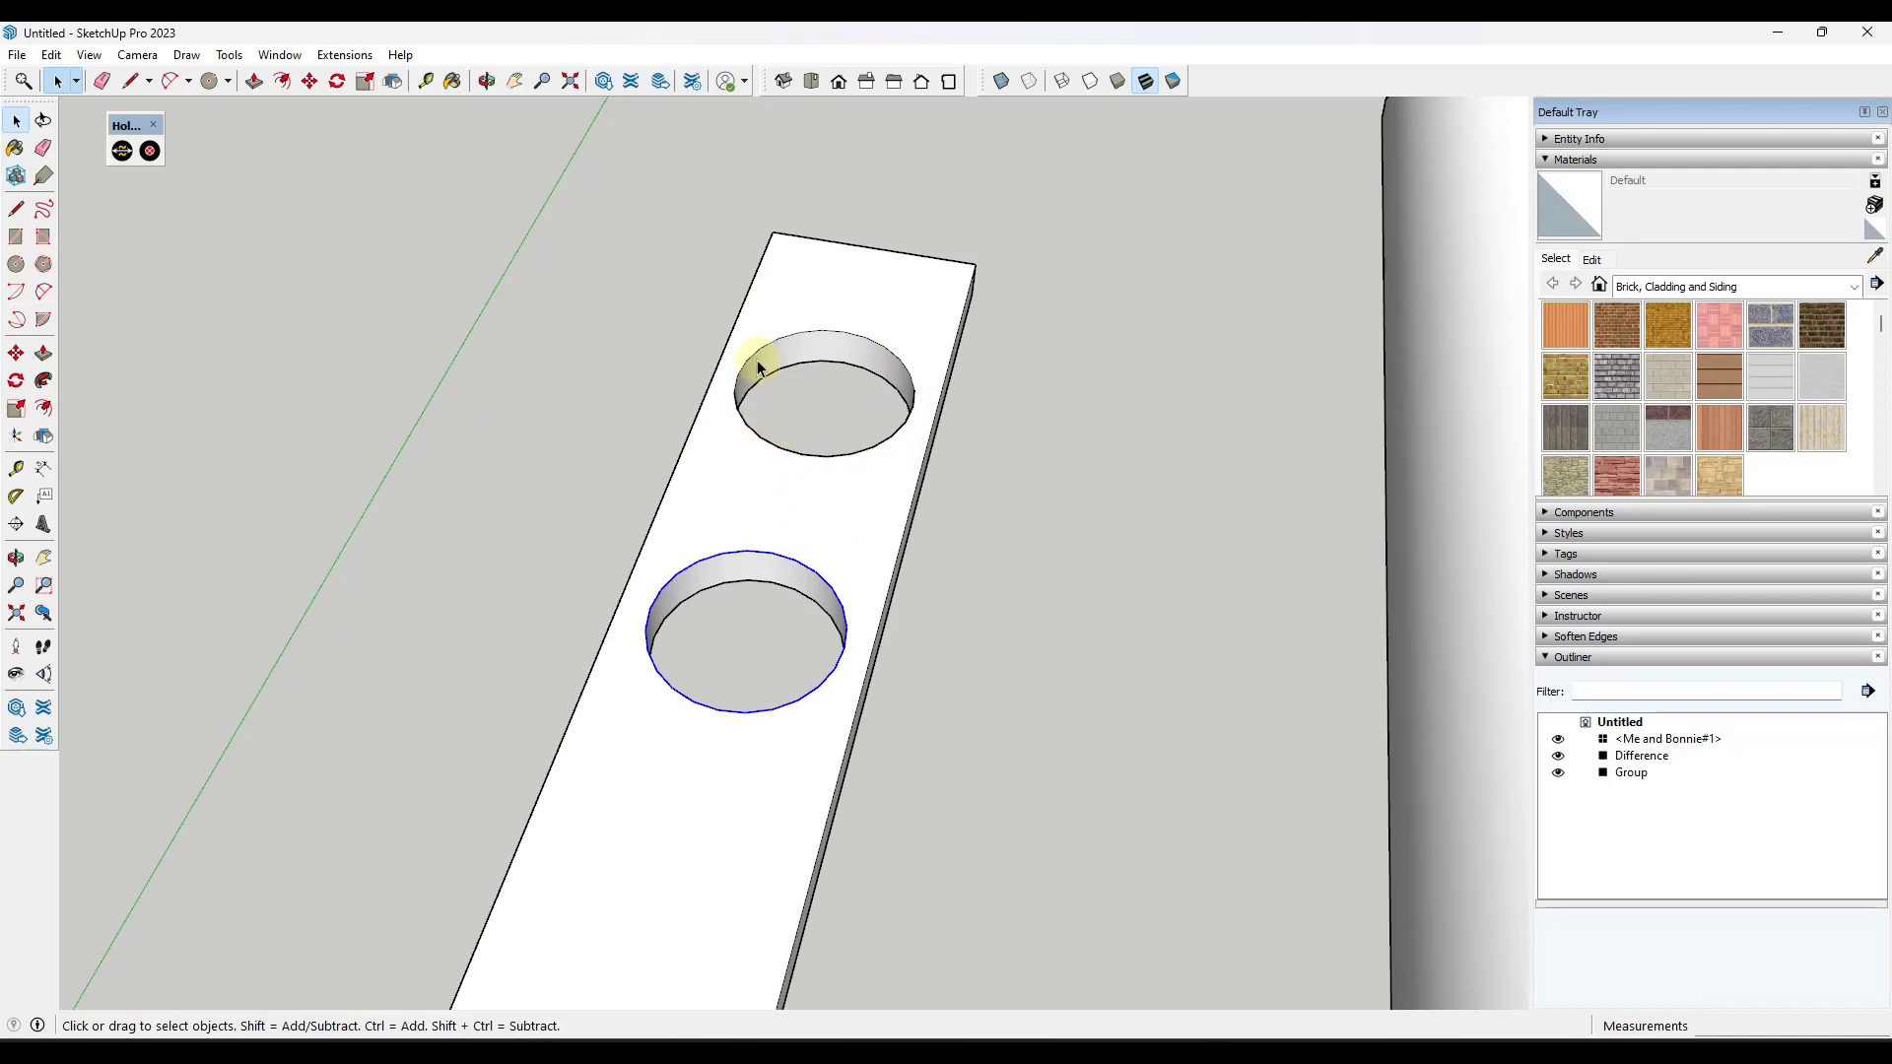
Set the upper hole to a 5-inch radius with 12 segments using HoleEditor's Modify.
left_click(825, 336)
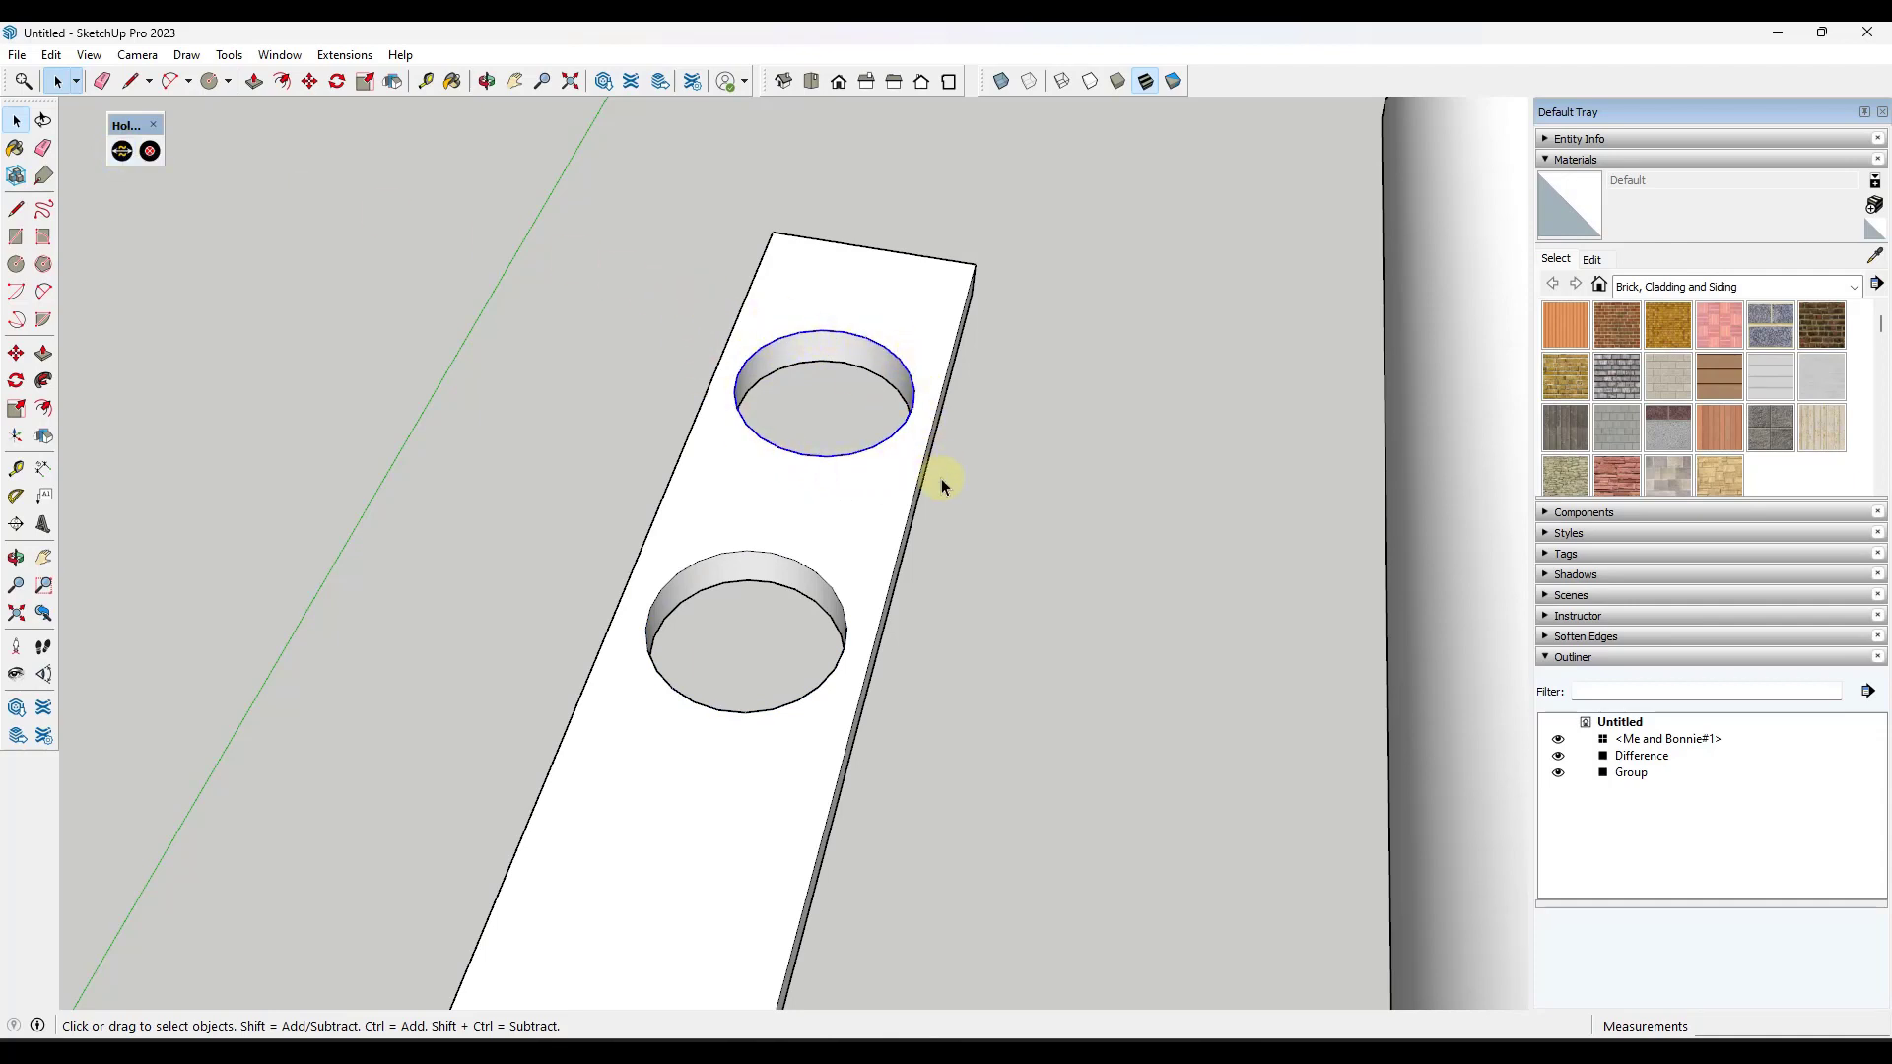
left_click(122, 152)
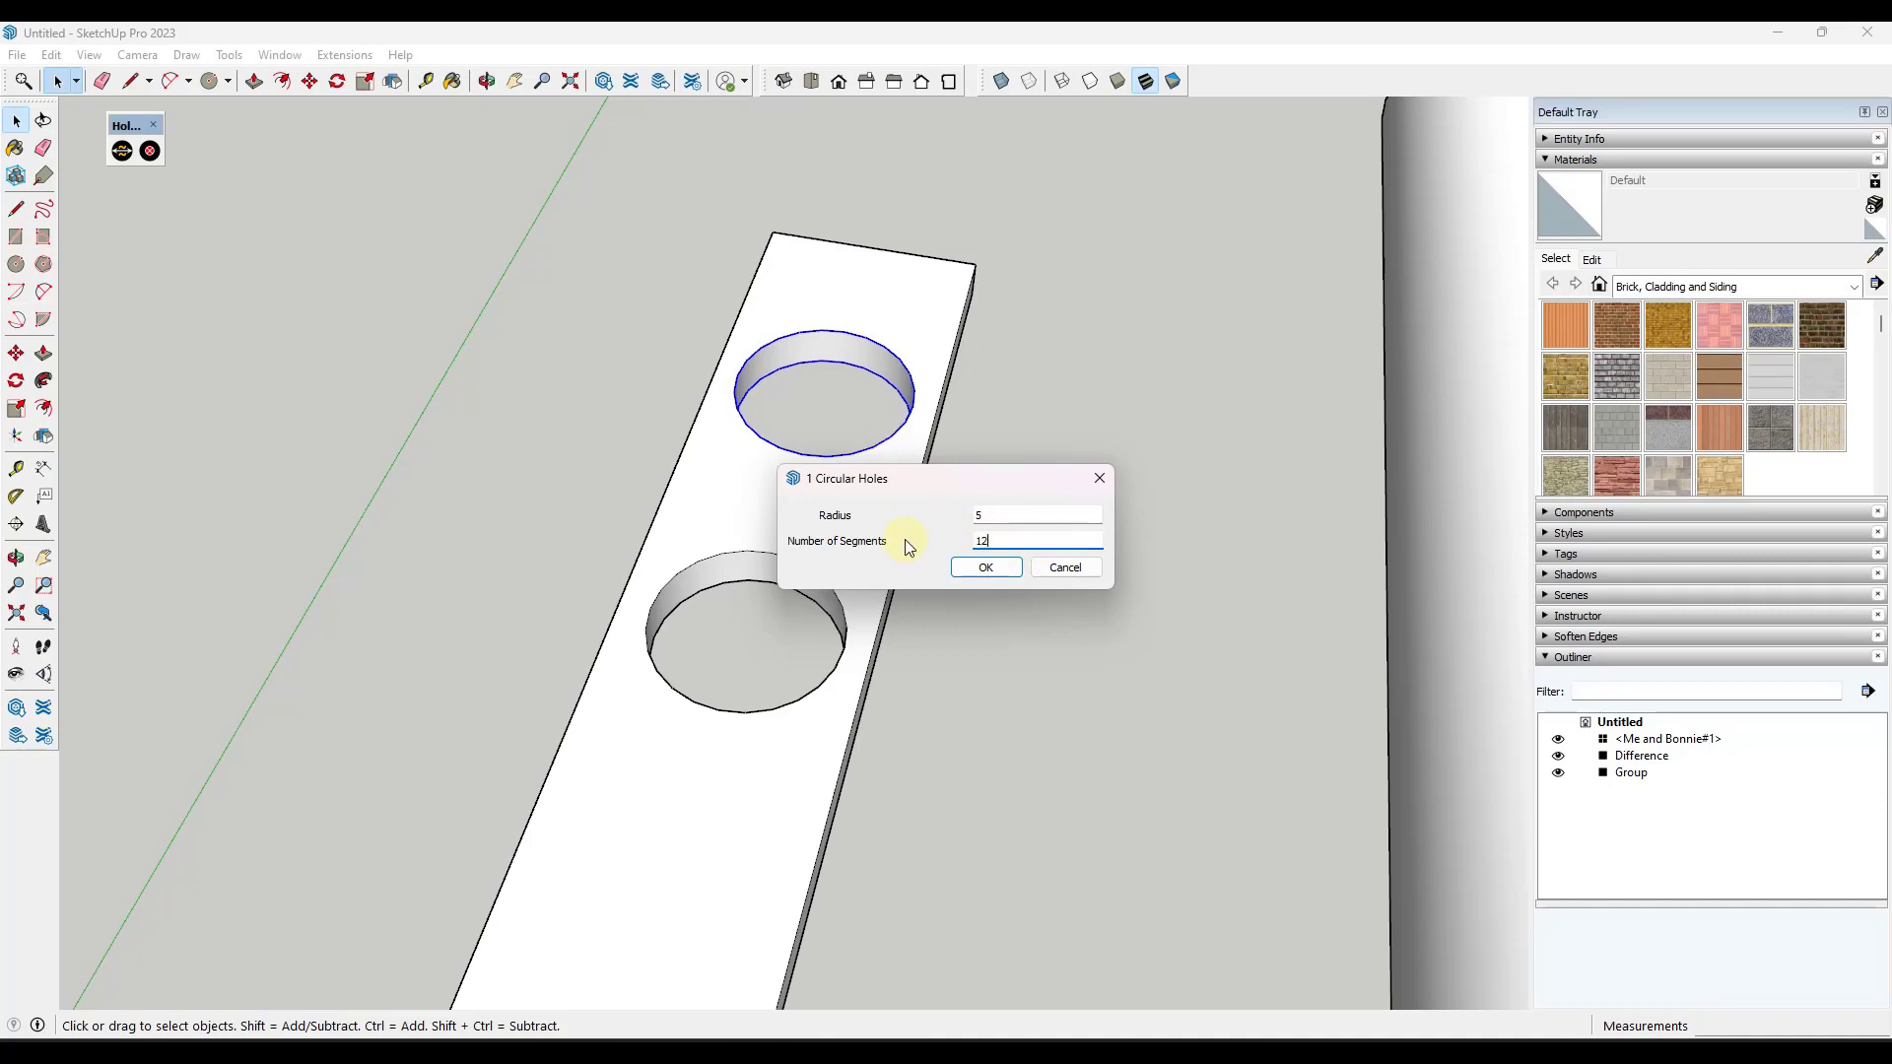
left_click(964, 569)
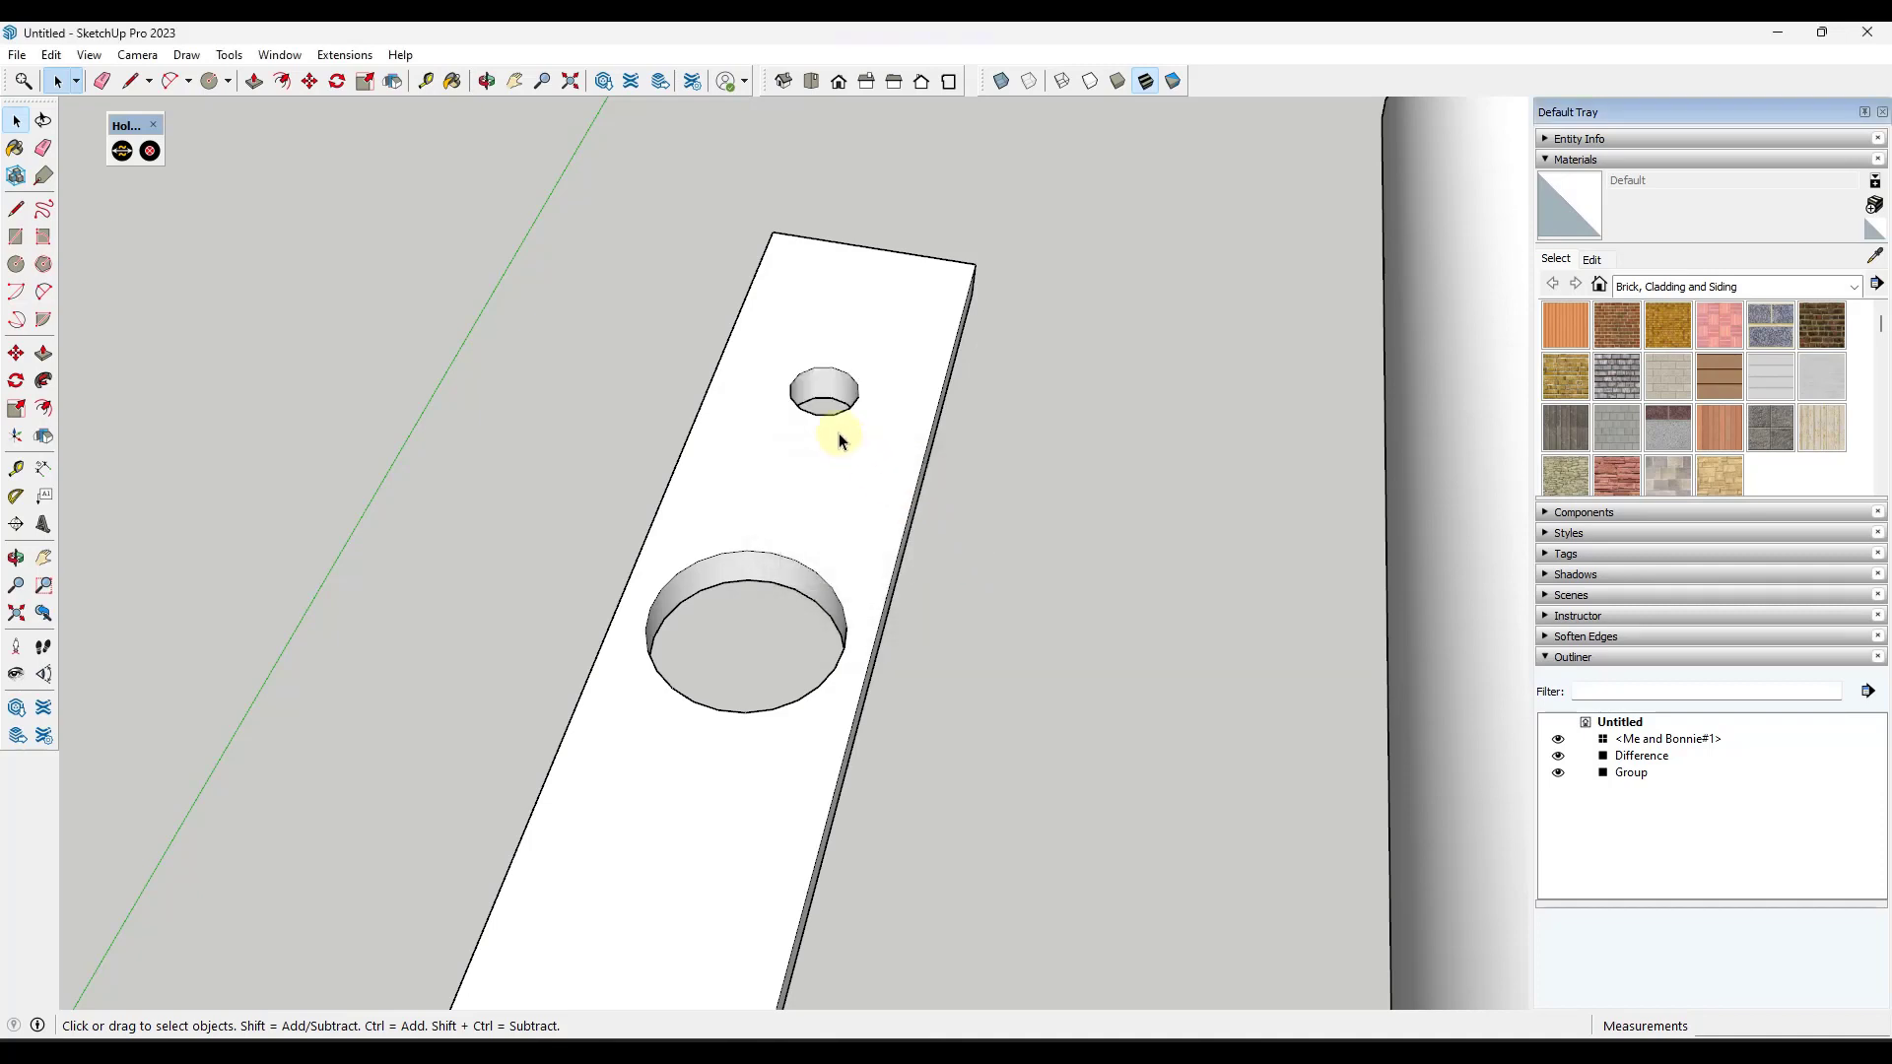
mouse_move(823, 423)
middle_mouse_down()
mouse_move(824, 523)
mouse_move(806, 421)
middle_mouse_up()
Give the lower hole 48 segments and a 10" radius in the Circular Holes dialog.
left_click(776, 564)
left_click(123, 151)
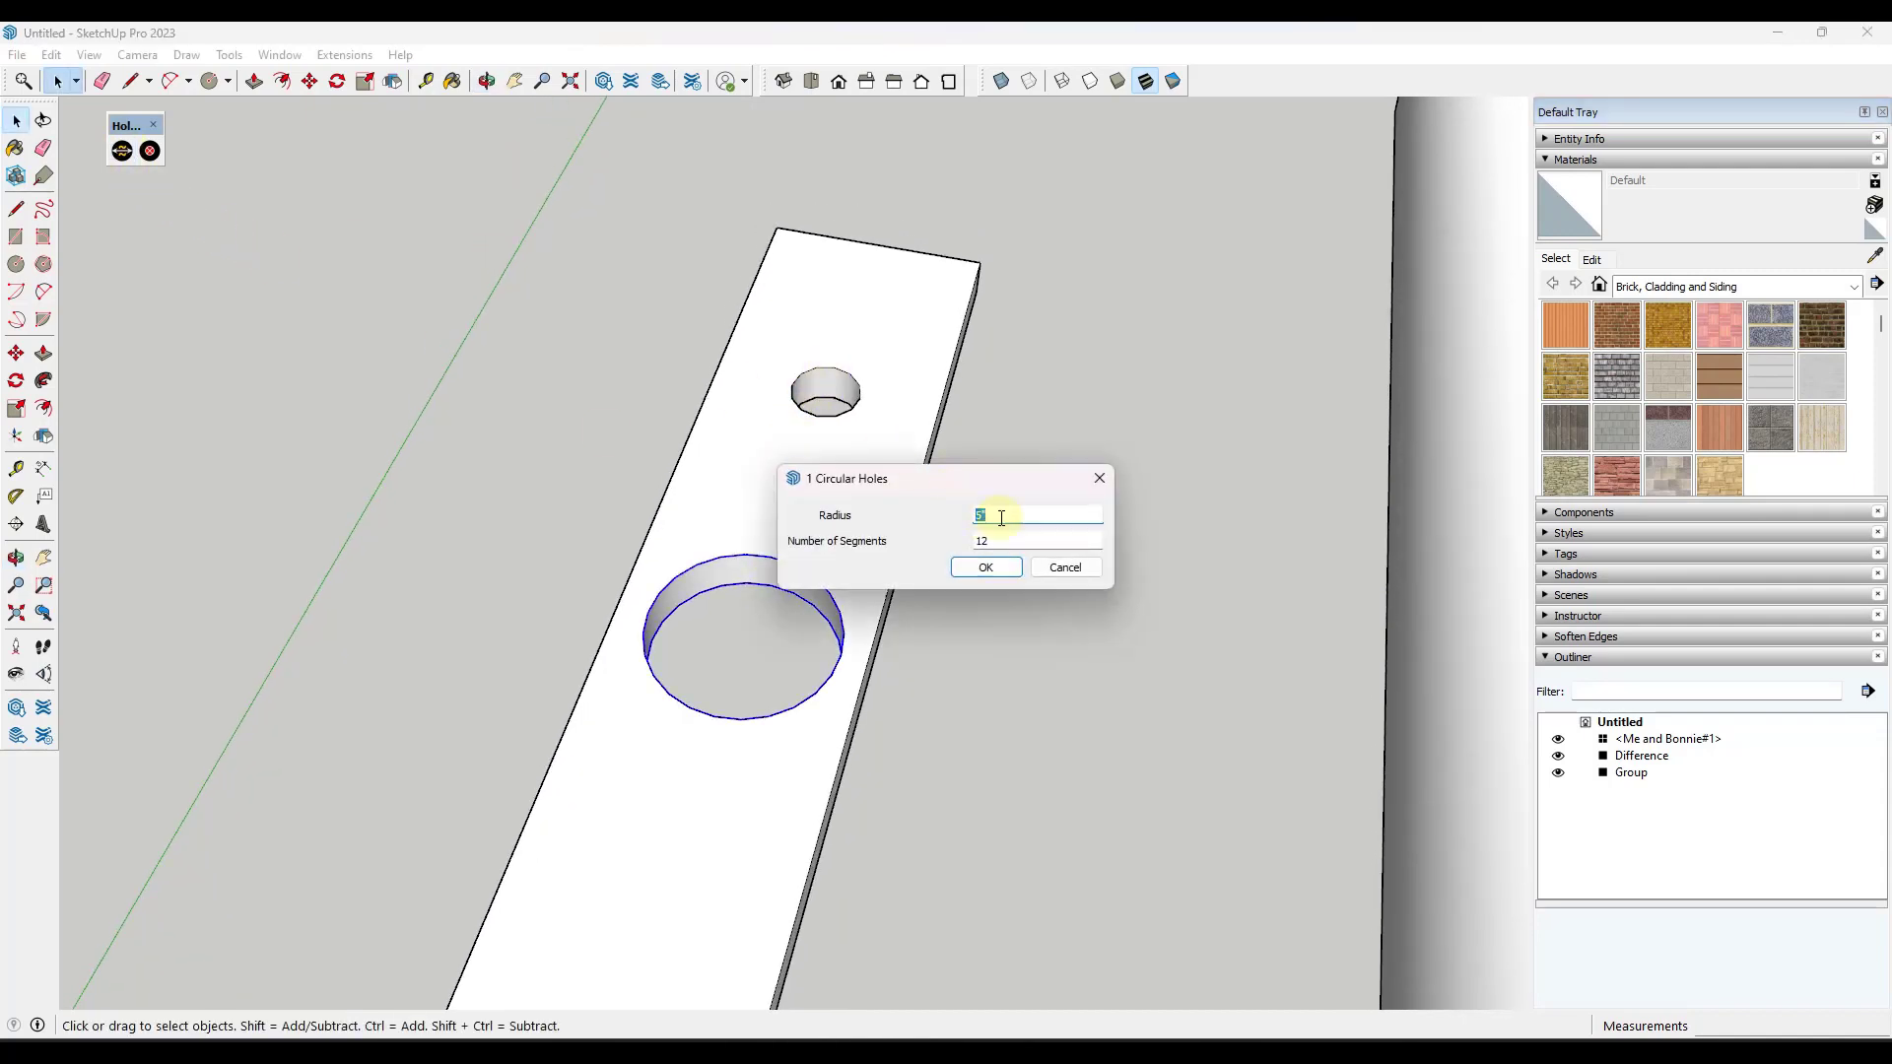
key("Tab")
type("48")
double_click(1014, 513)
type("10\"")
key("Return")
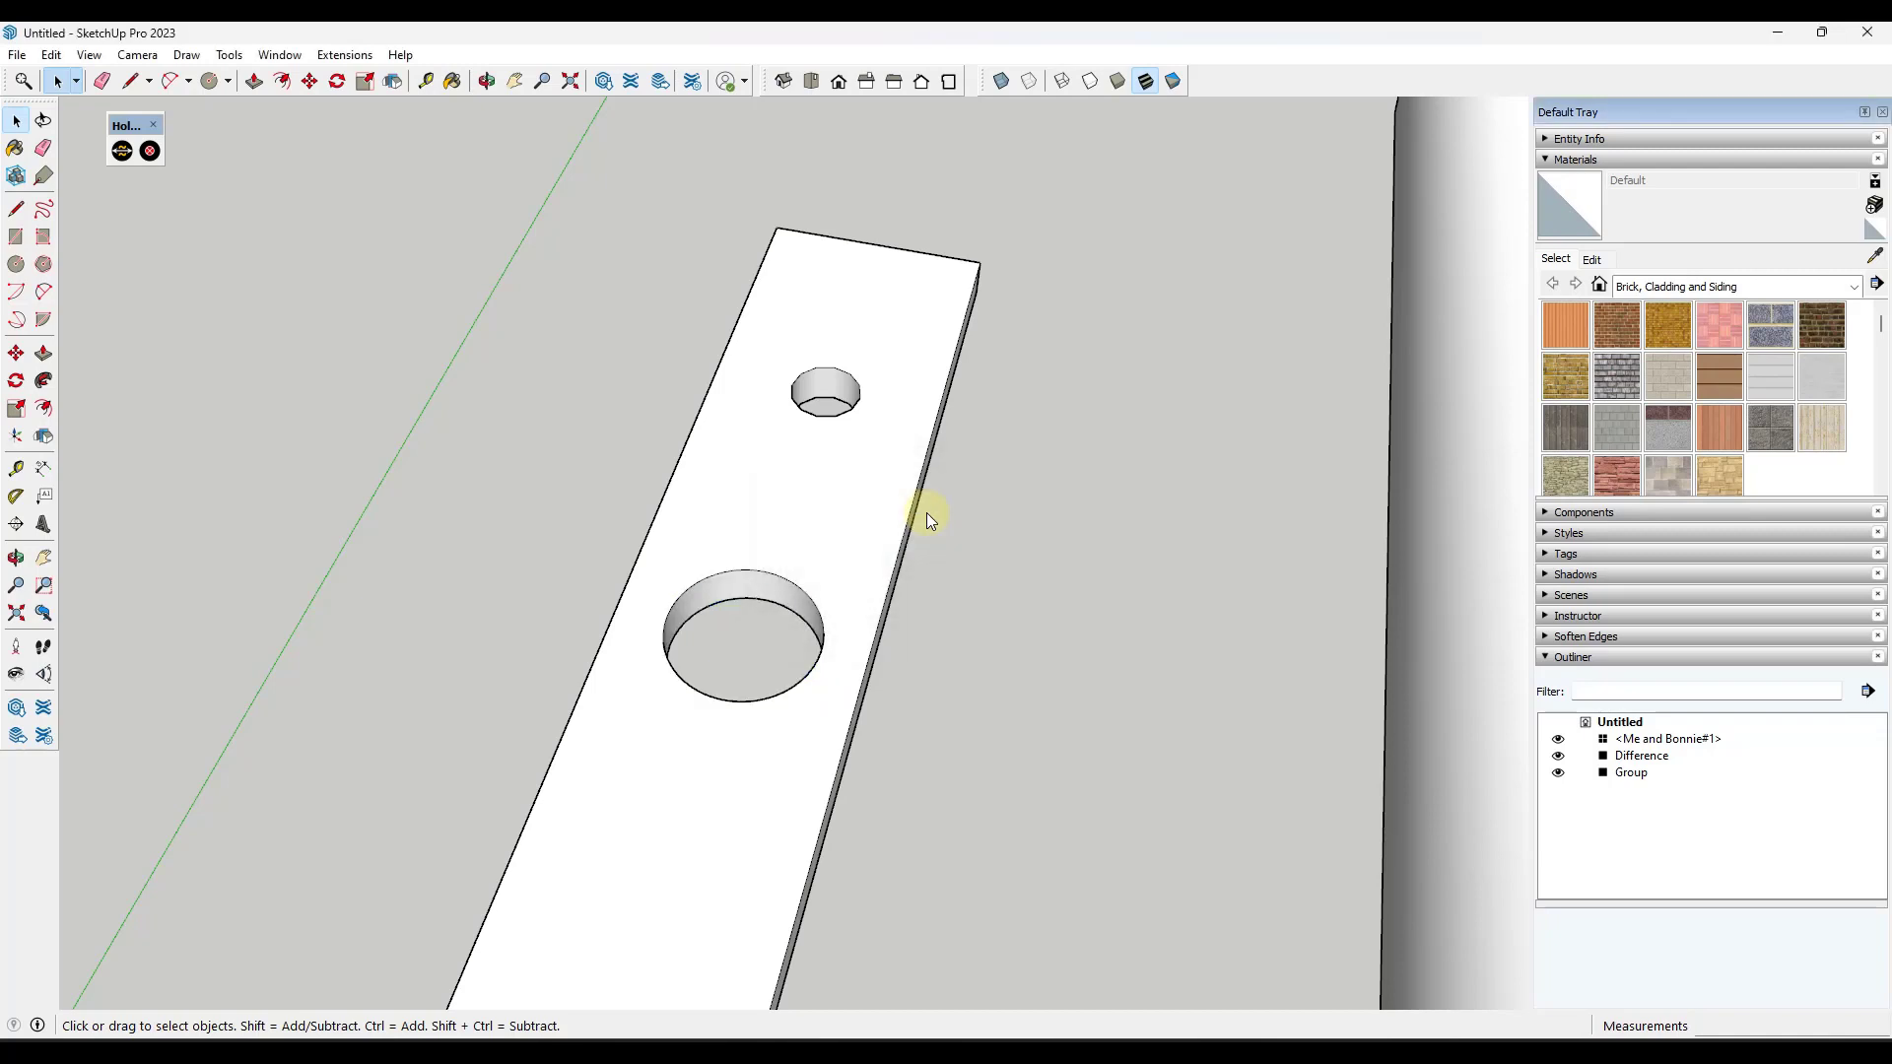
Zoom and orbit the view over to the hollow pipe.
scroll(739, 652, "up", 3)
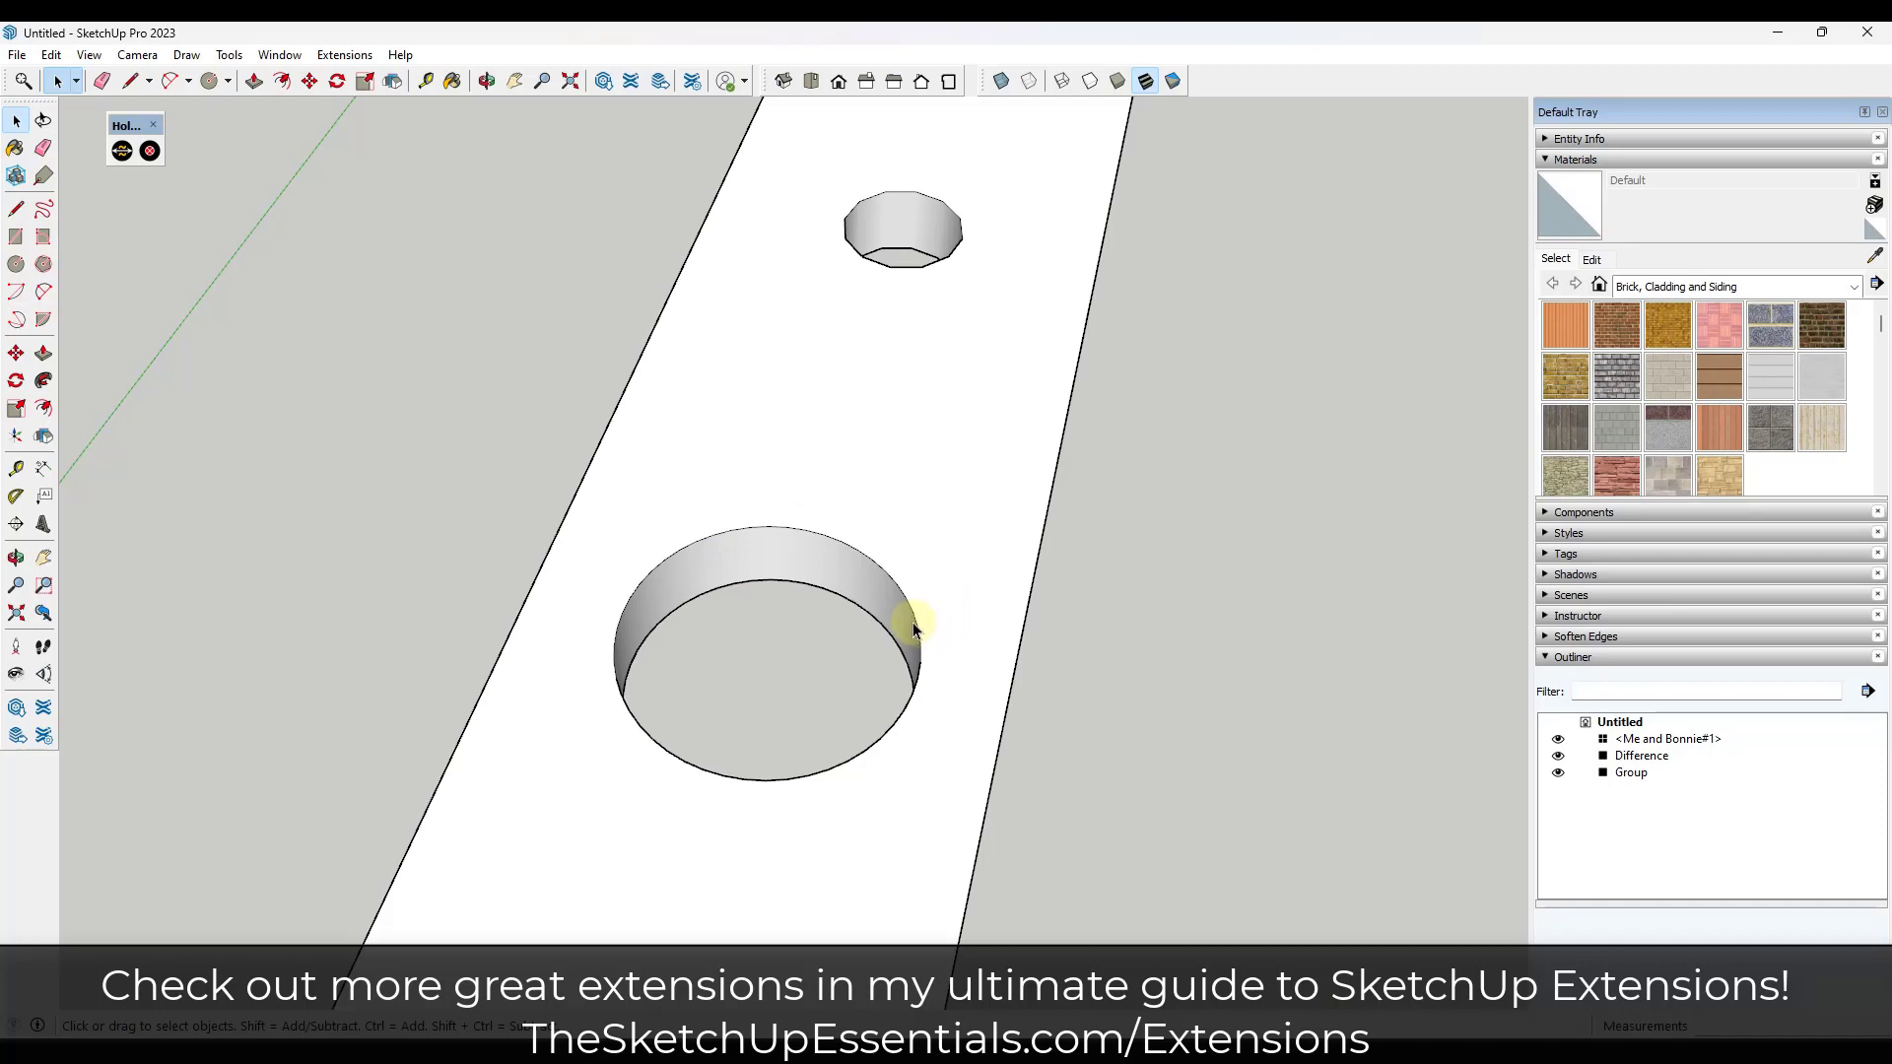
scroll(453, 542, "down", 5)
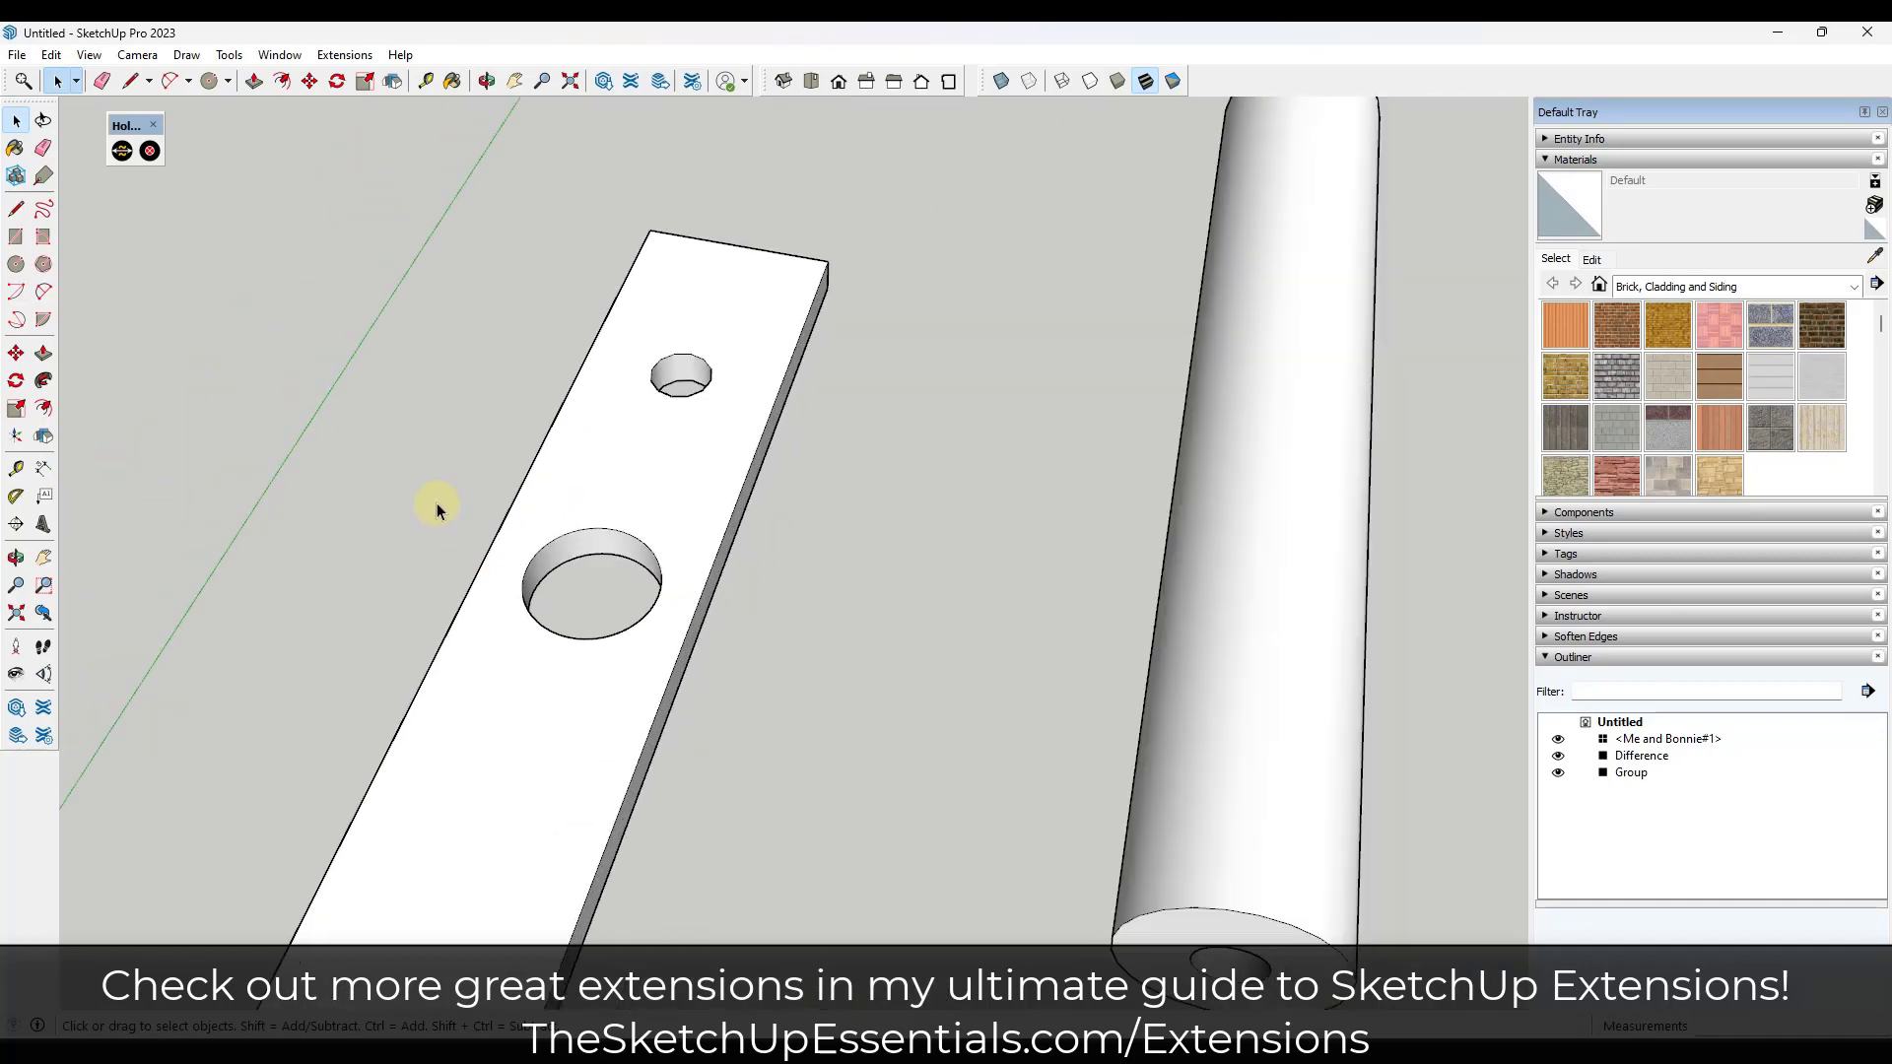
scroll(439, 501, "down", 3)
middle_click_drag(436, 499, 819, 718)
scroll(856, 650, "up", 3)
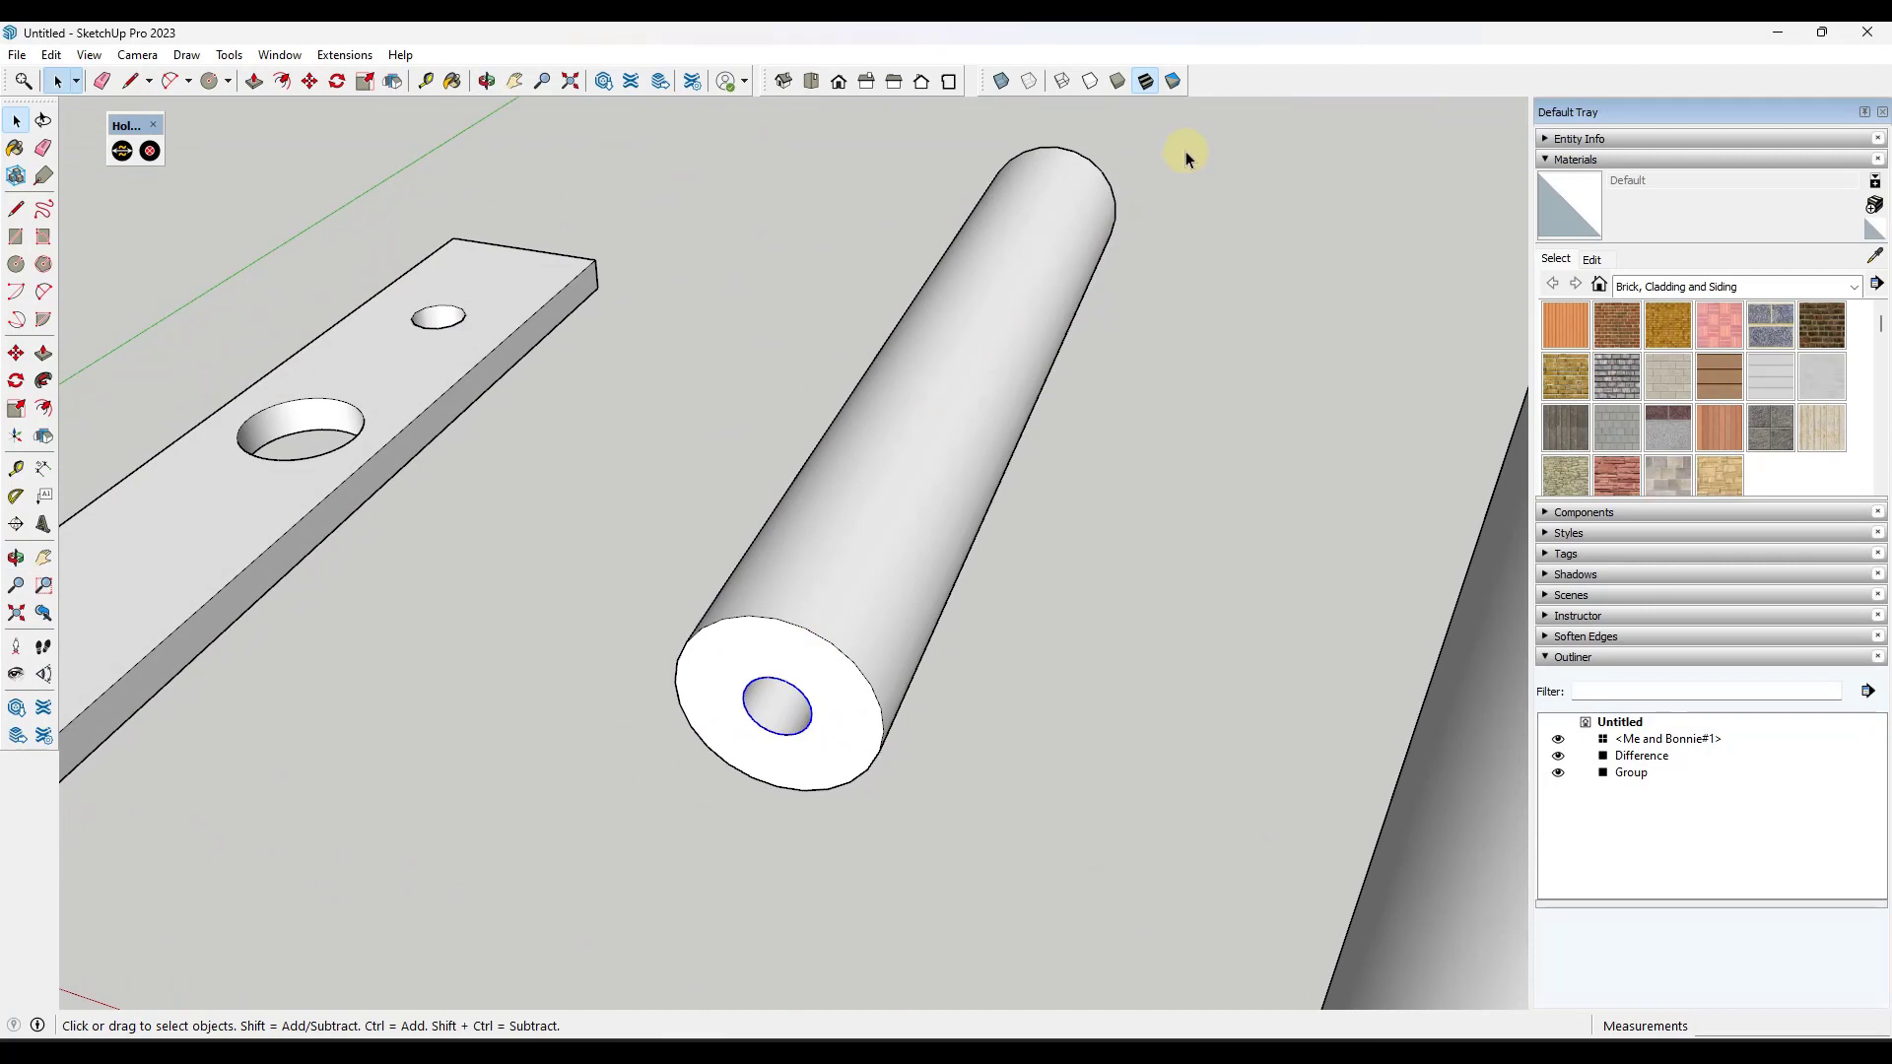
Open HoleEditor's hole settings on the pipe and dismiss them without changes.
middle_click_drag(902, 651, 726, 583)
left_click(123, 152)
double_click(1038, 514)
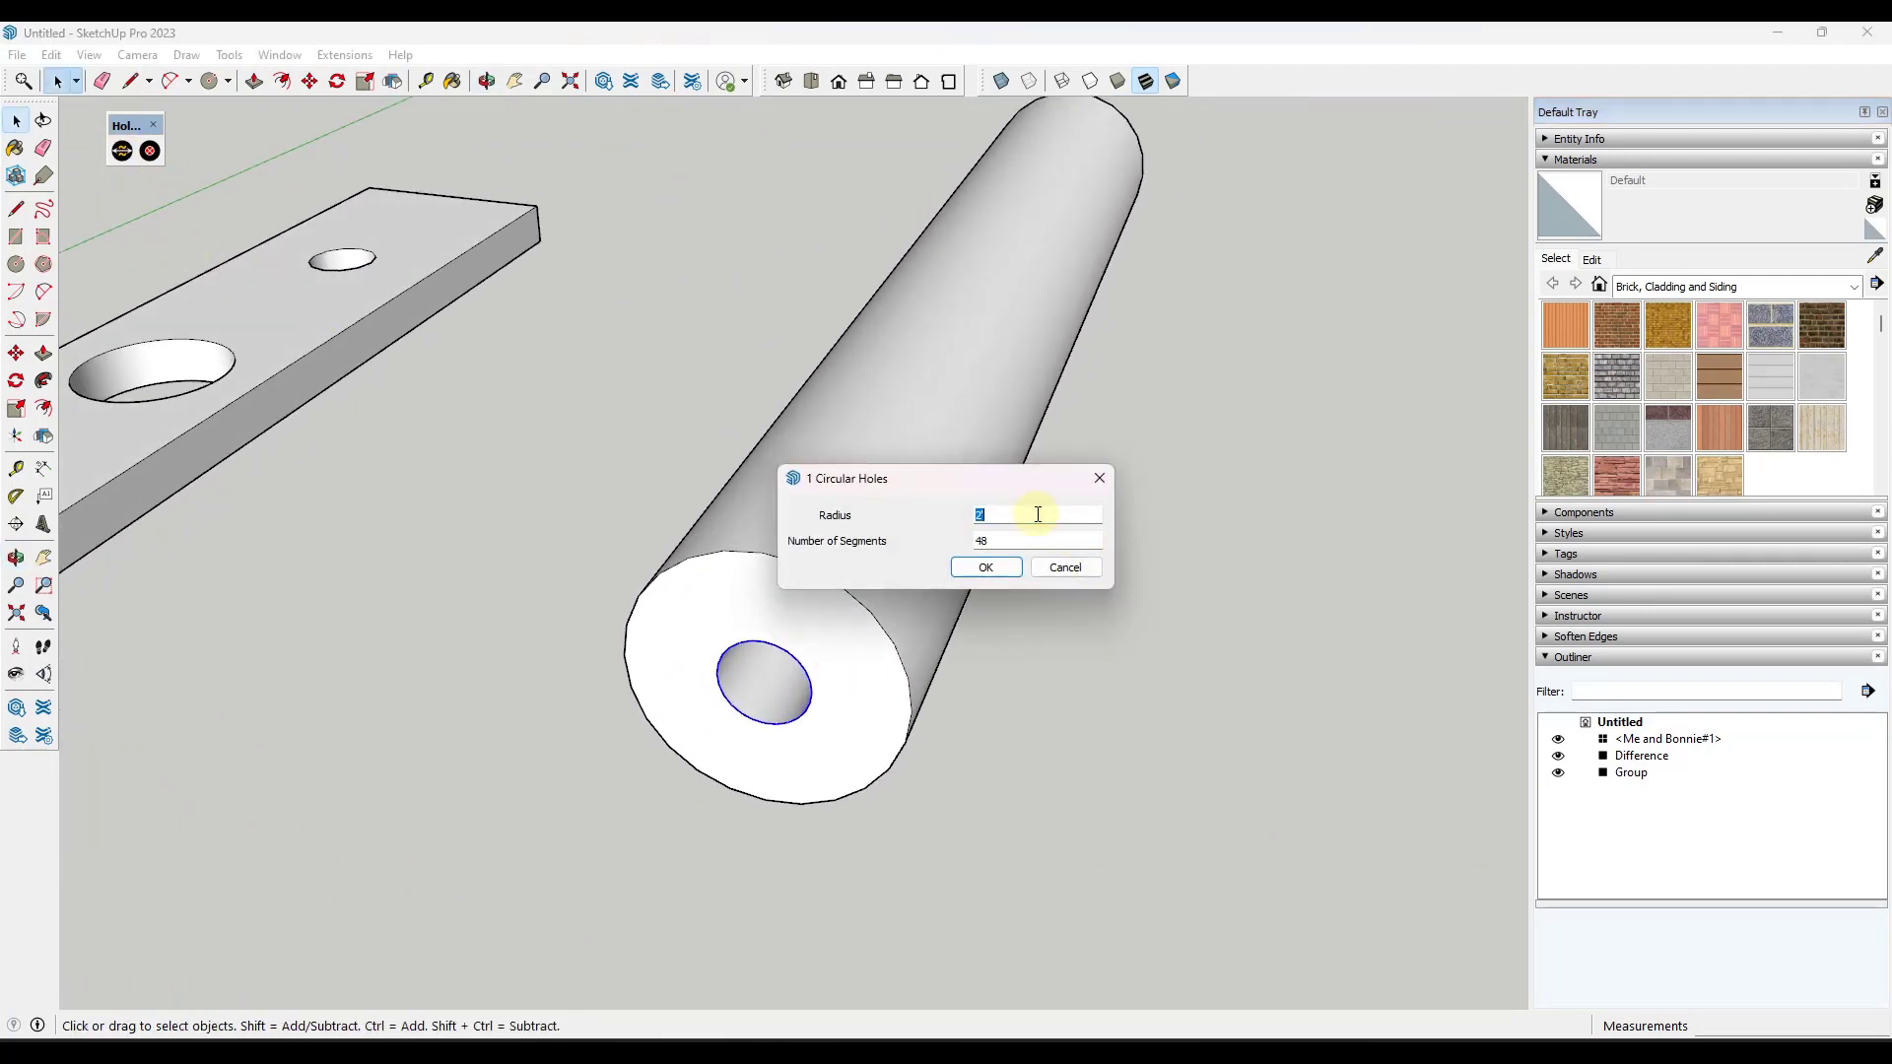
key("Return")
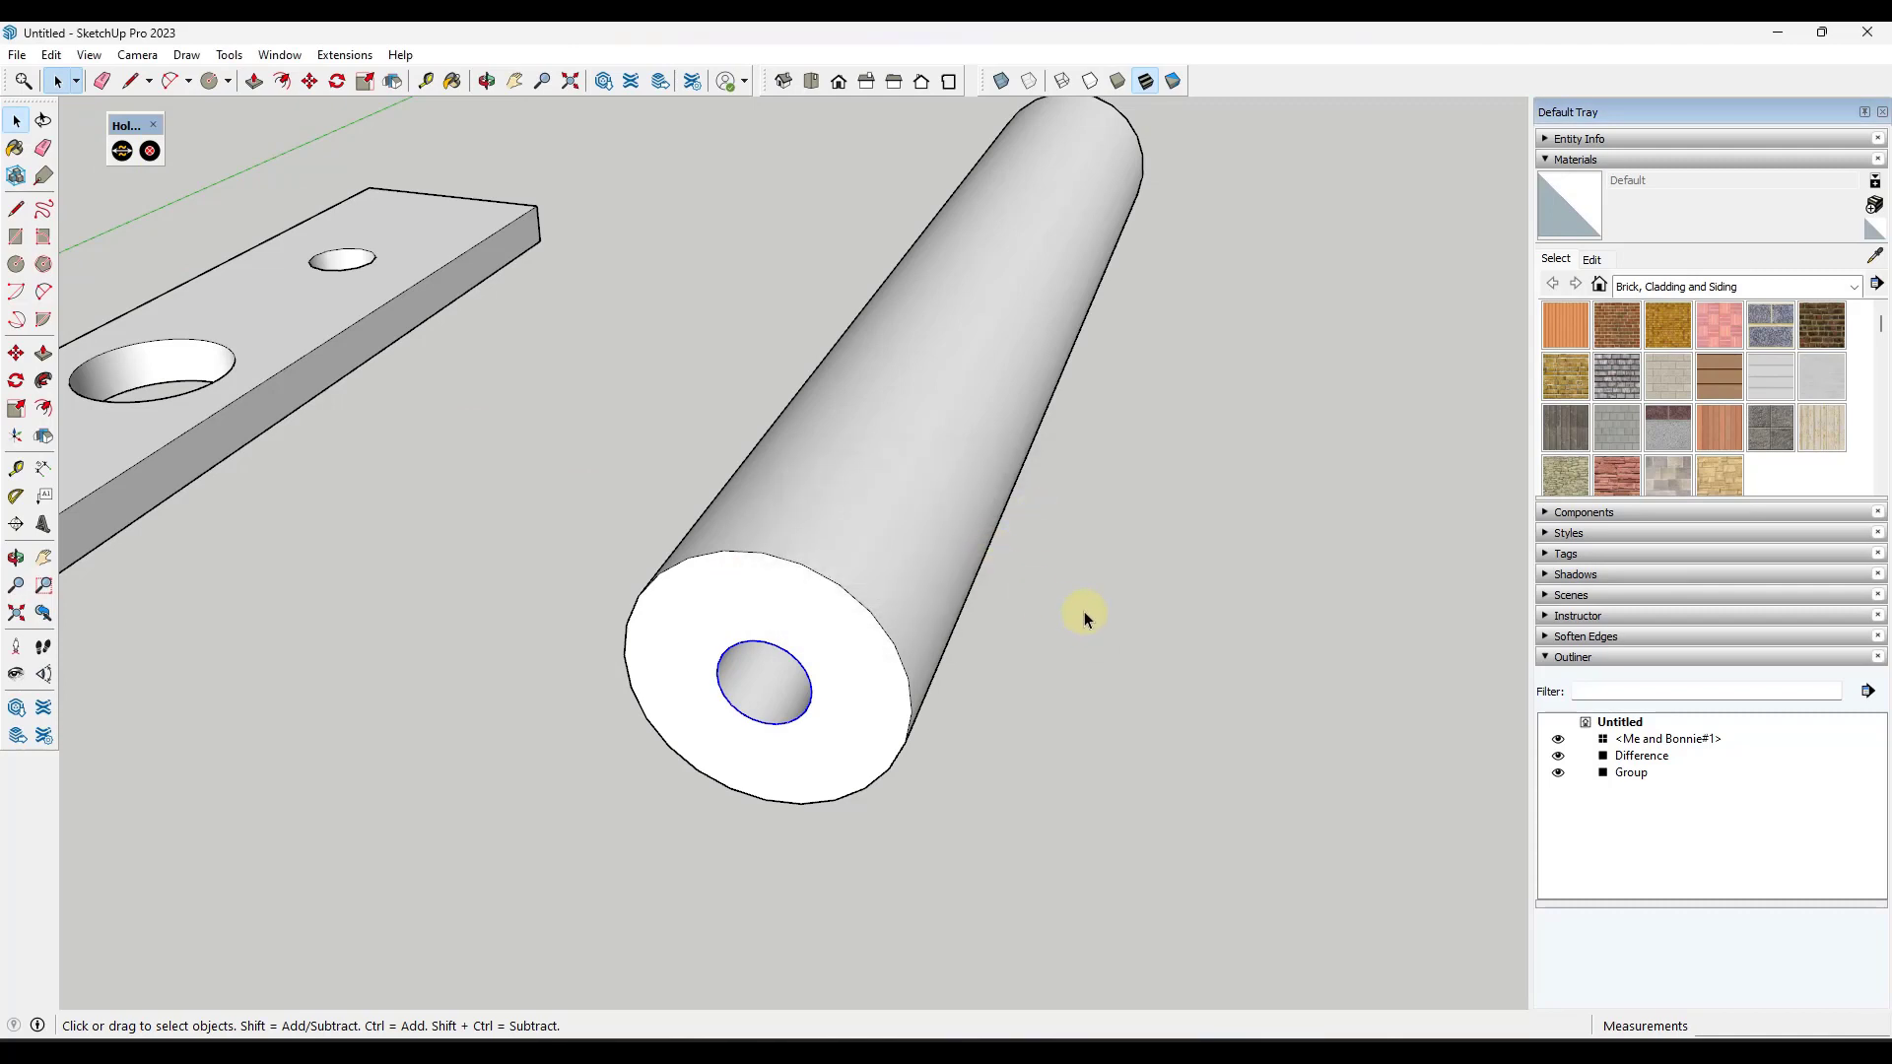
Widen the pipe's inner bore to radius 12 with 48 segments, then pick the plank's large hole rim.
middle_click_drag(1084, 611, 857, 541)
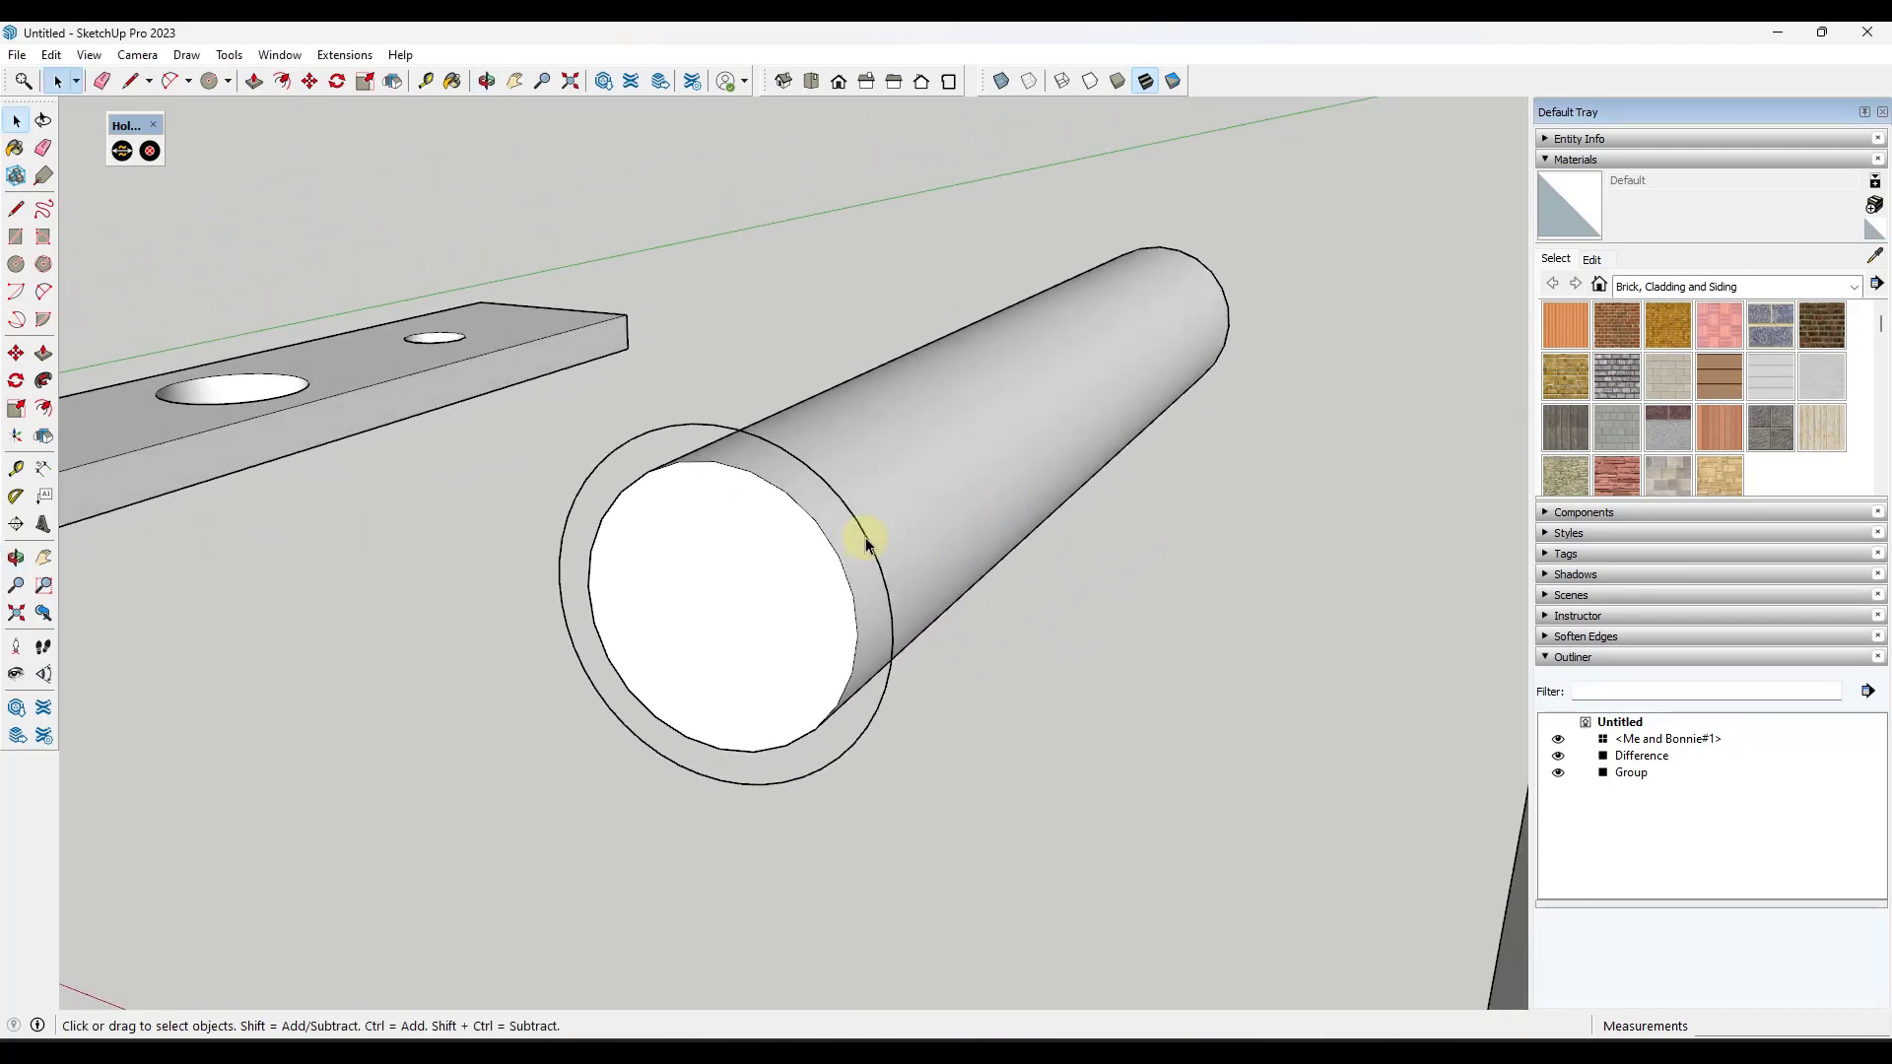
left_click(814, 589)
middle_click_drag(828, 579, 803, 582)
left_click(772, 604)
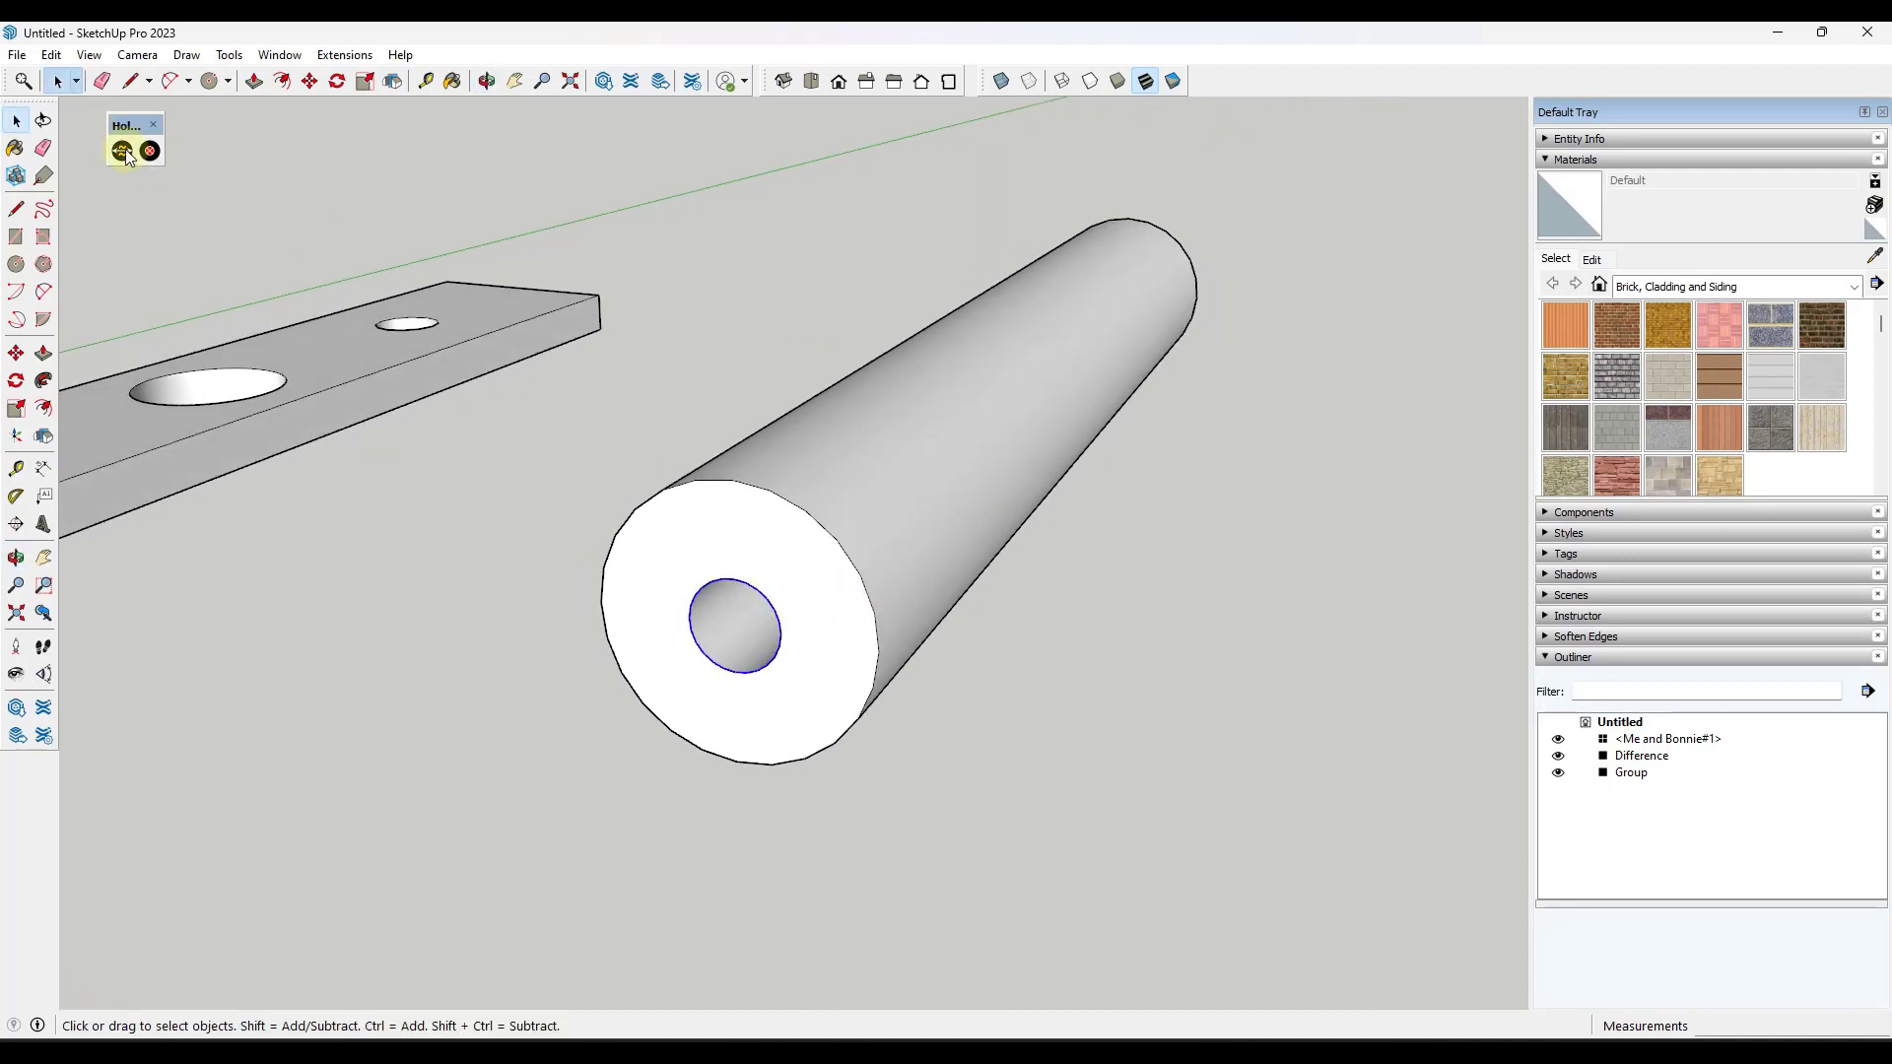
left_click(122, 151)
key("Return")
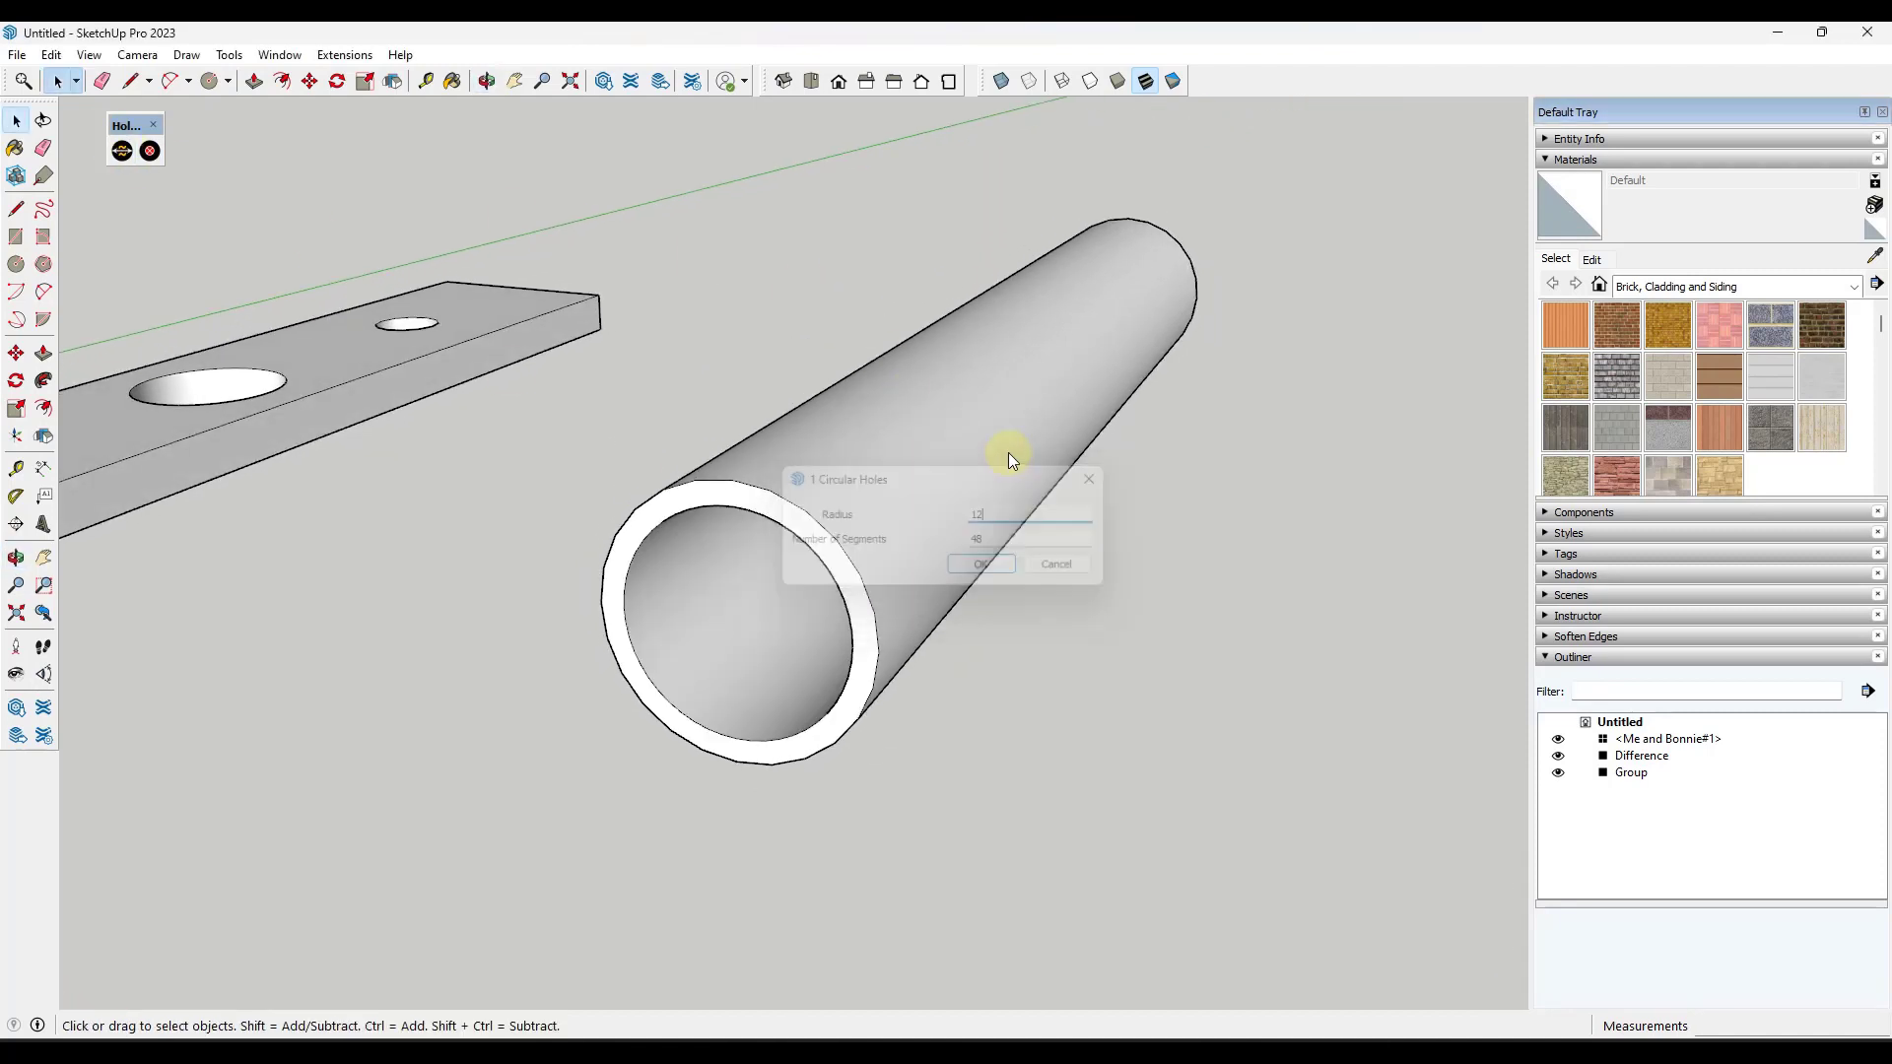
middle_click_drag(1008, 453, 713, 572)
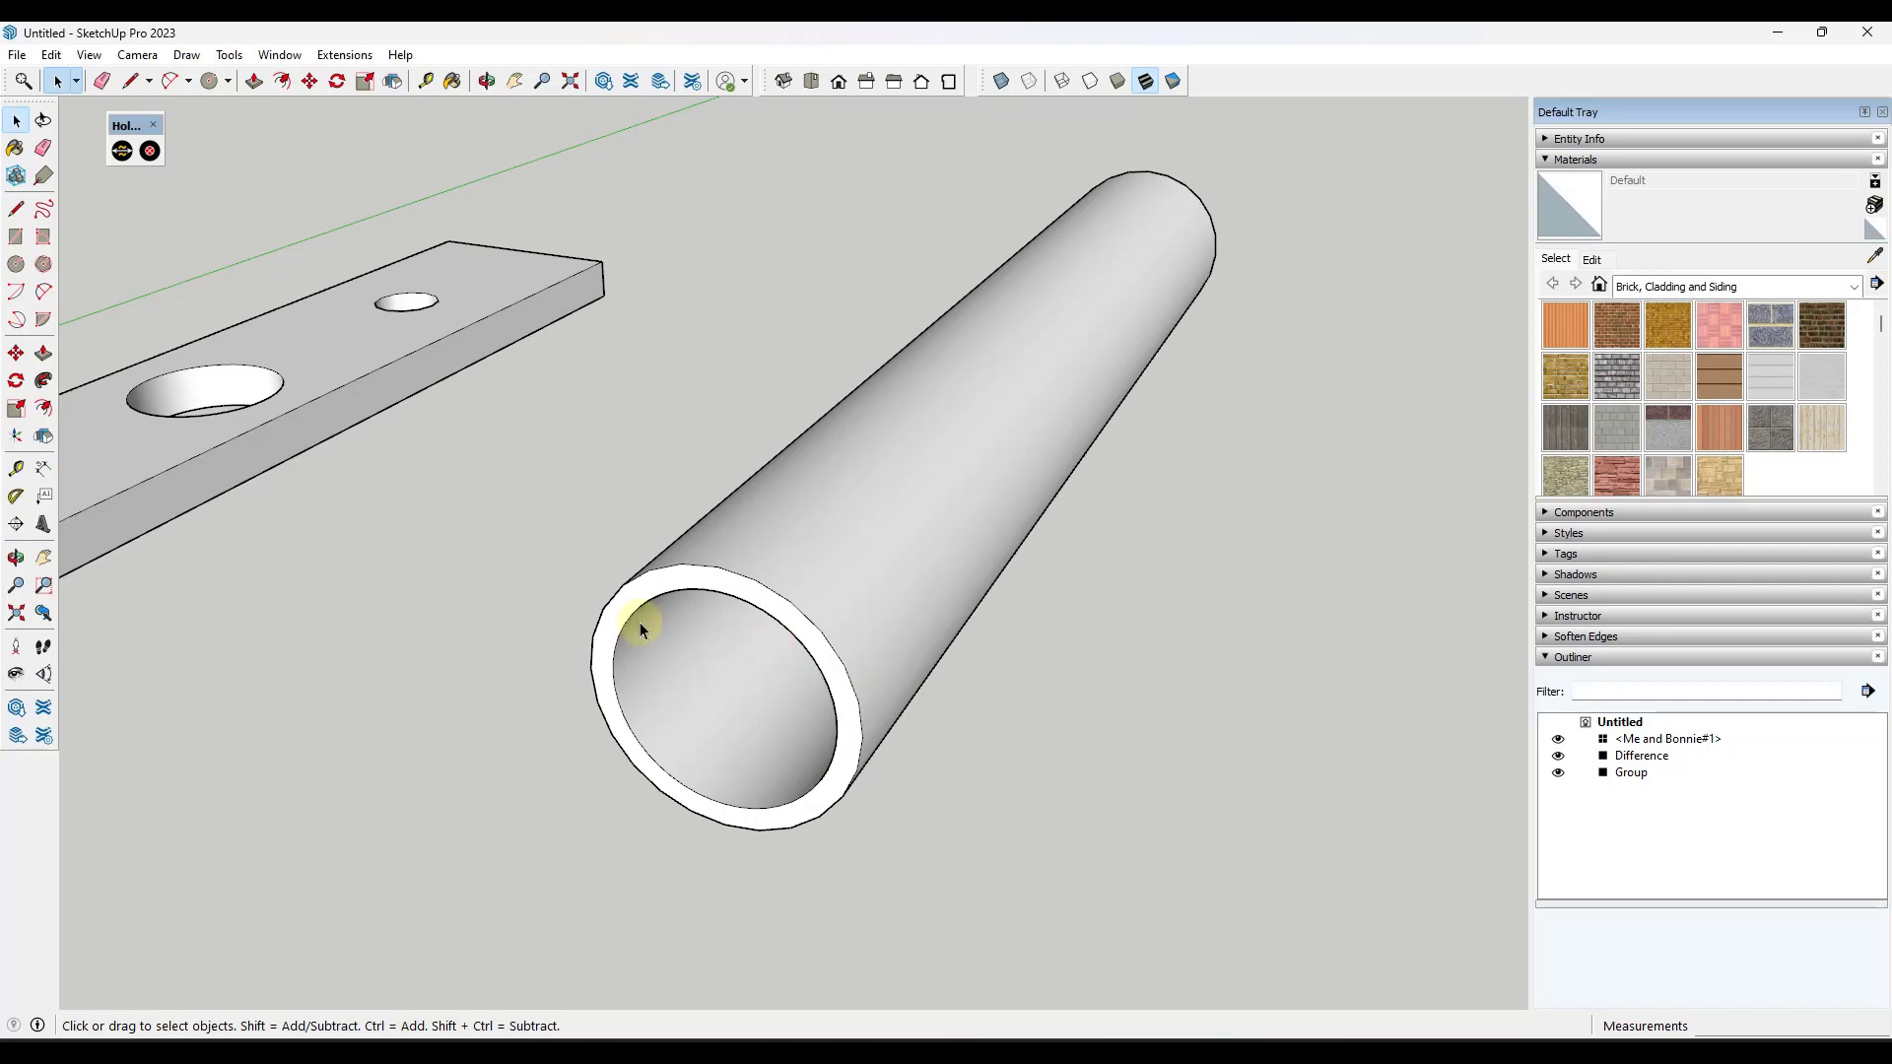
left_click(262, 403)
Open the context menu on the large hole's edge, then deselect it.
middle_click_drag(853, 401, 396, 419)
scroll(396, 419, "up", 5)
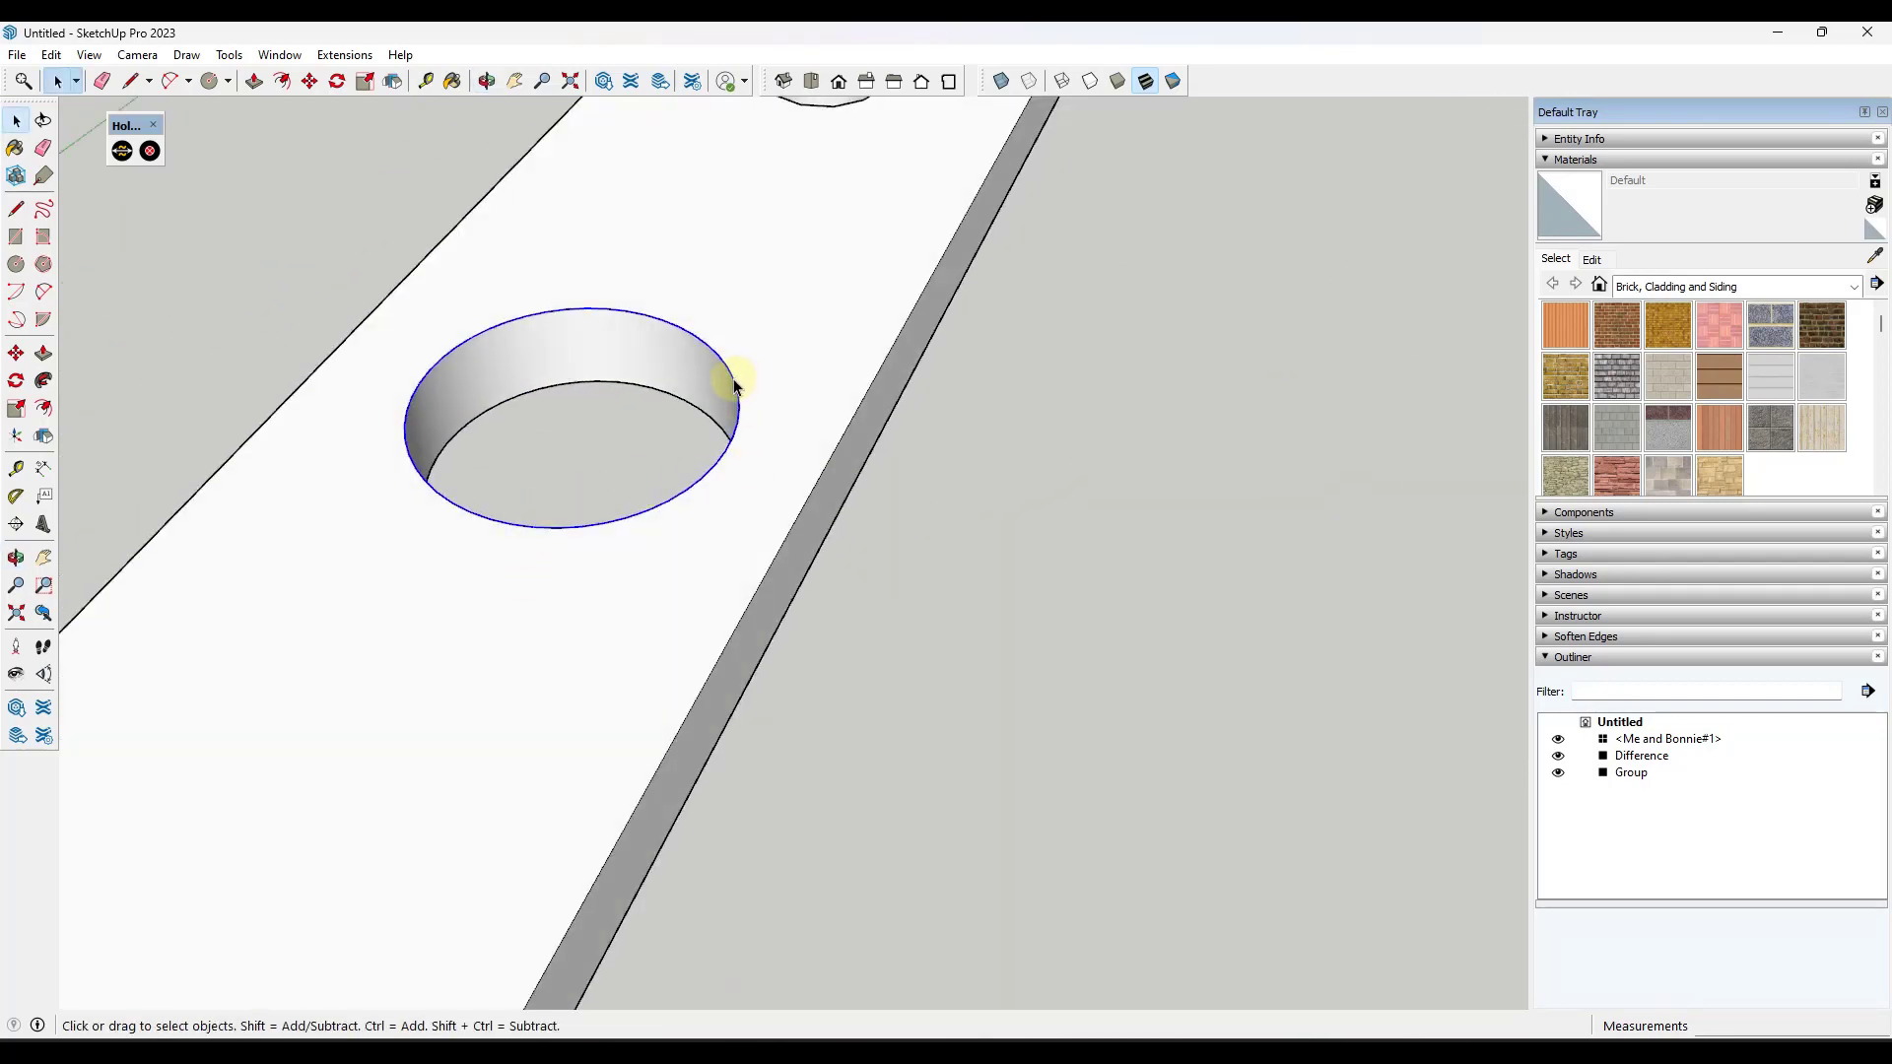
right_click(734, 385)
left_click(828, 503)
left_click(1137, 545)
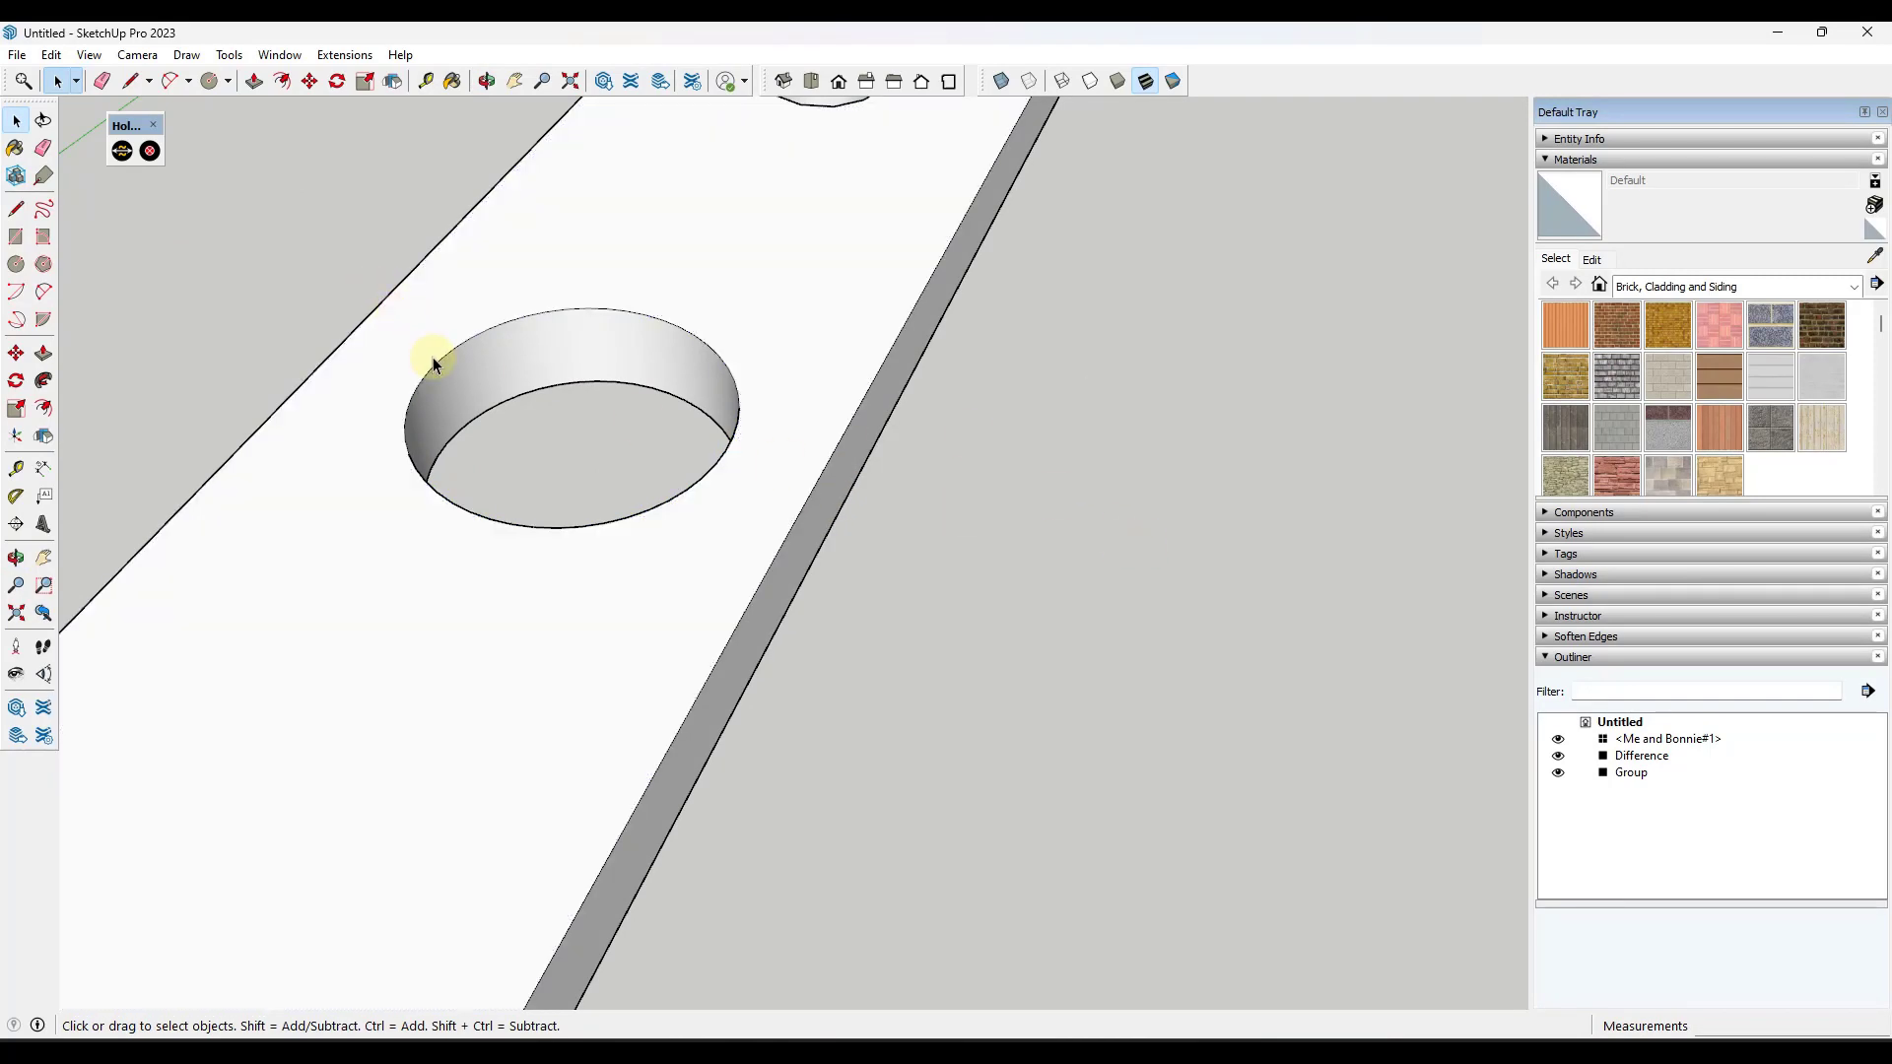
Window-select the large hole's edge and try HoleEditor, which reports no circular hole.
middle_click_drag(435, 364, 457, 272)
middle_click_drag(730, 792, 625, 410)
scroll(625, 410, "up", 2)
left_click_drag(507, 311, 903, 388)
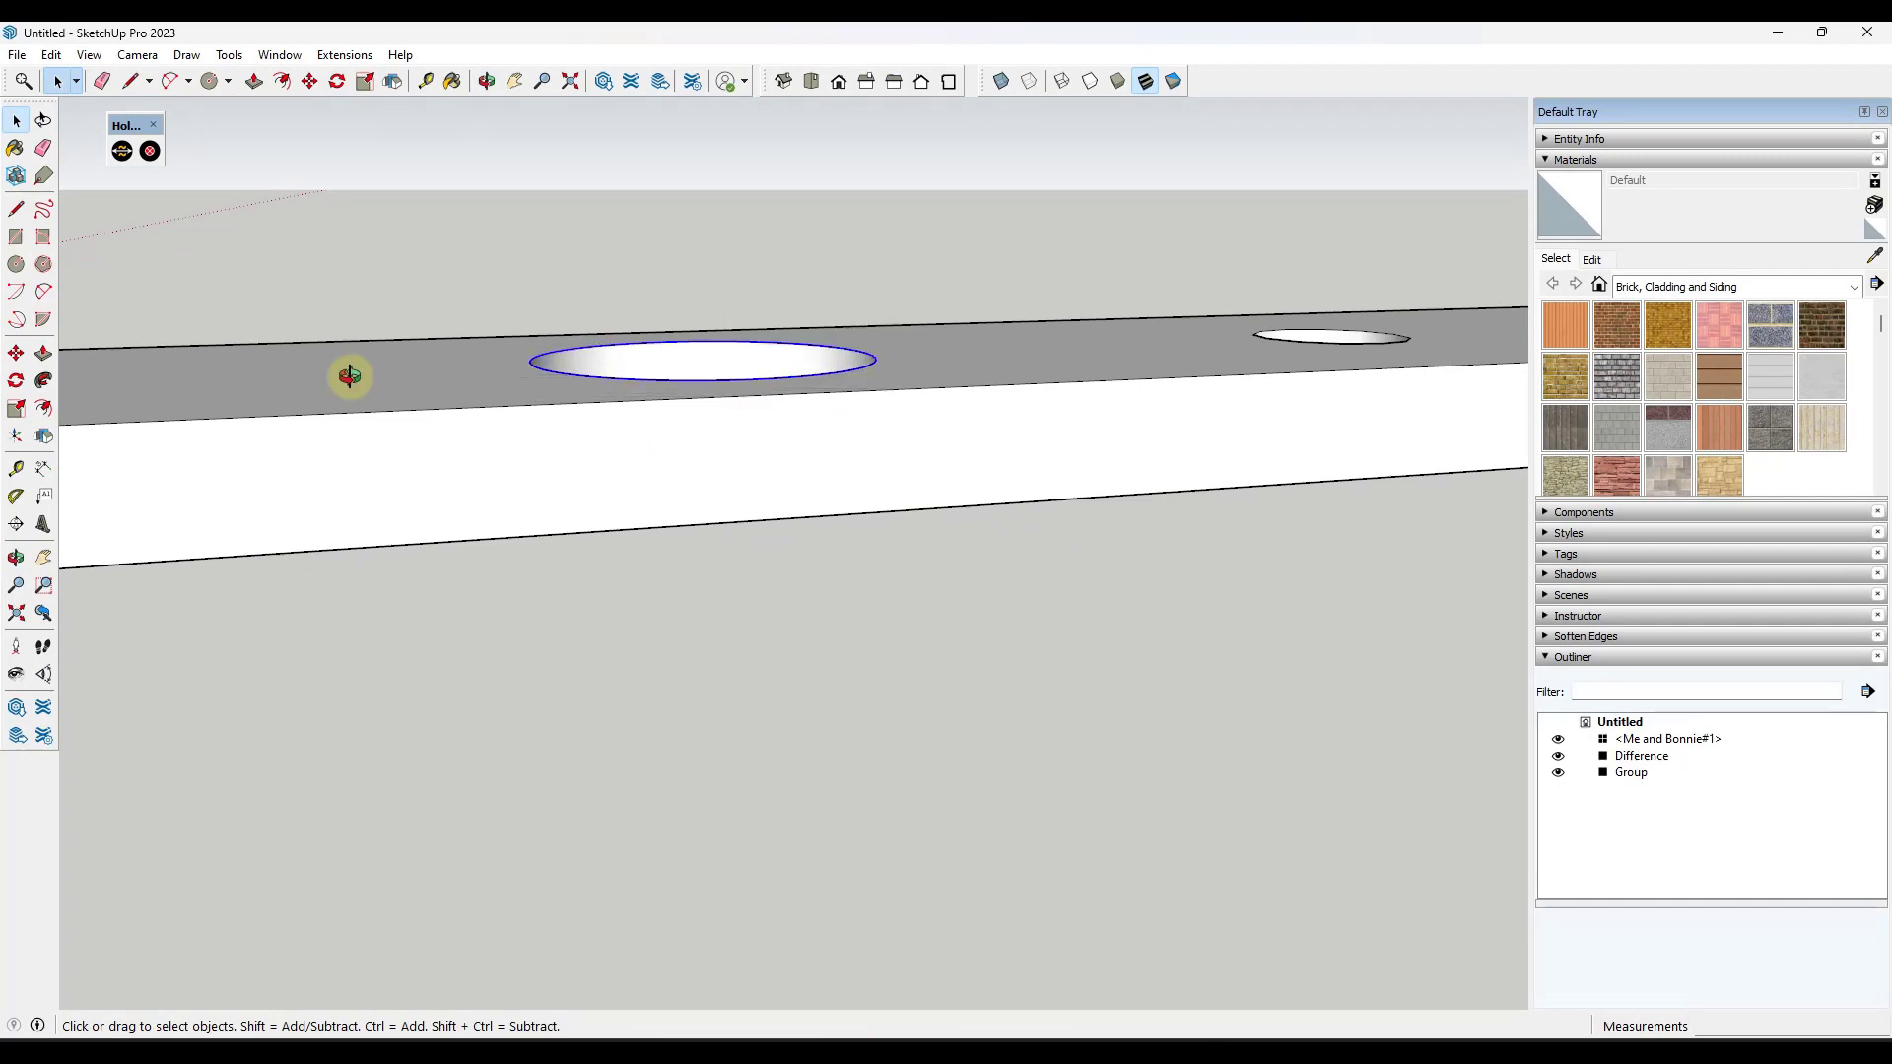
middle_click_drag(381, 393, 414, 424)
left_click(122, 151)
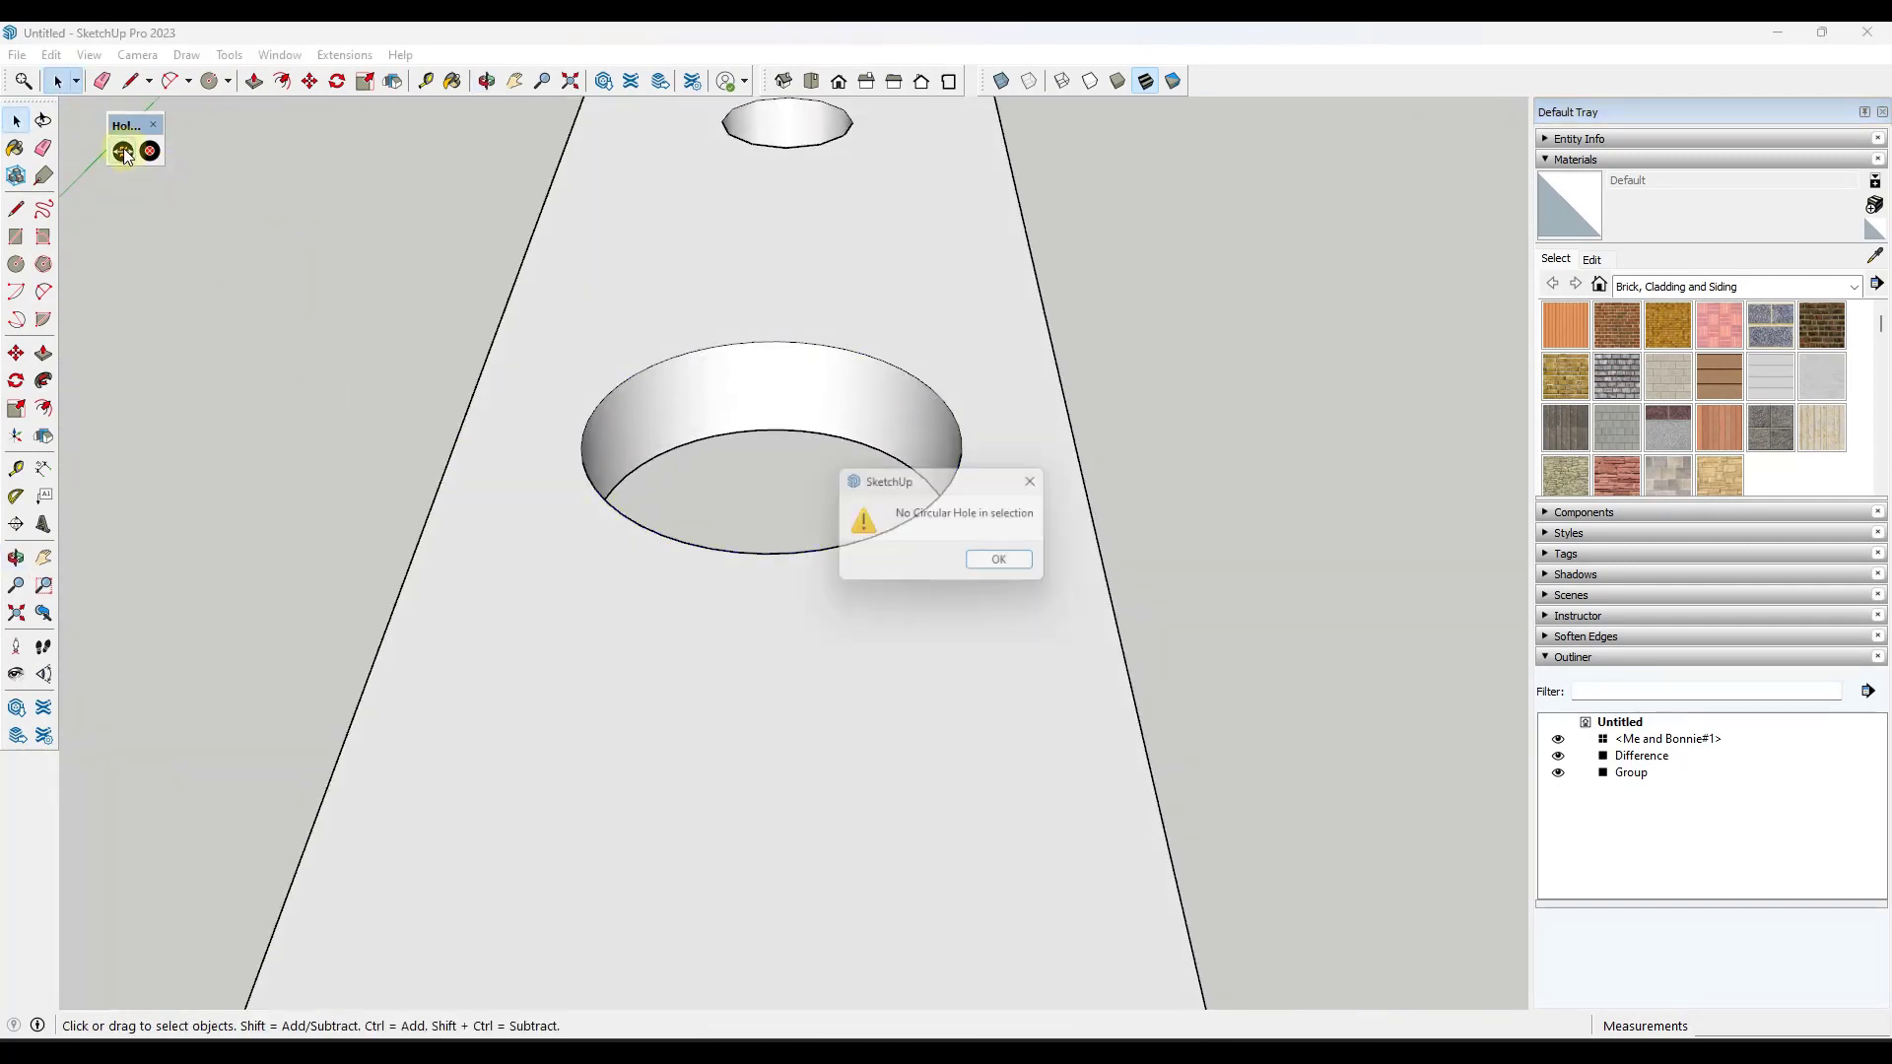
left_click(1015, 571)
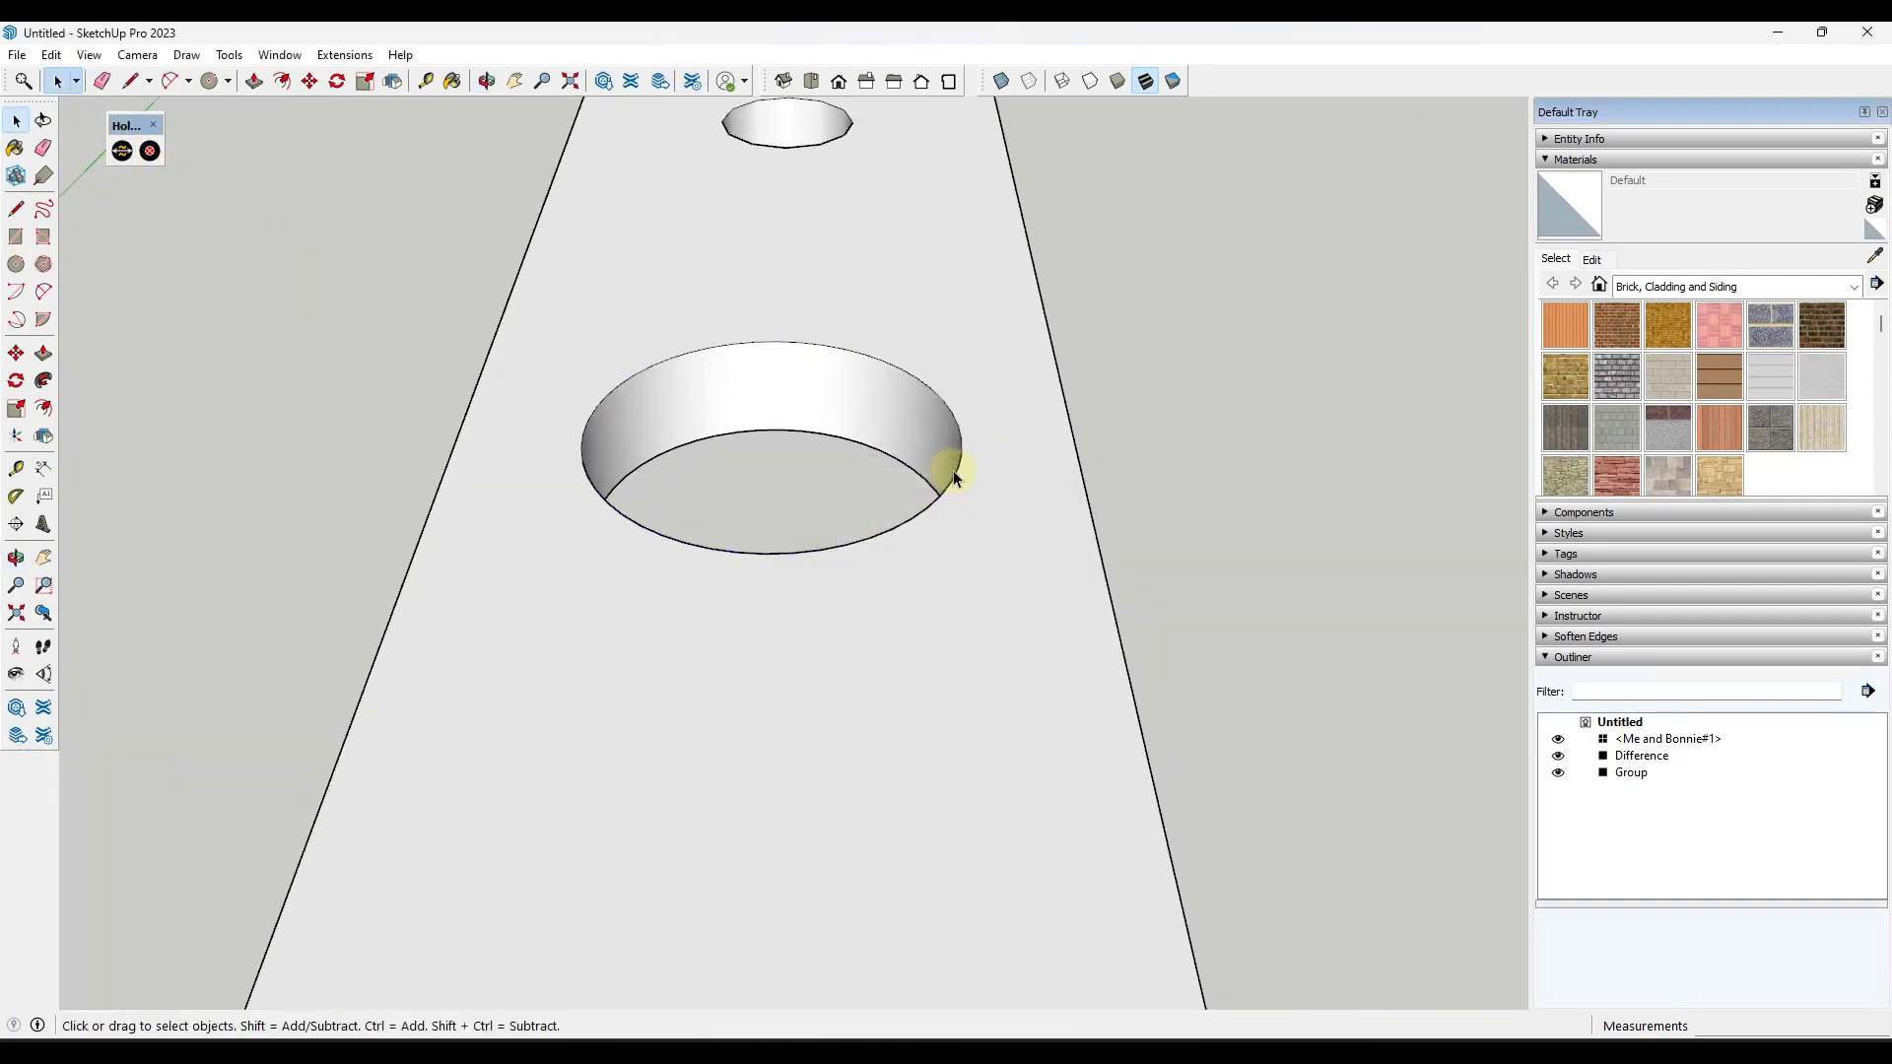
Reselect the large hole's rim edges and weld them into one curve.
triple_click(956, 493)
left_click(956, 493)
middle_click_drag(985, 537, 280, 321)
left_click_drag(912, 416, 1006, 422)
middle_click_drag(1005, 422, 654, 347)
right_click(654, 347)
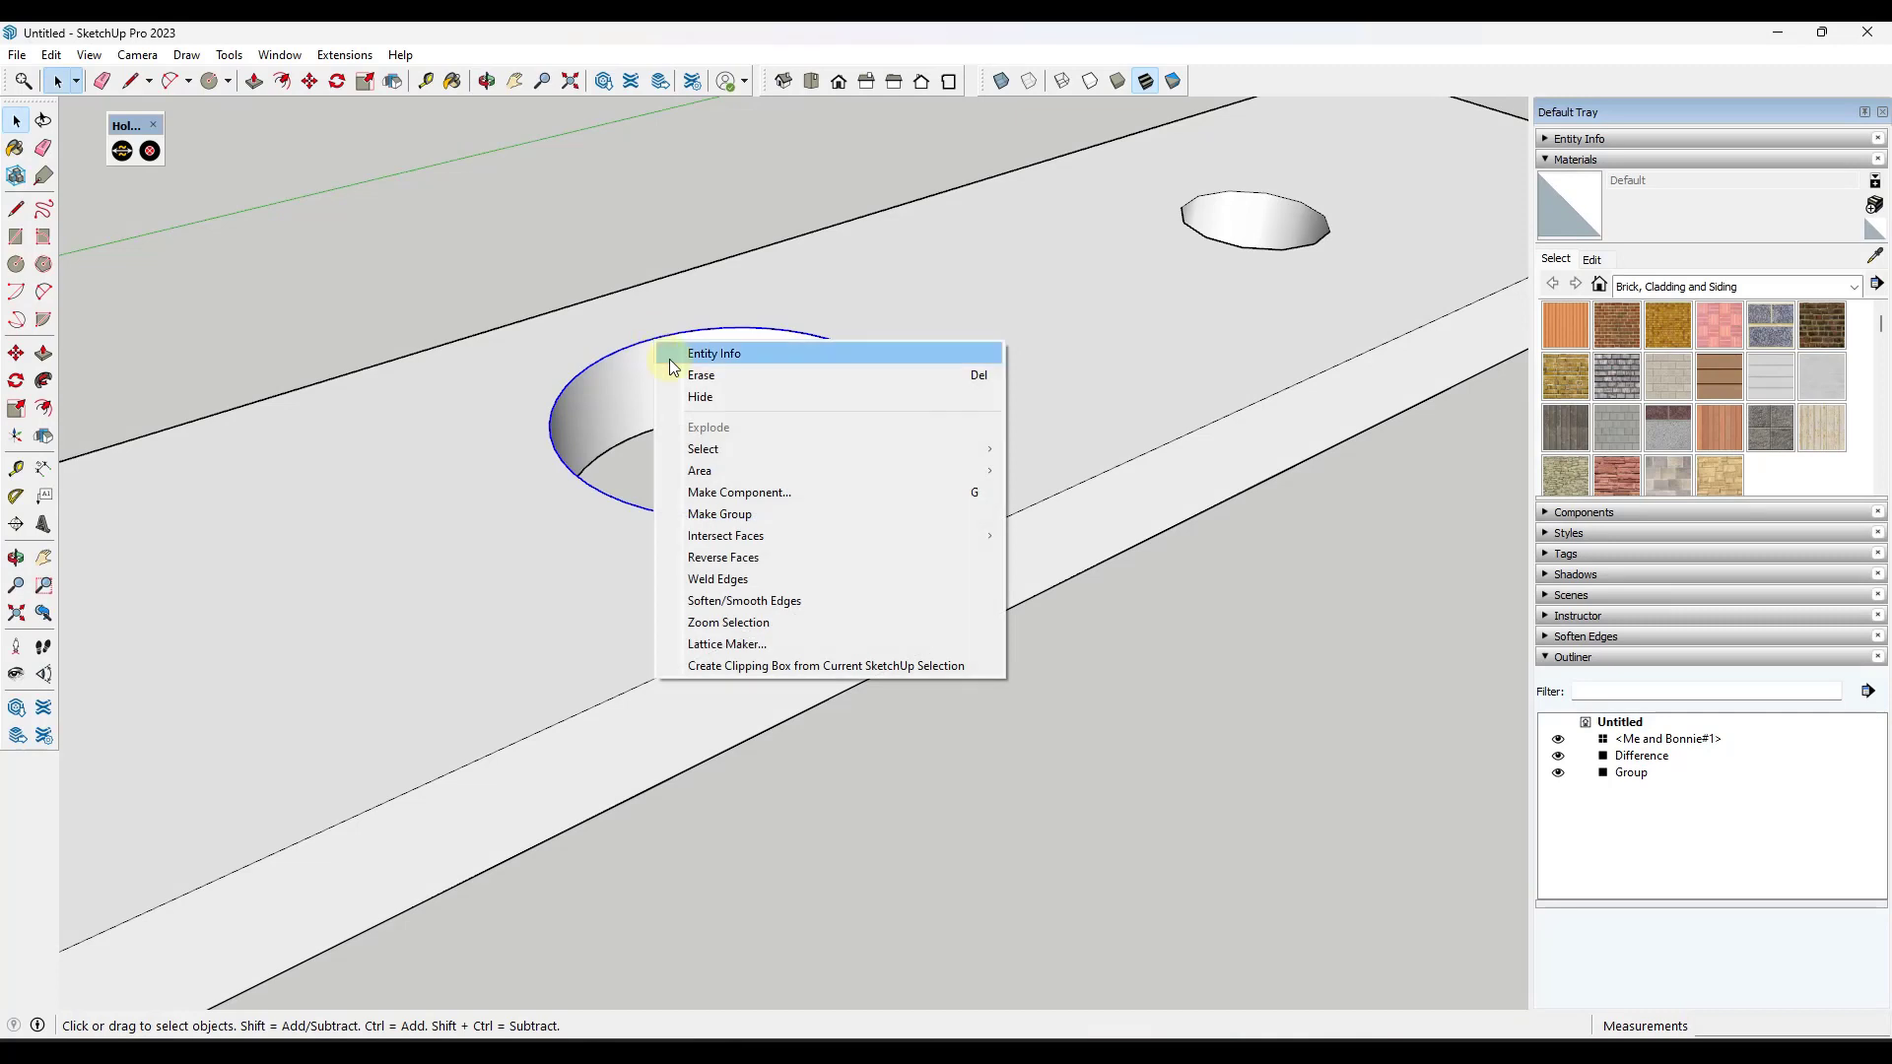
left_click(752, 580)
Retry HoleEditor on the welded rim, which still finds no circular hole.
left_click(148, 153)
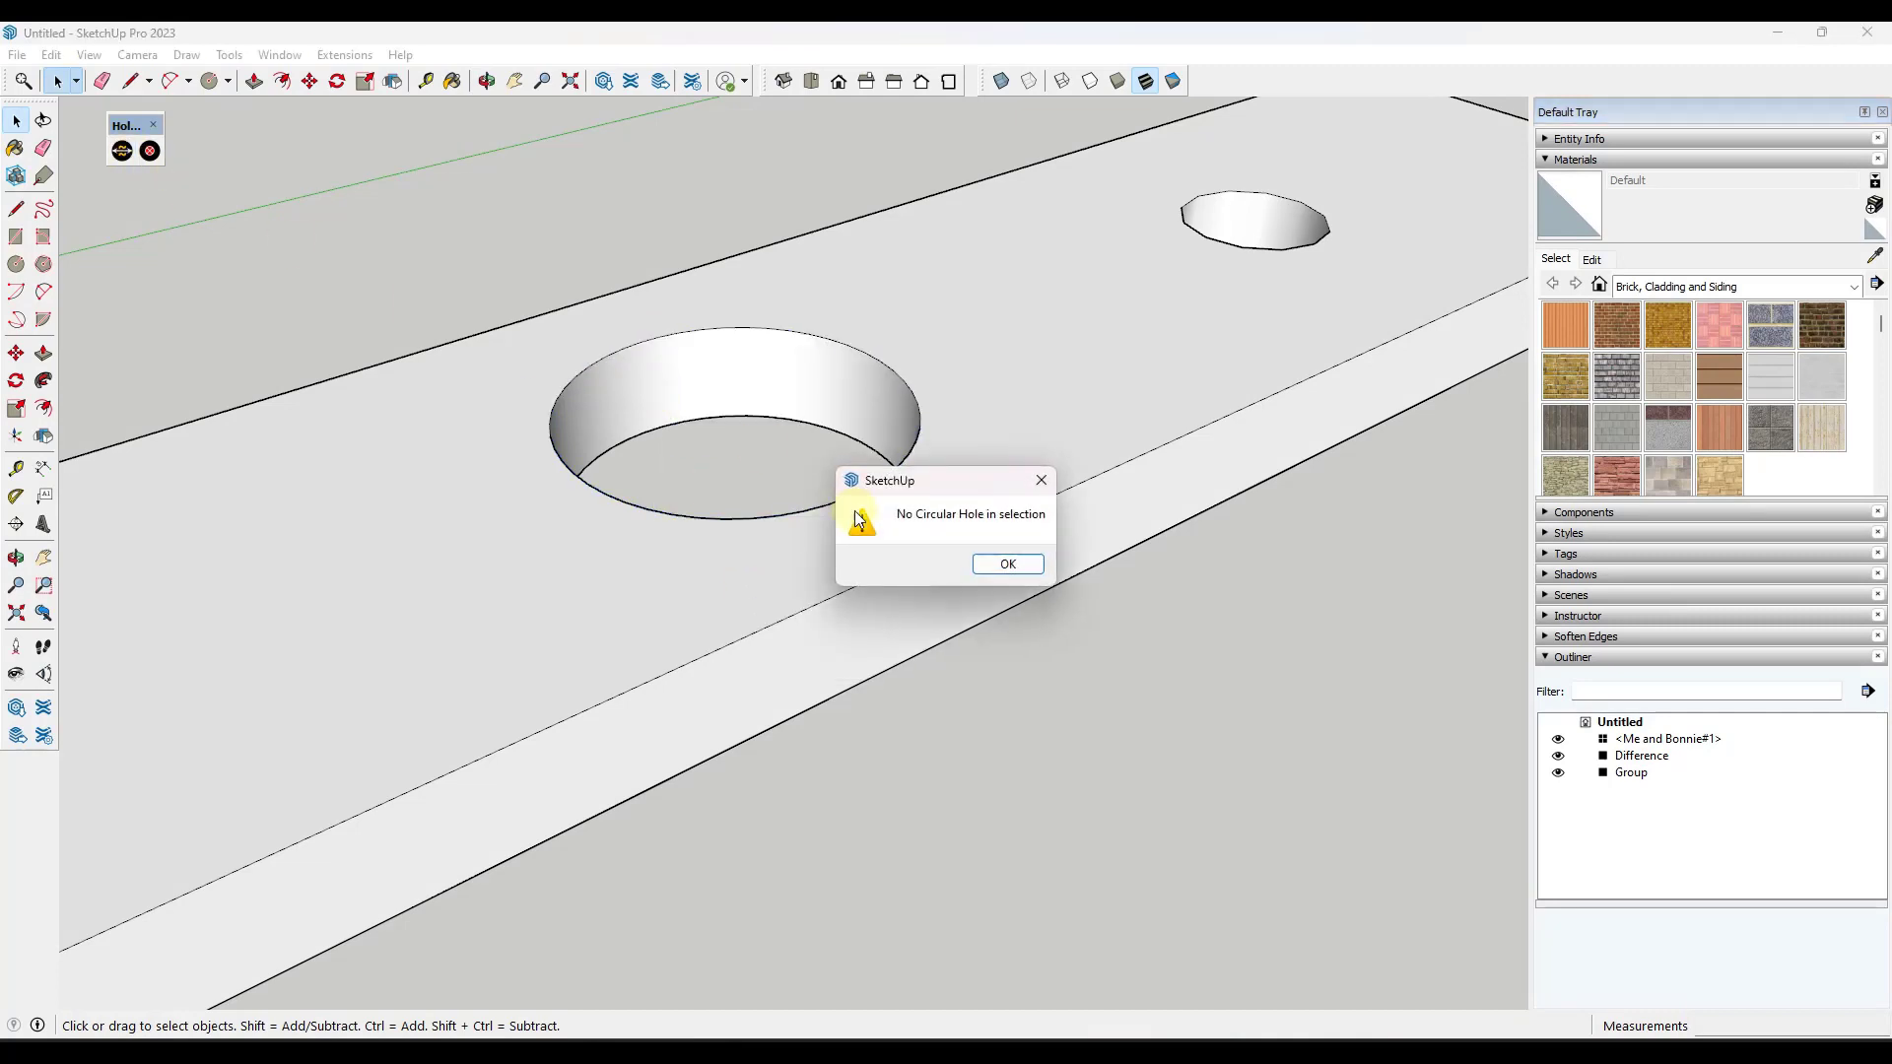
left_click(1029, 571)
middle_click_drag(600, 499, 1016, 572)
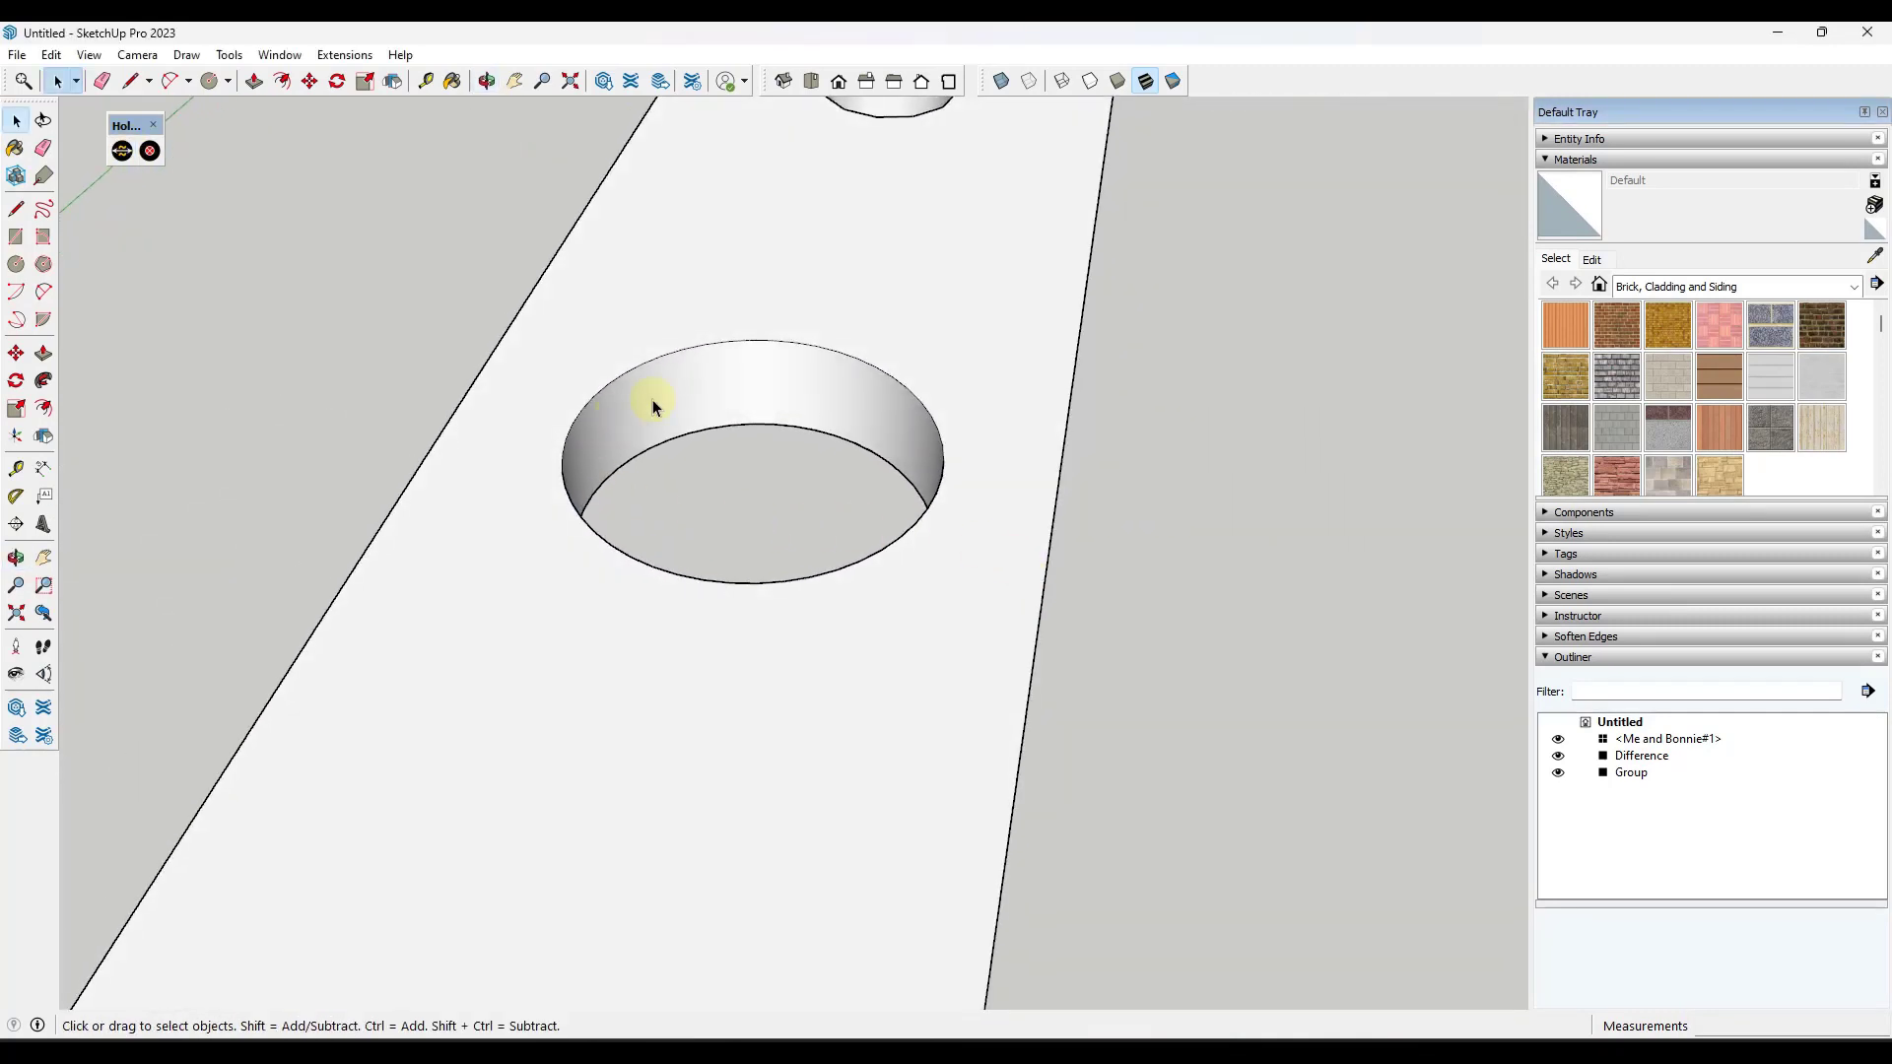
left_click(936, 422)
Turn on View > Hidden Geometry to show the model's faceted edges.
scroll(512, 543, "down", 10)
scroll(996, 662, "up", 10)
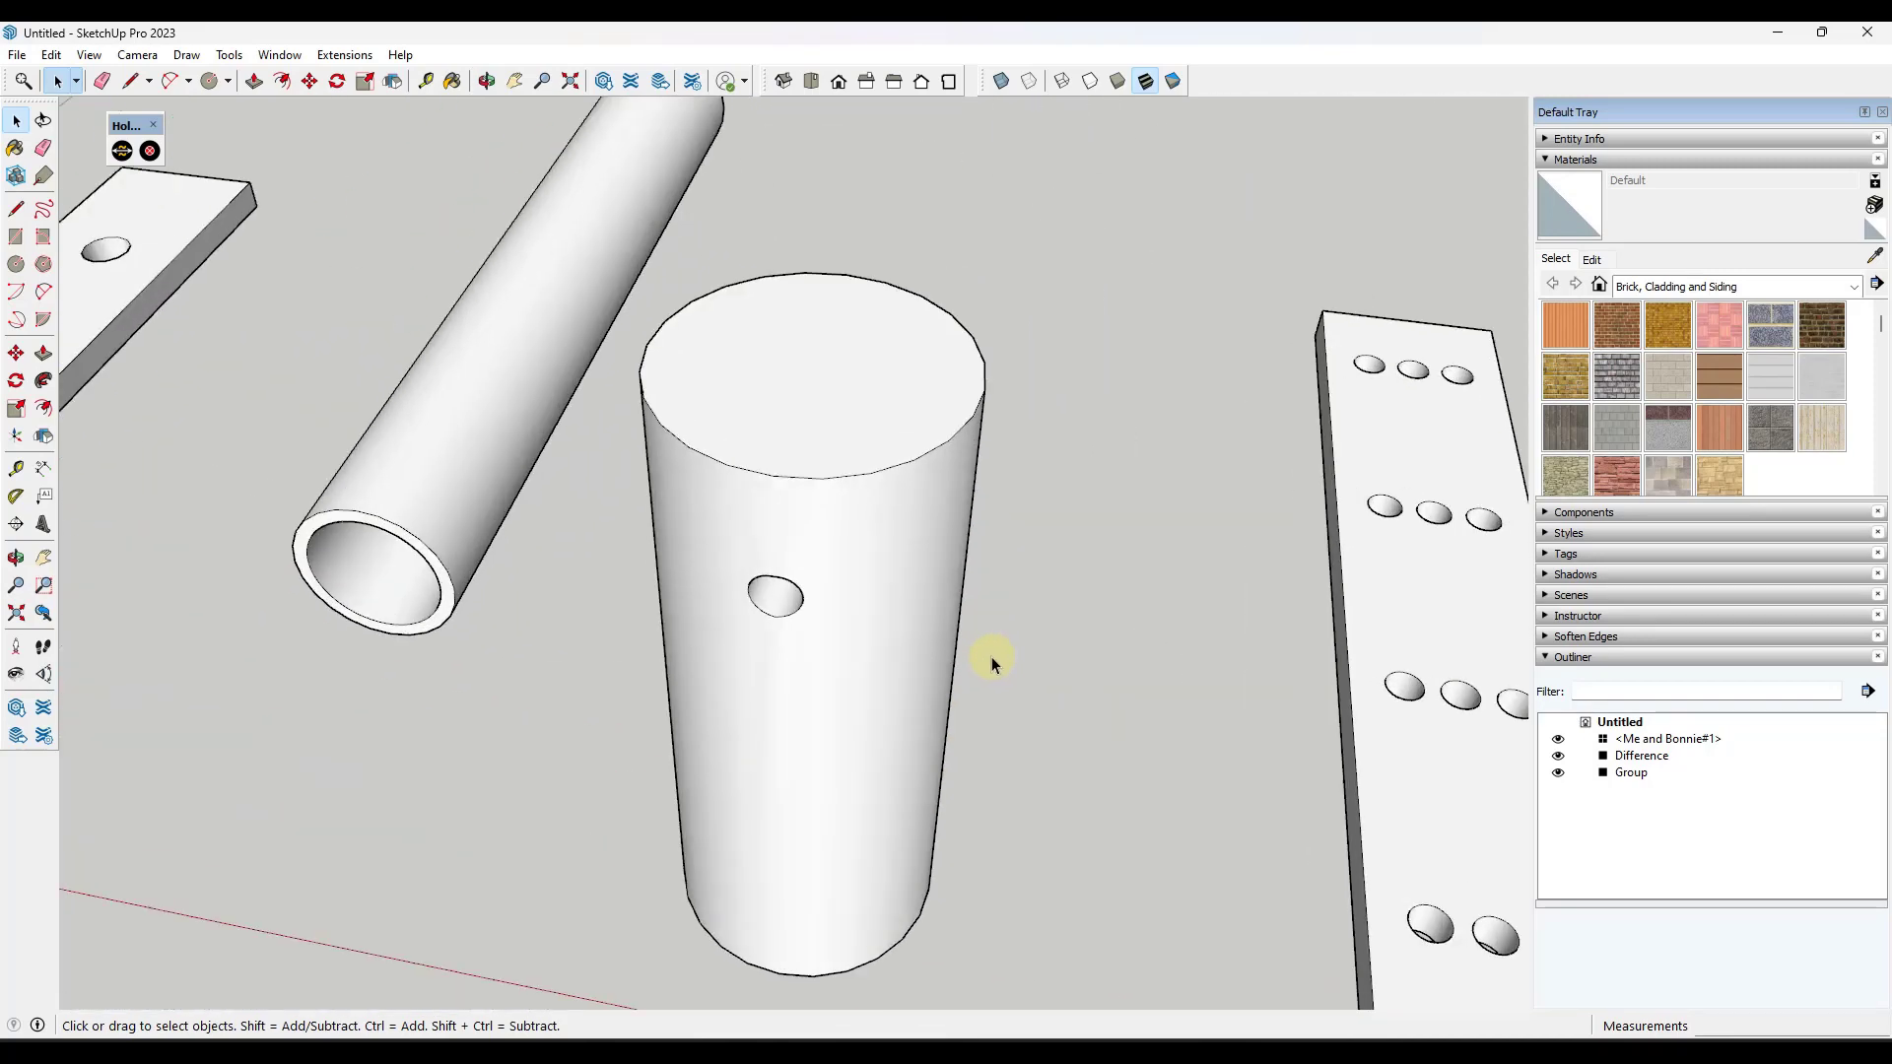
scroll(616, 325, "up", 5)
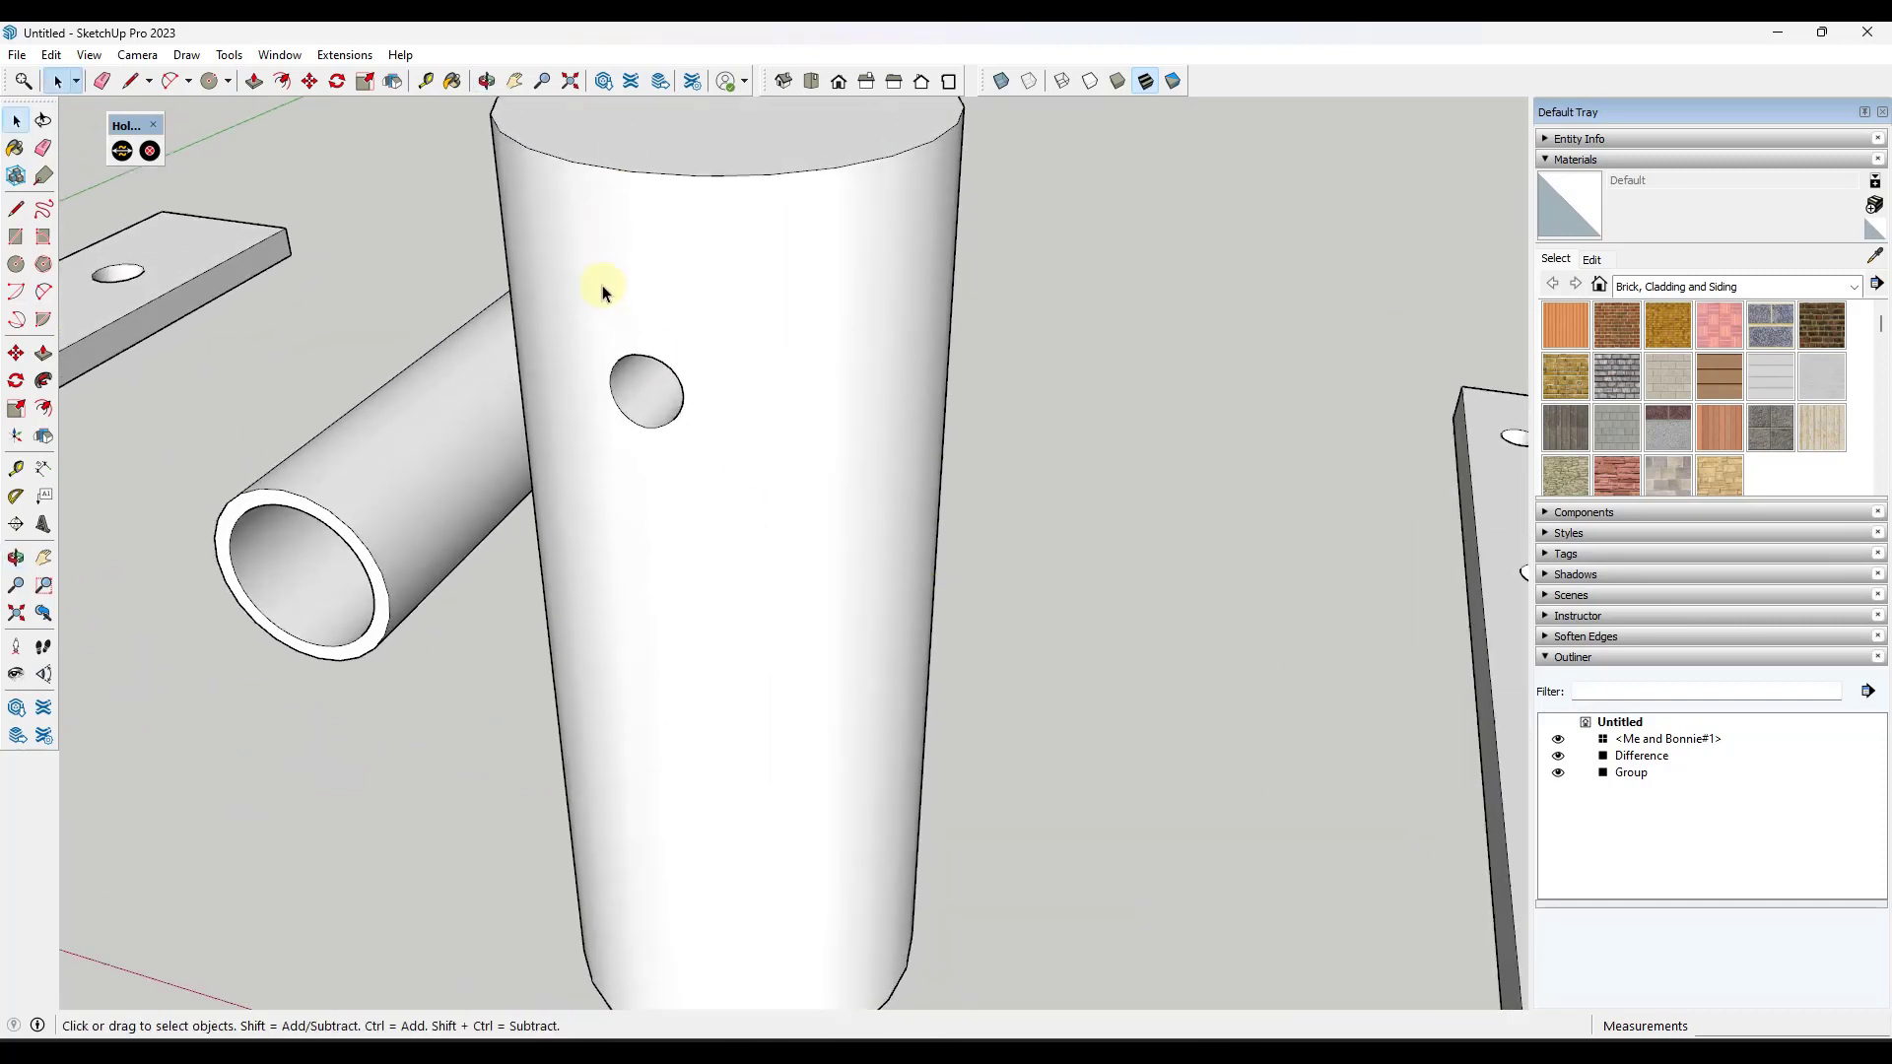
left_click(88, 56)
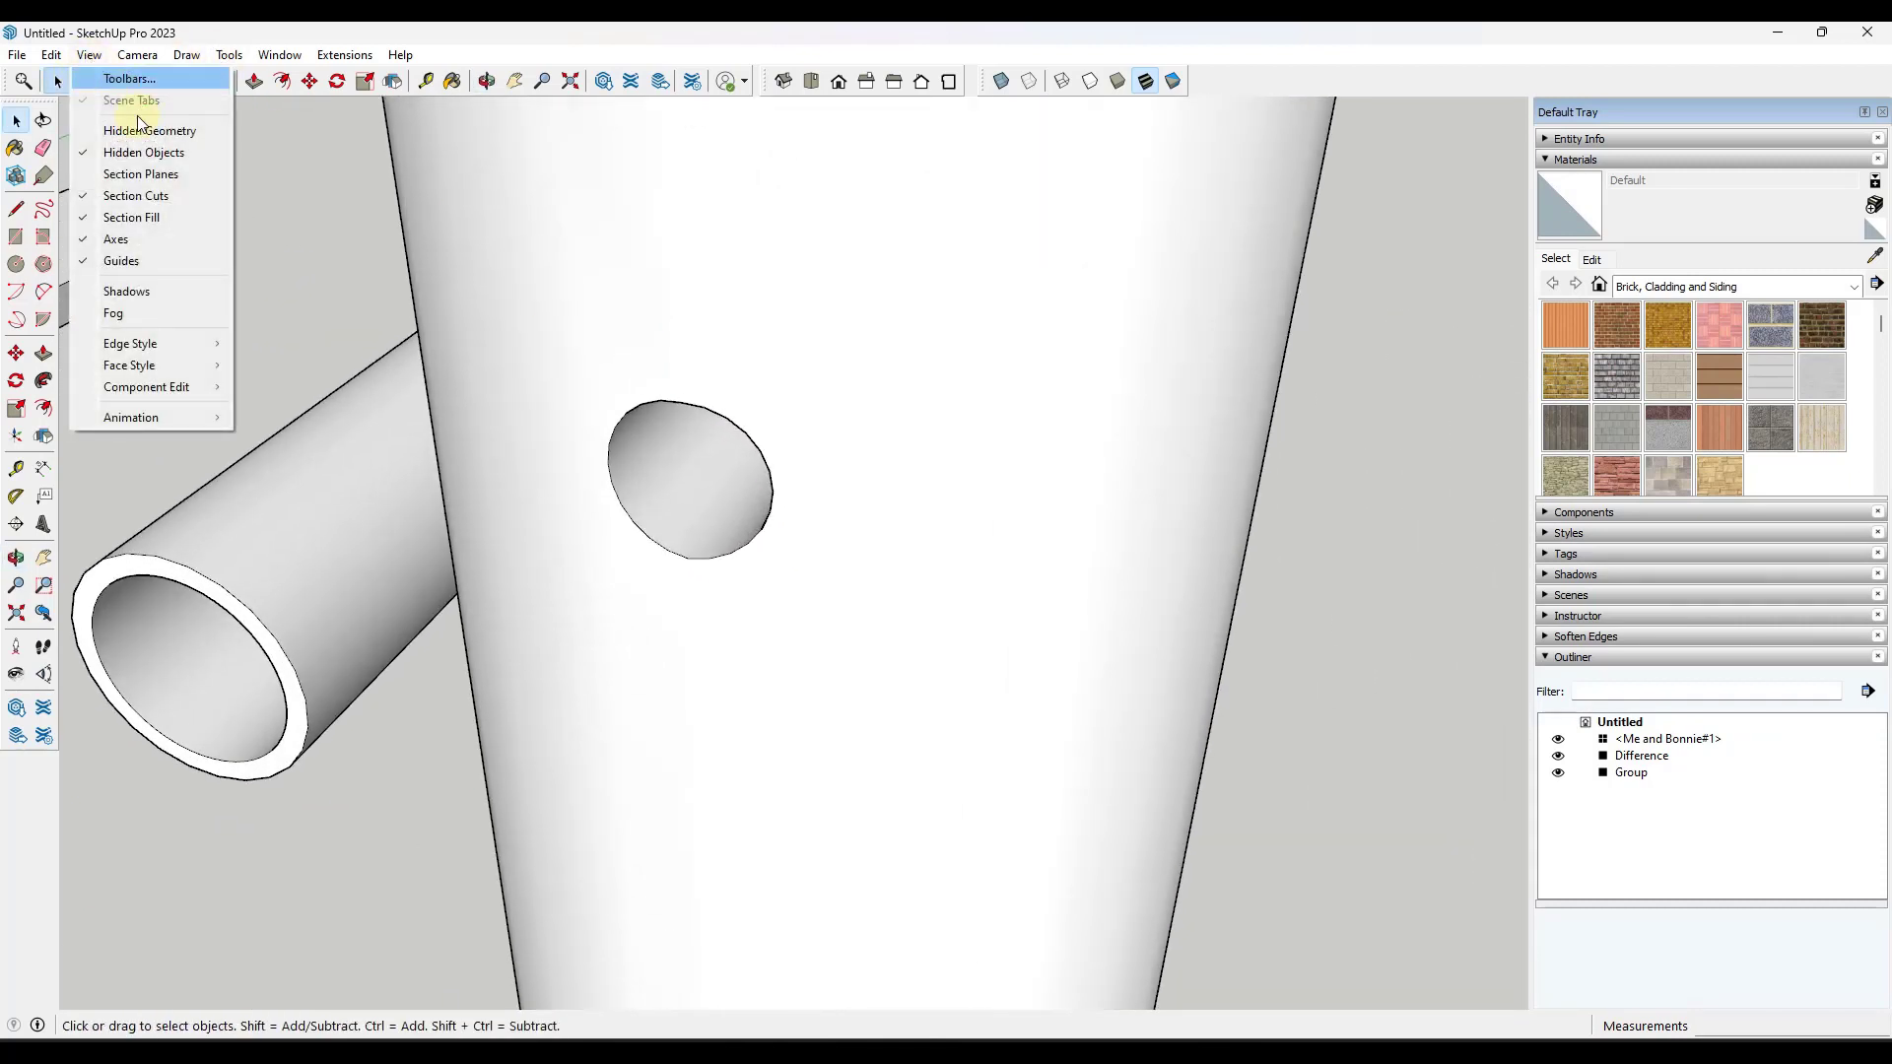
left_click(150, 130)
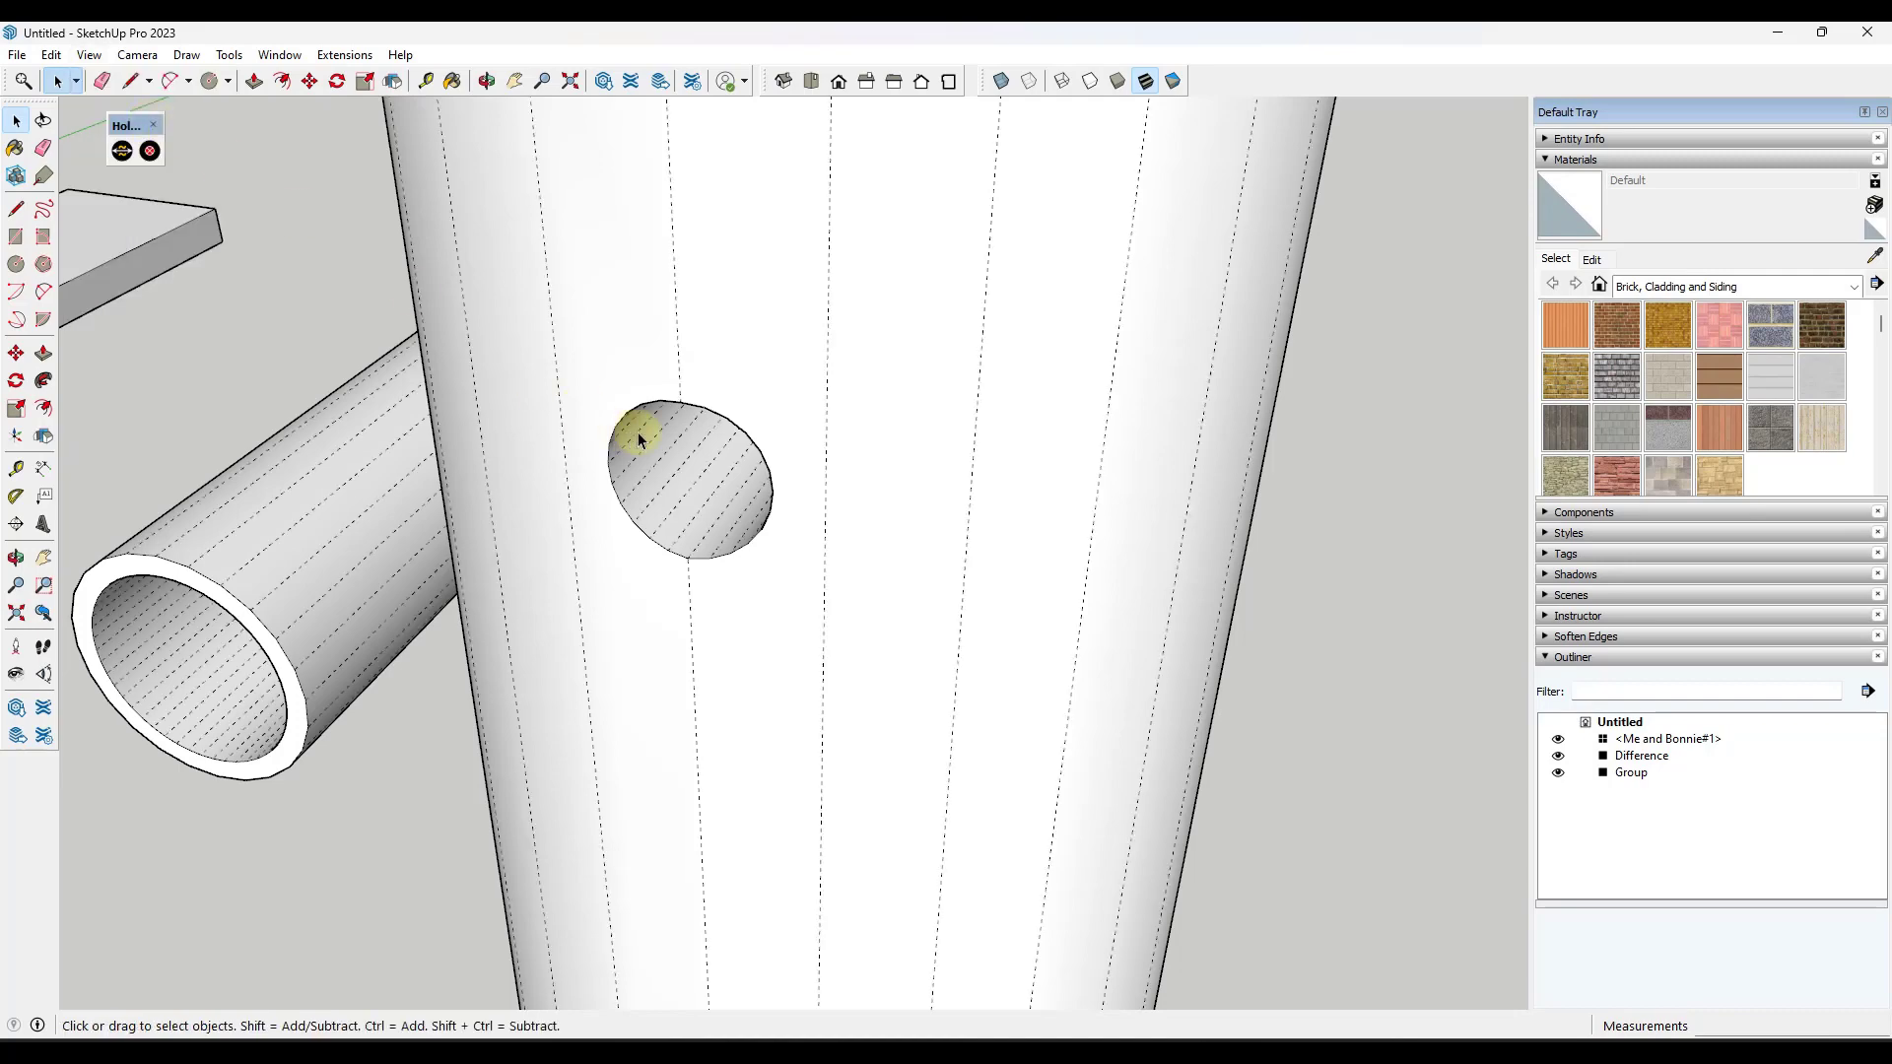
scroll(660, 414, "up", 3)
Open the Difference cylinder group and inspect its side-bored hole from several angles.
left_click(715, 399)
double_click(711, 395)
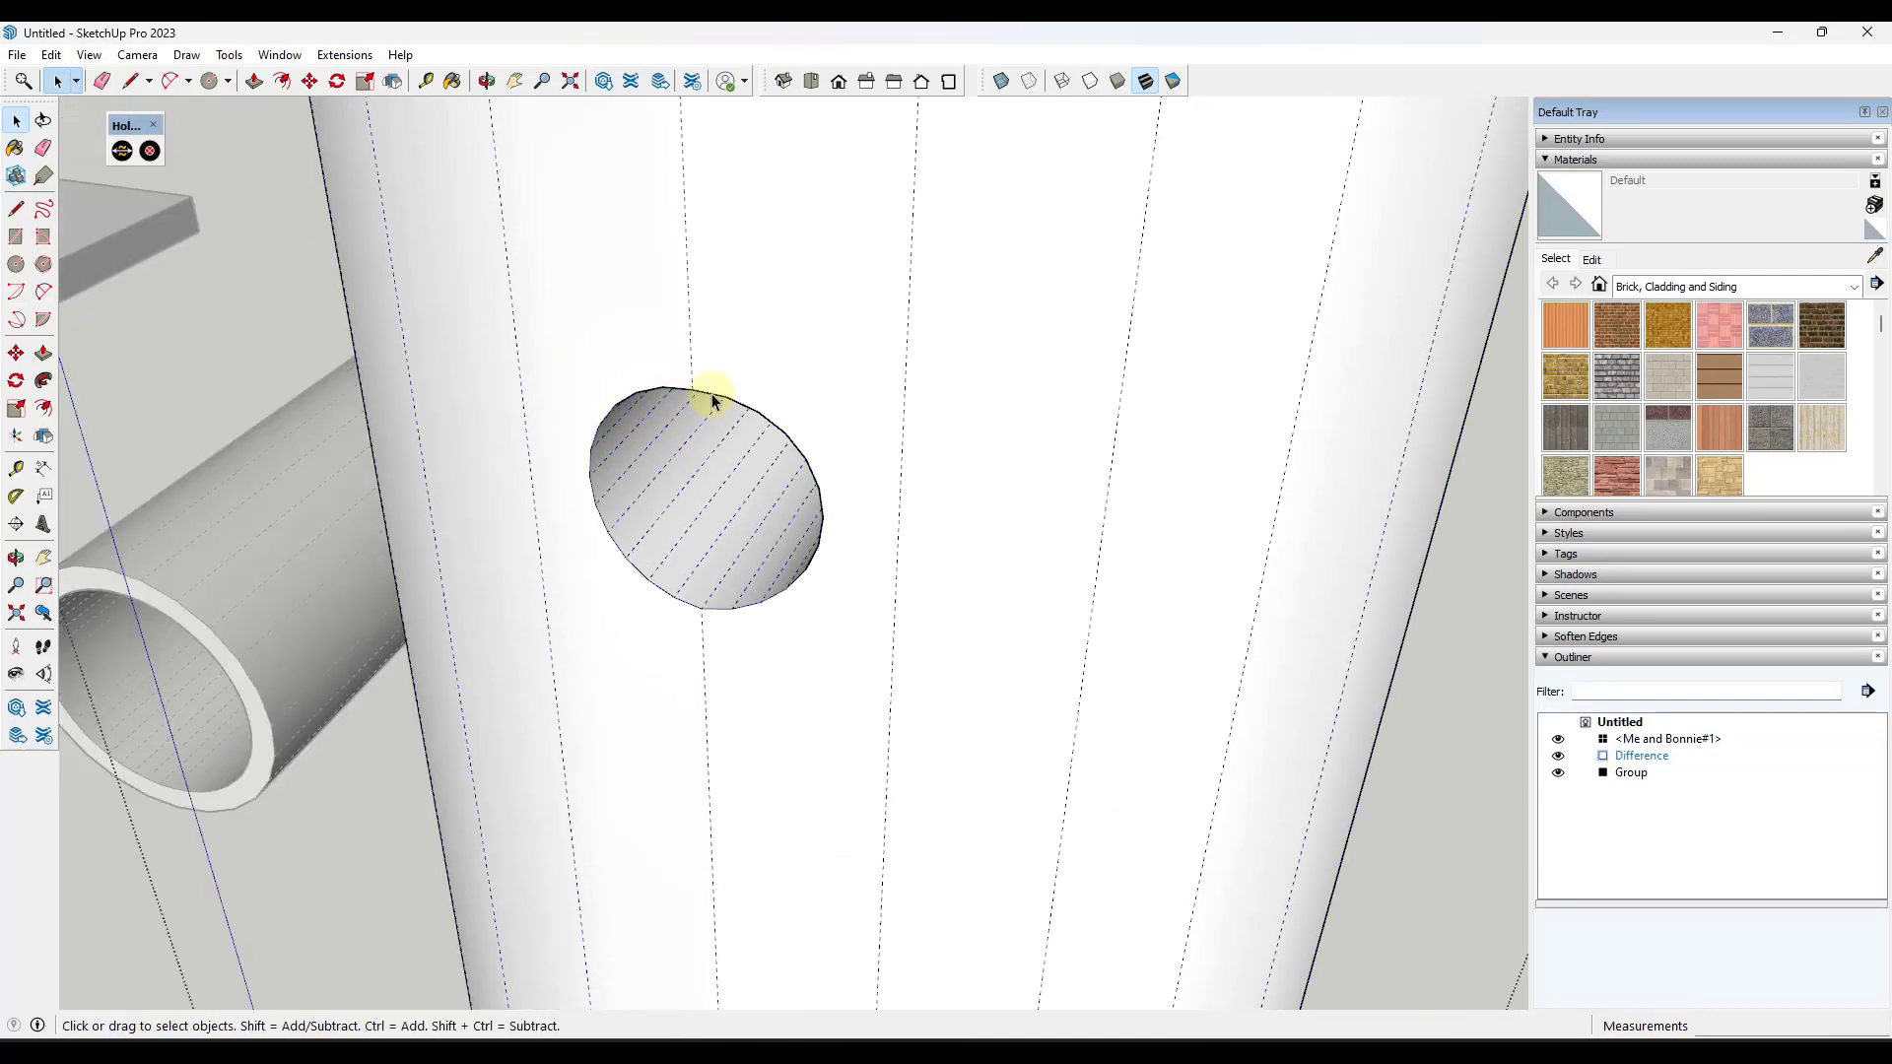
left_click(709, 393)
key("Escape")
middle_click_drag(706, 525, 798, 365)
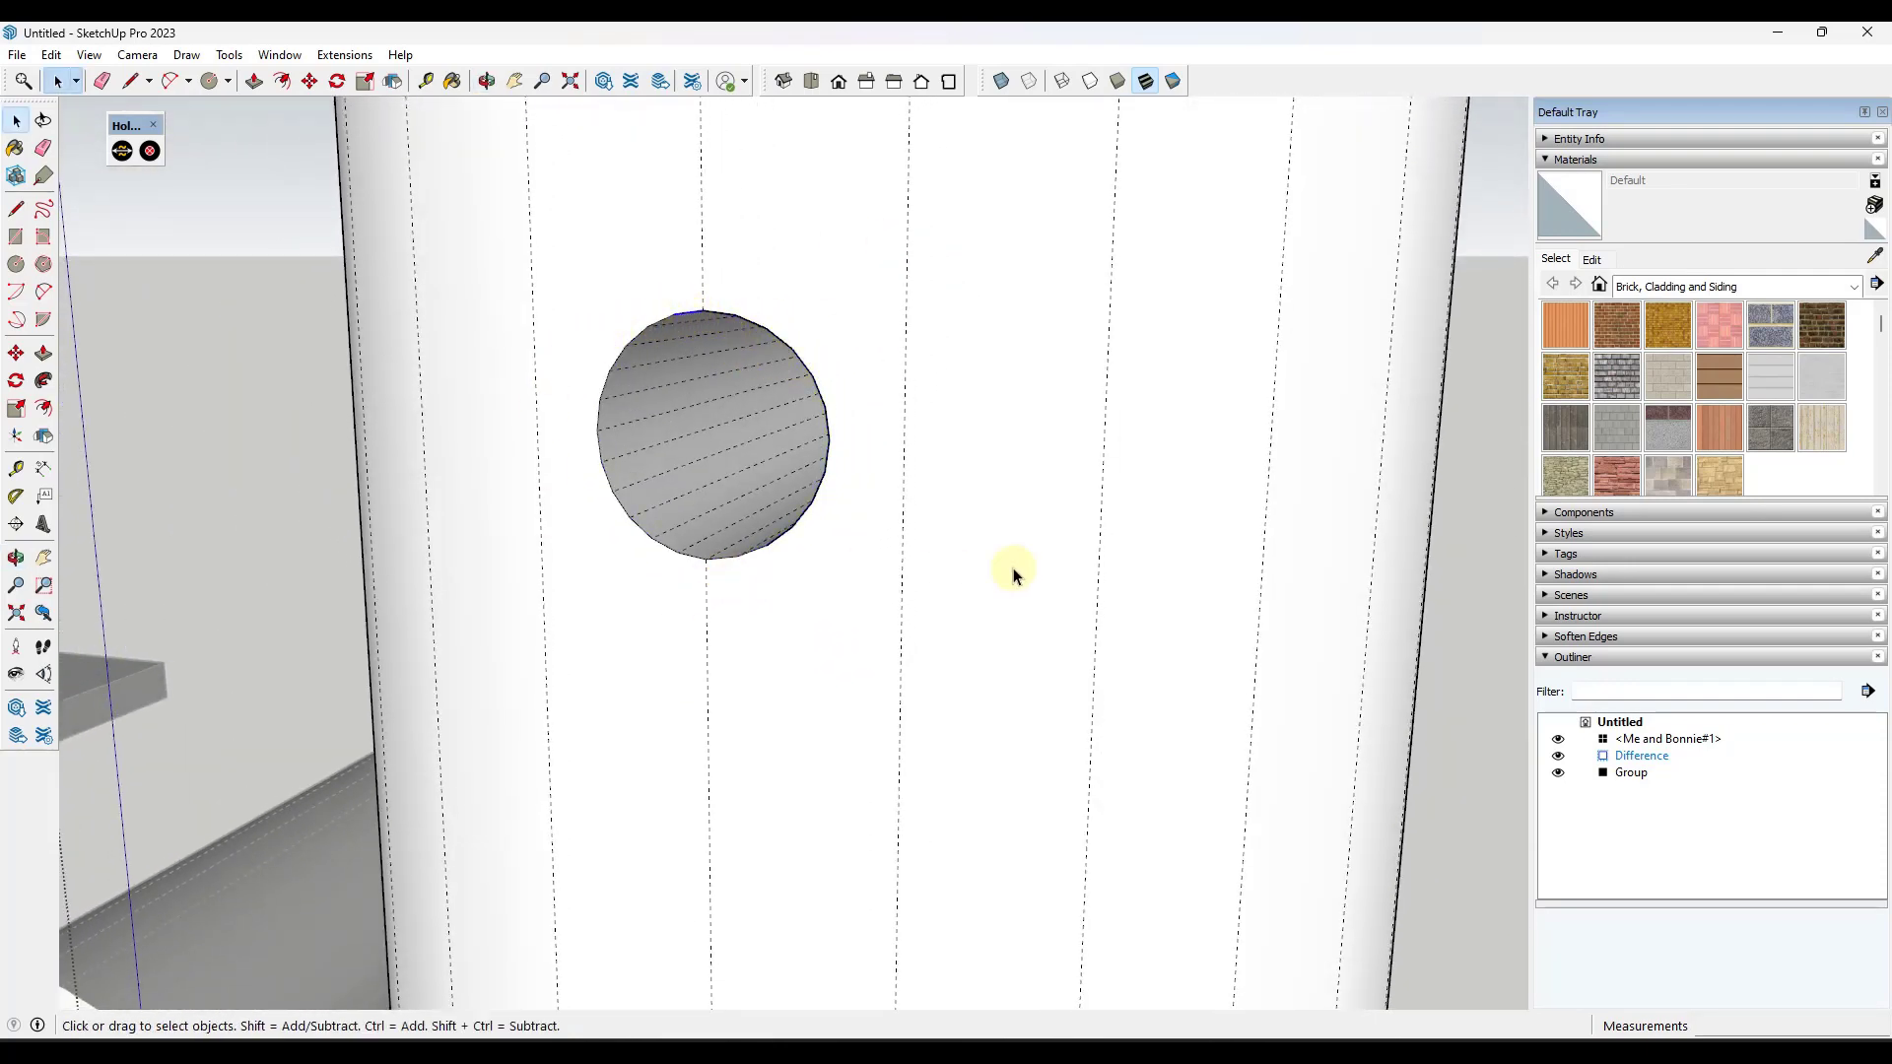
middle_click_drag(1048, 571, 722, 401)
left_click_drag(663, 304, 874, 625)
middle_click_drag(719, 456, 989, 554)
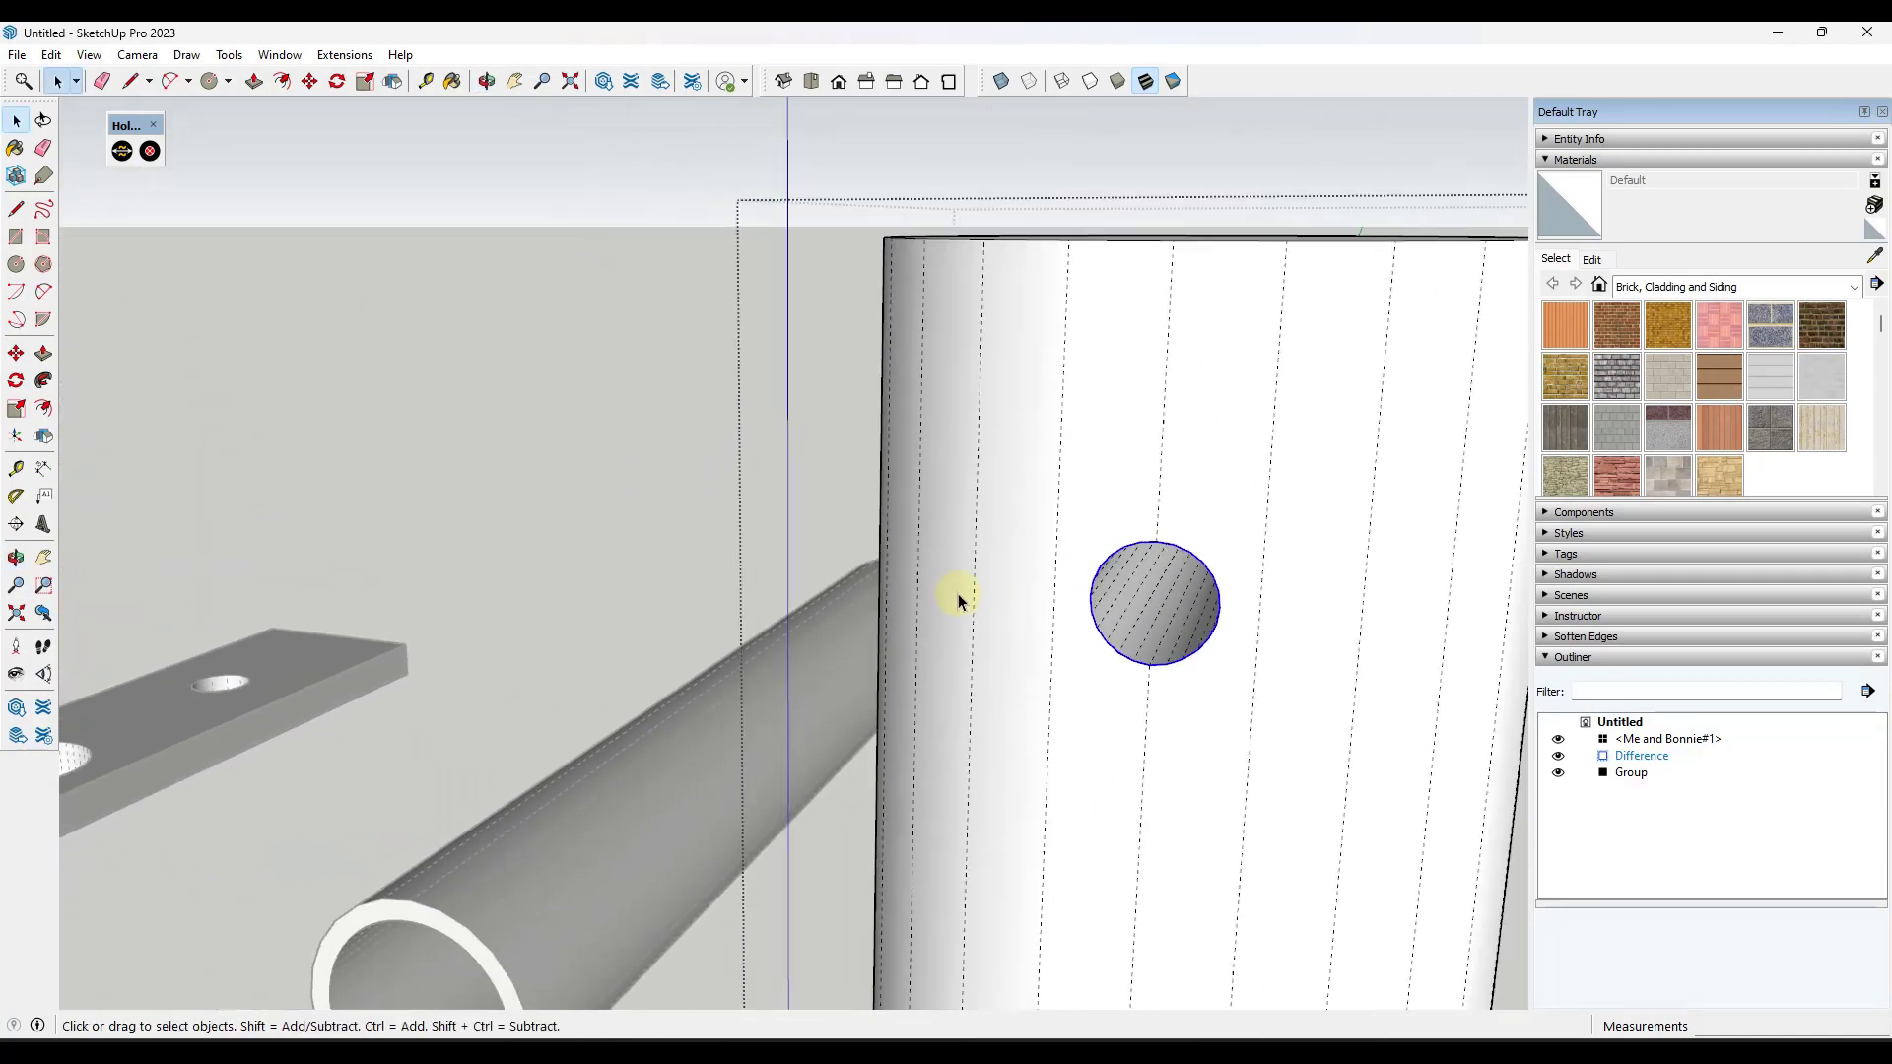
scroll(916, 581, "down", 8)
scroll(604, 358, "up", 7)
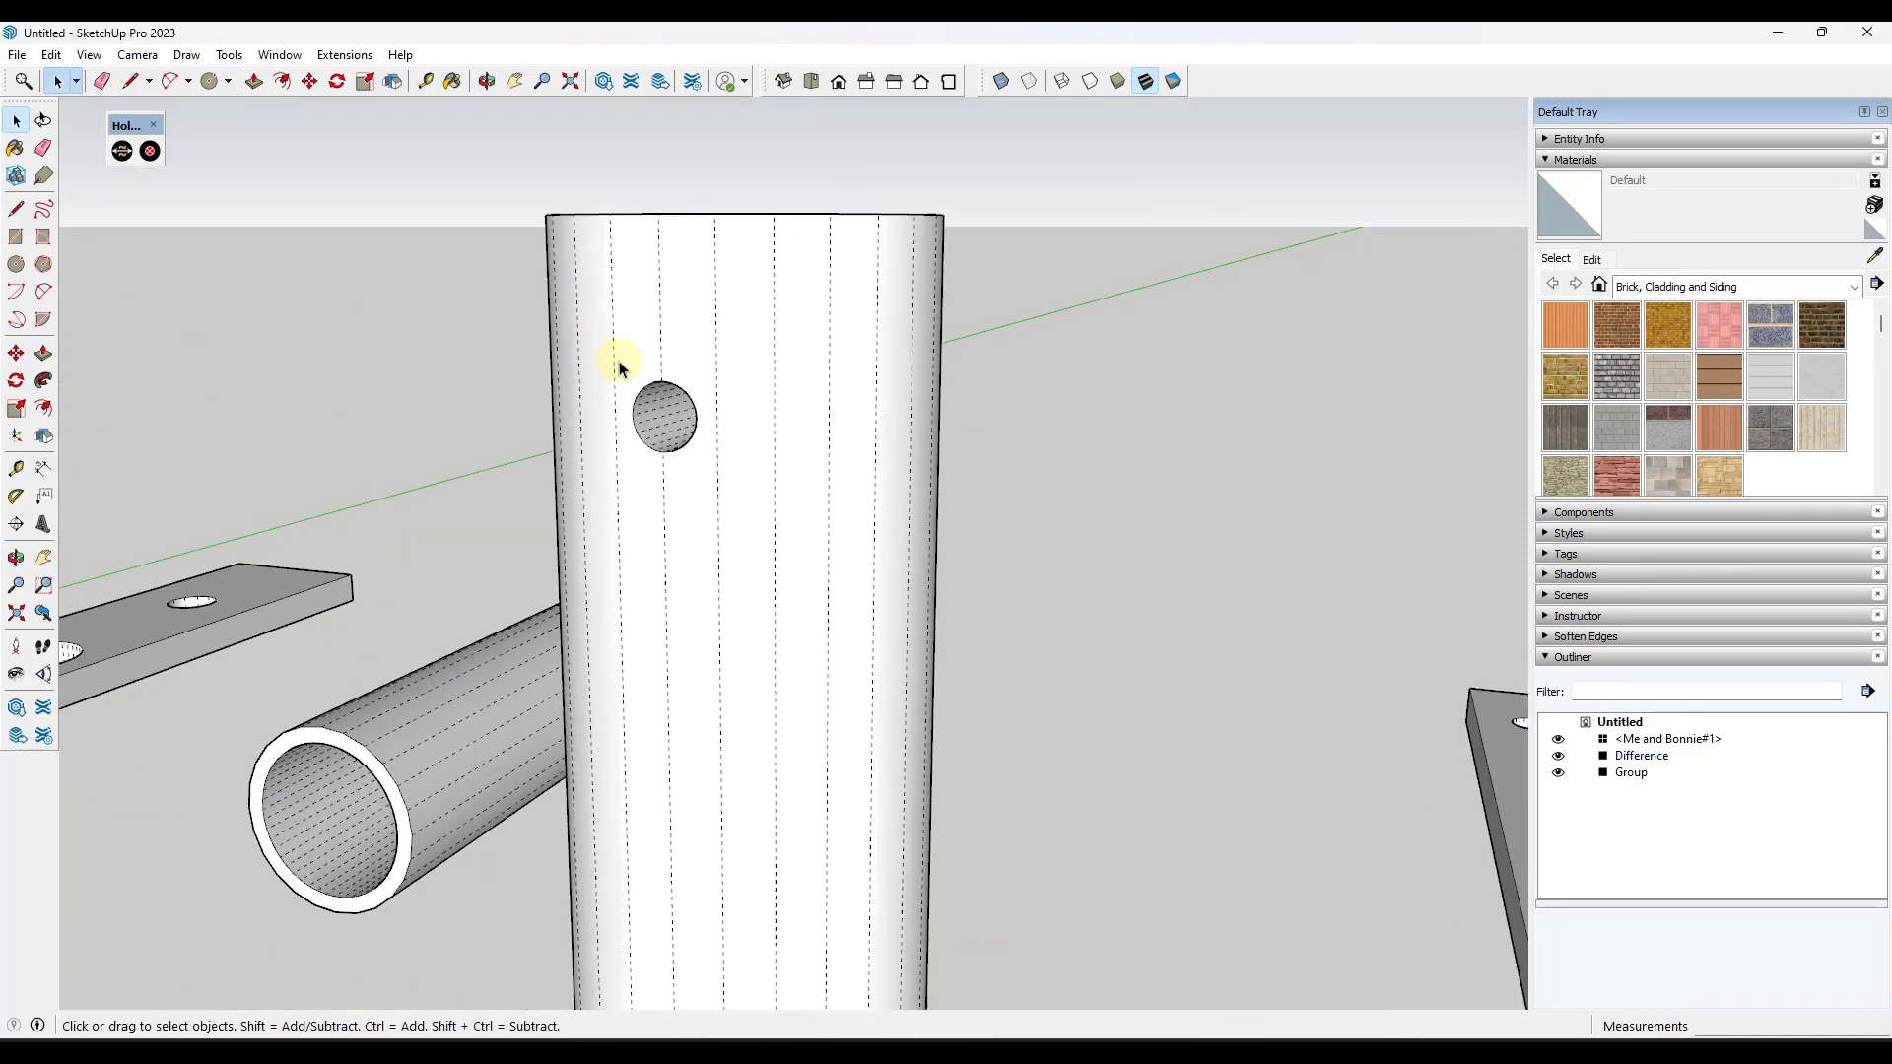
middle_click_drag(631, 375, 802, 498)
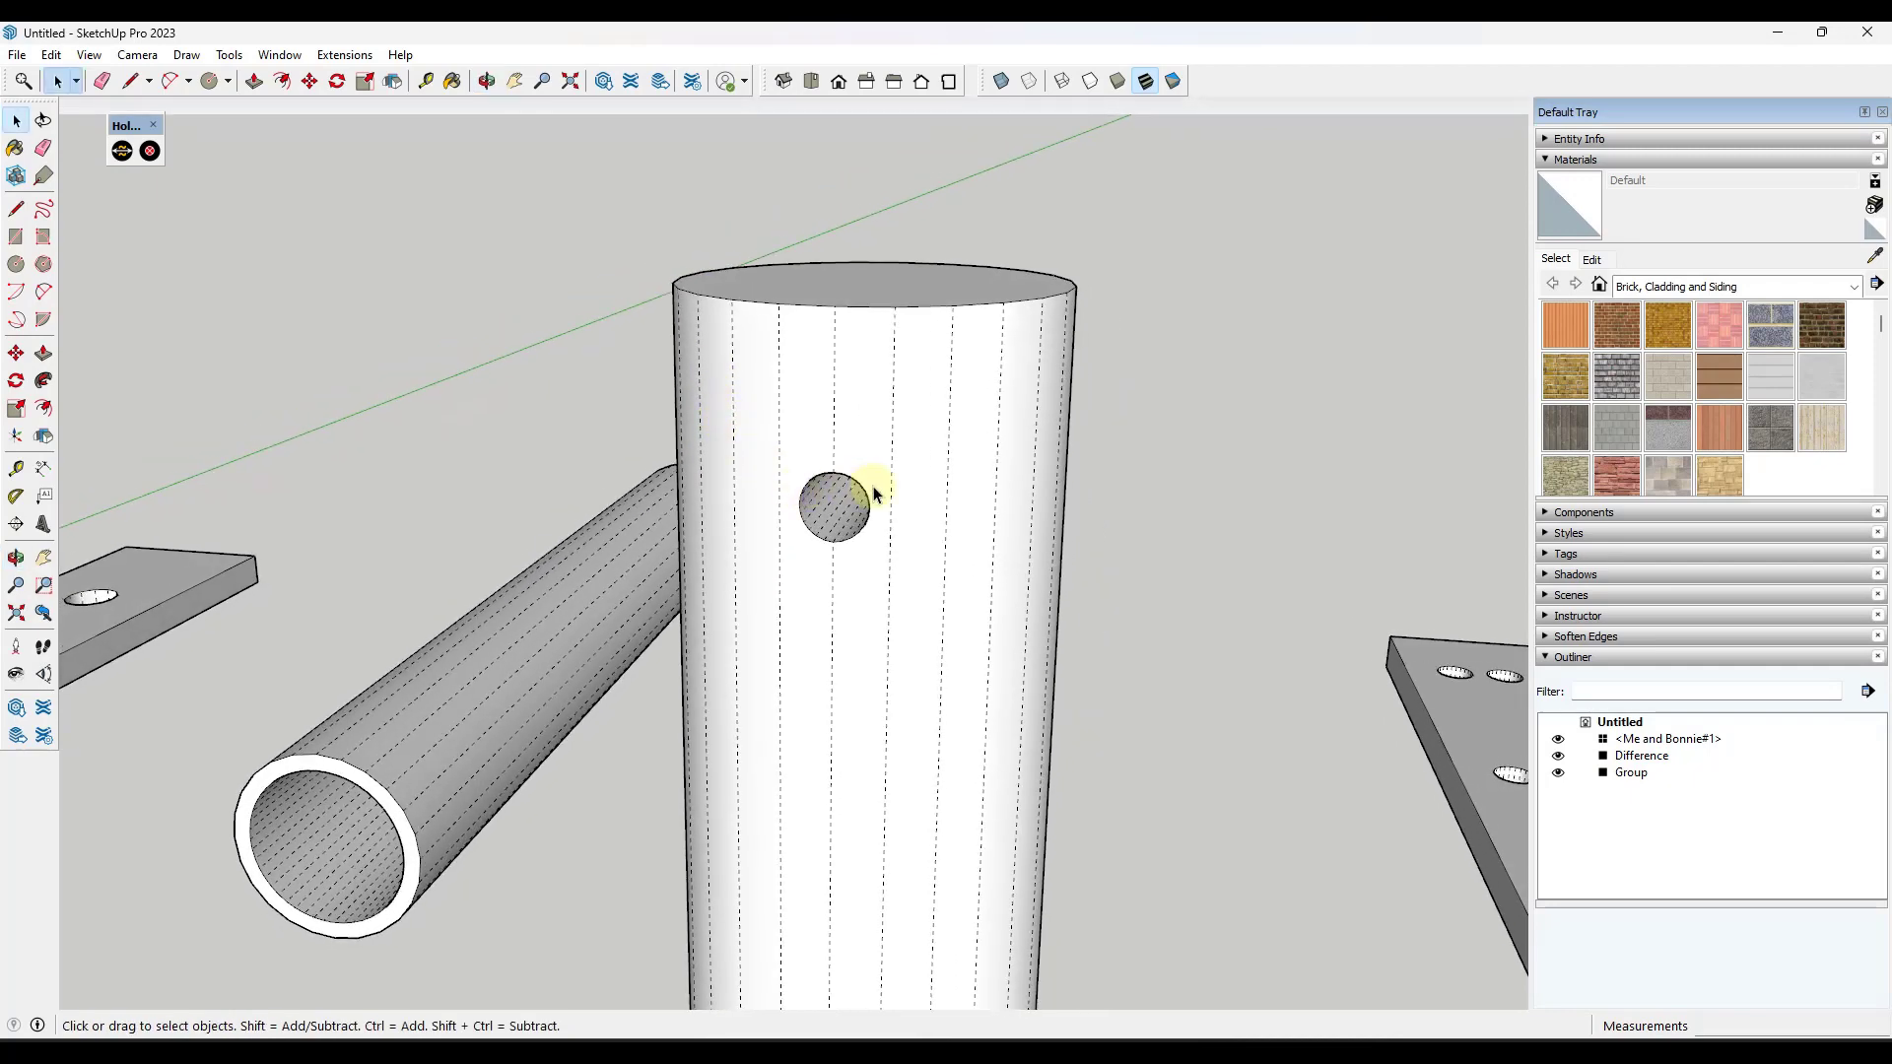
Enlarge the plank's small hole into a large 48-segment circular hole with HoleEditor.
scroll(950, 587, "down", 5)
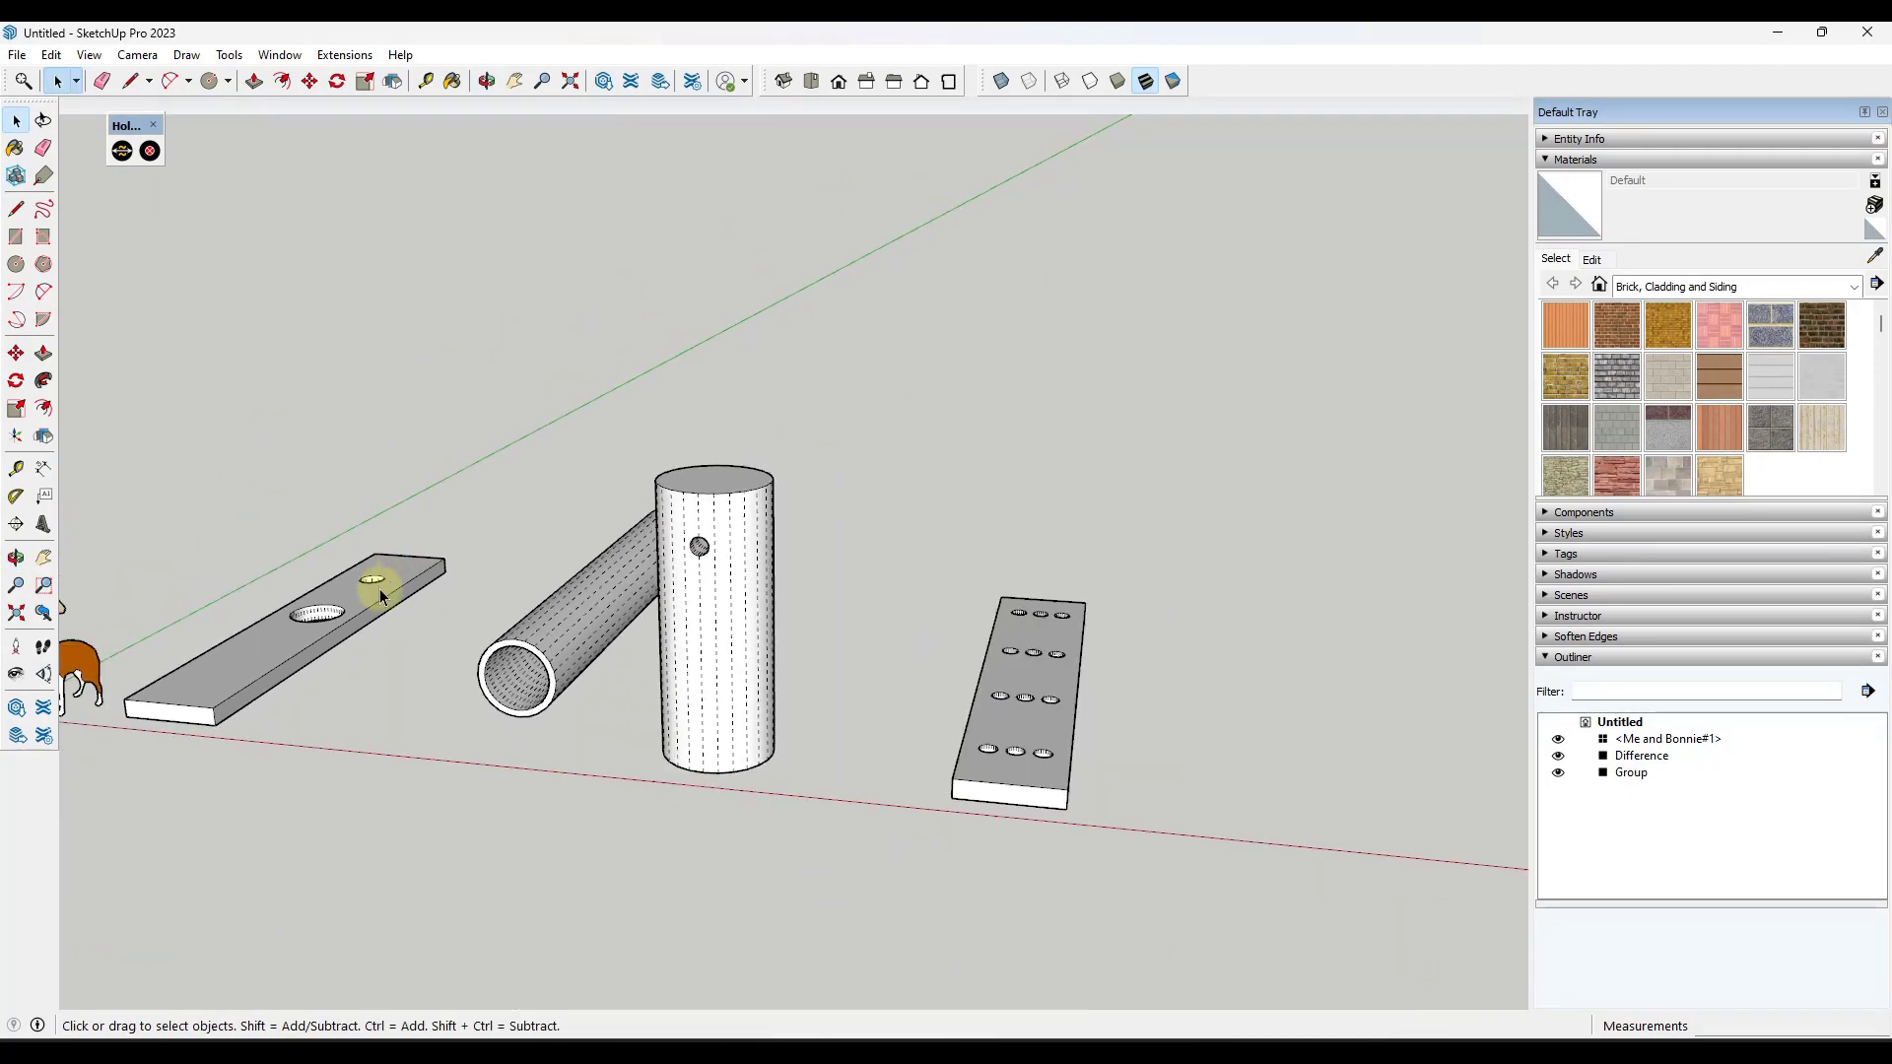
scroll(335, 603, "up", 5)
left_click(308, 612)
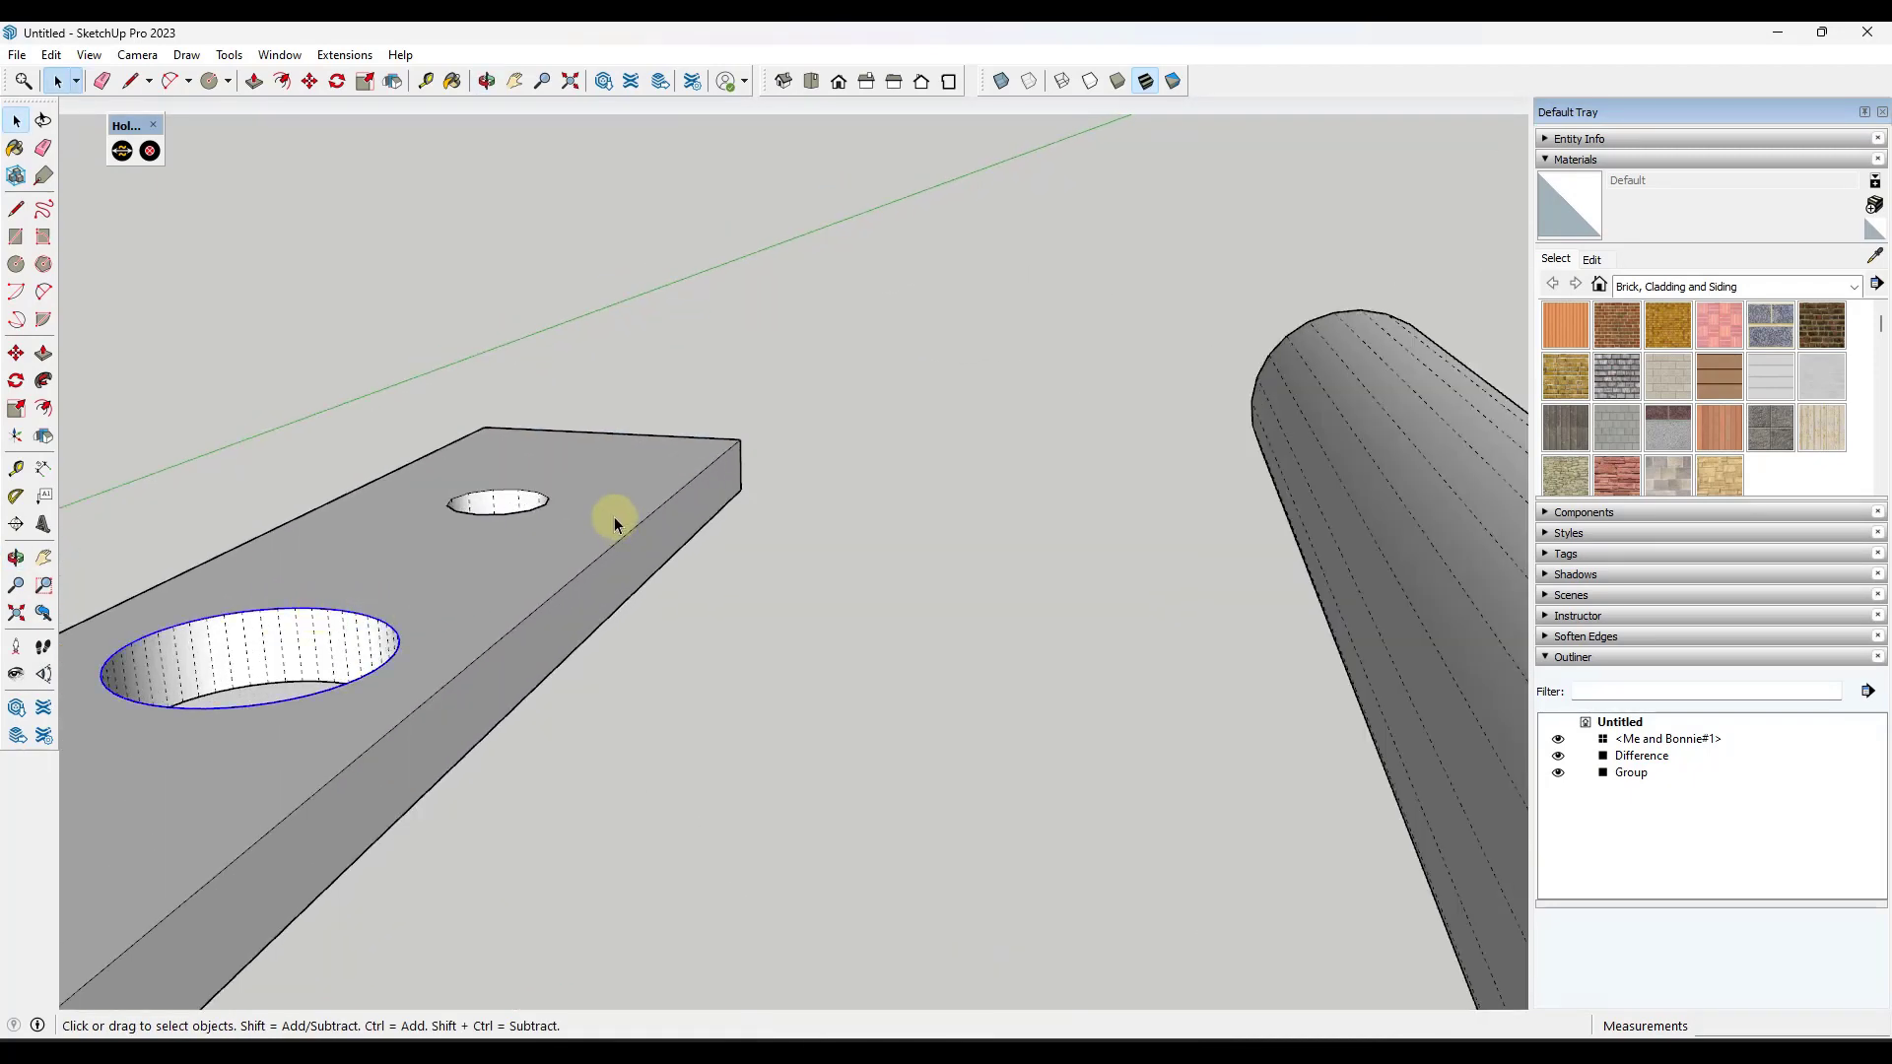
left_click(527, 520)
middle_click_drag(527, 520, 477, 777)
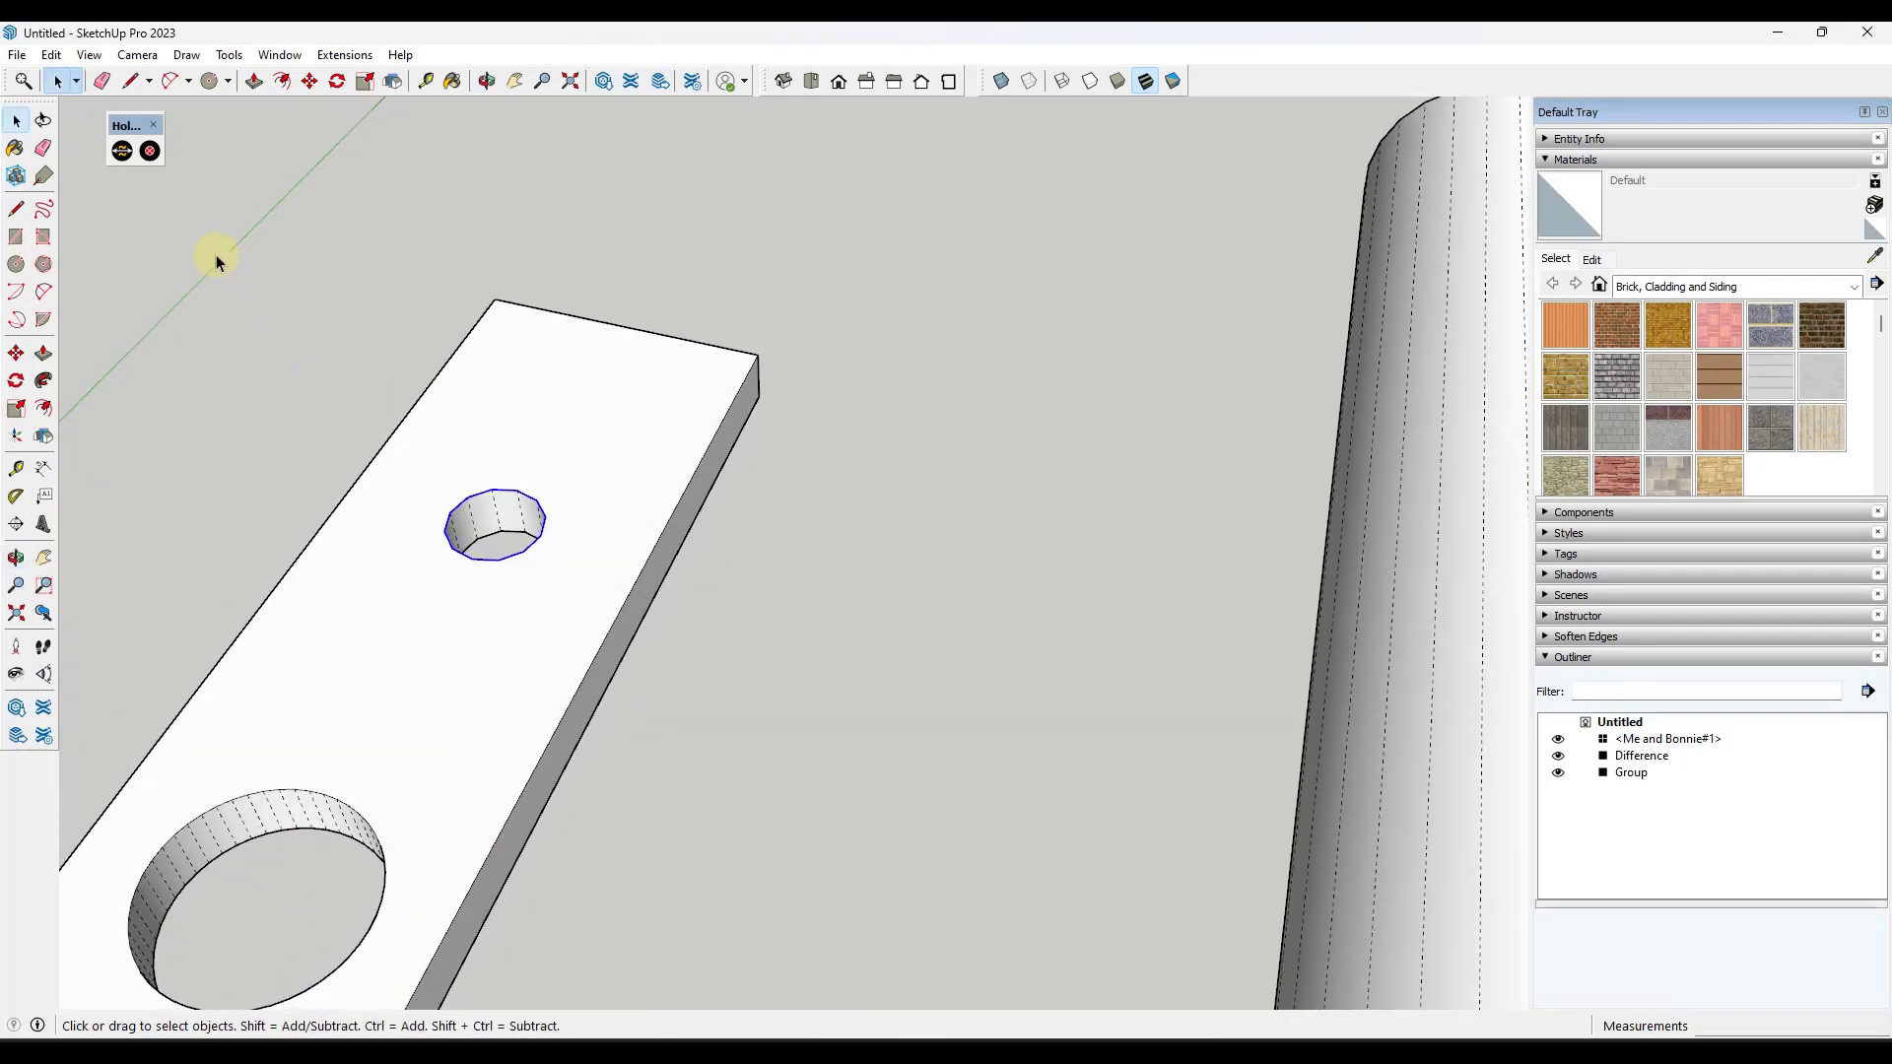
left_click(124, 149)
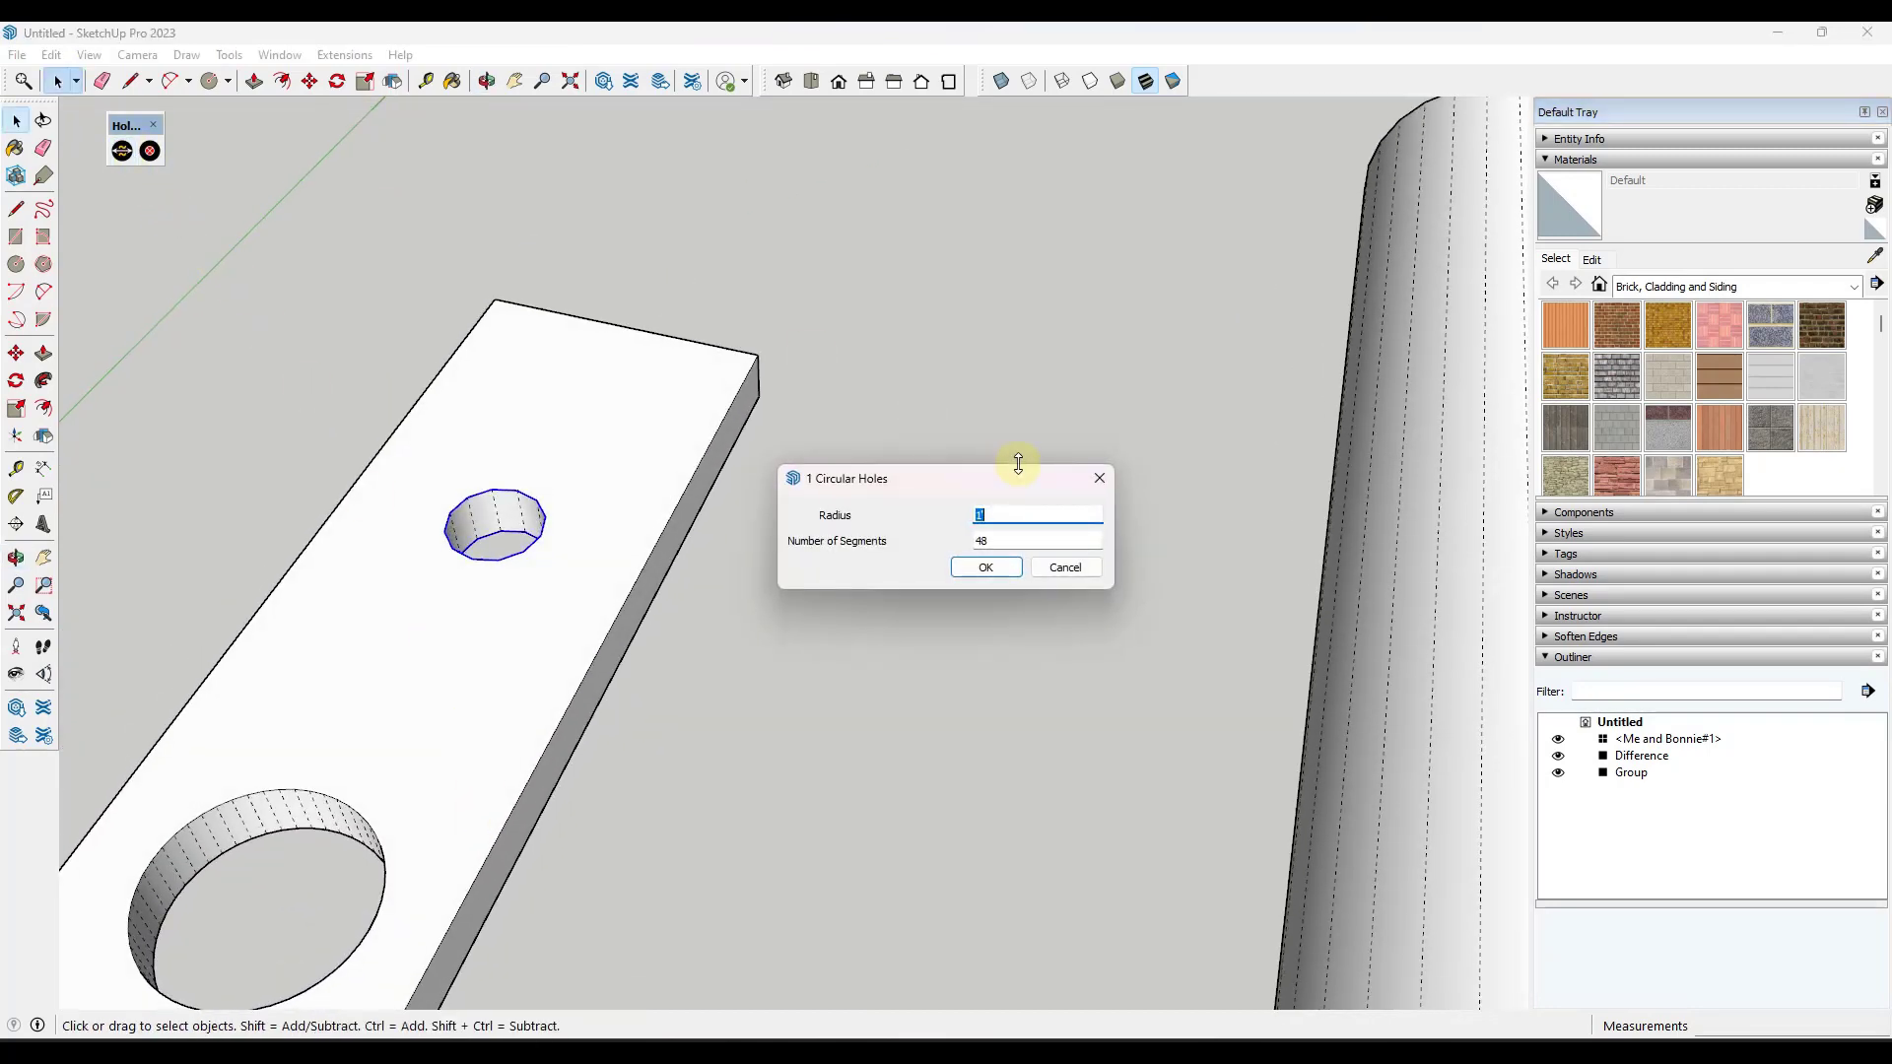
key("Return")
Switch View > Hidden Geometry off again.
middle_click_drag(694, 527, 323, 366)
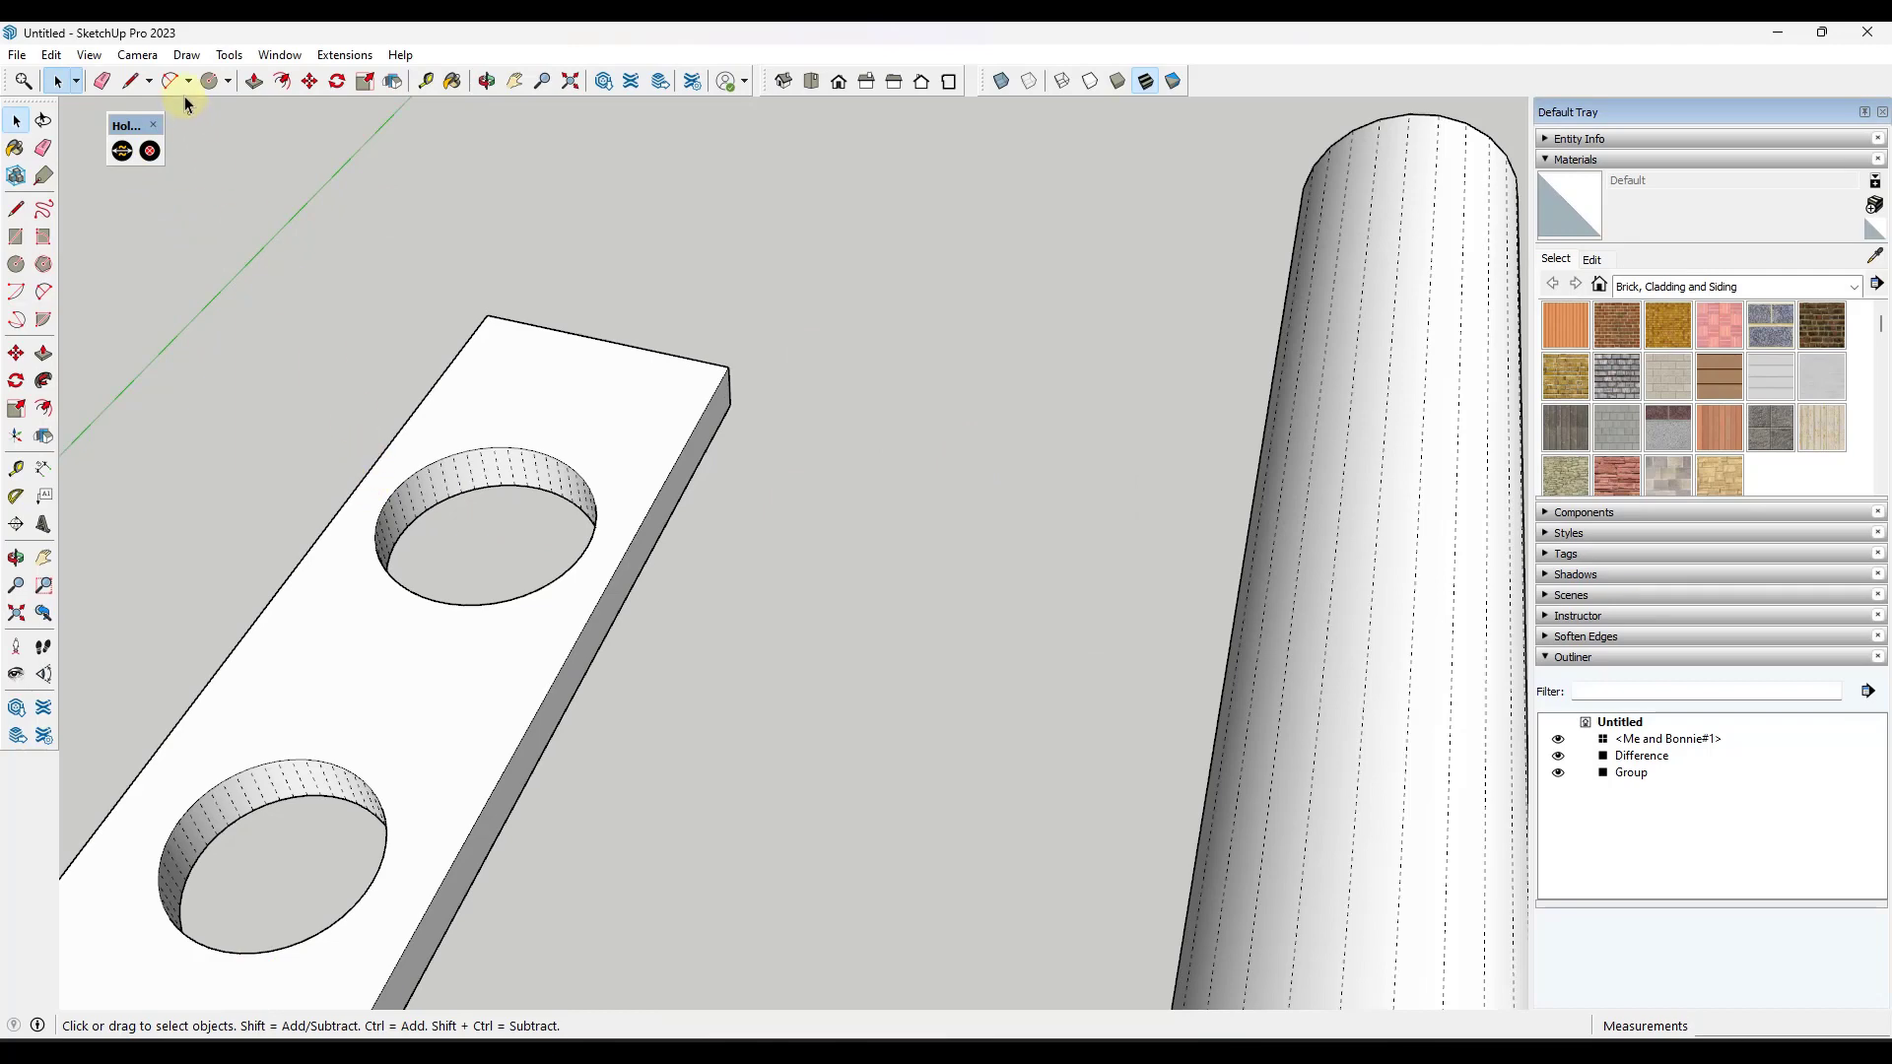
left_click(51, 54)
mouse_move(89, 54)
left_click(118, 127)
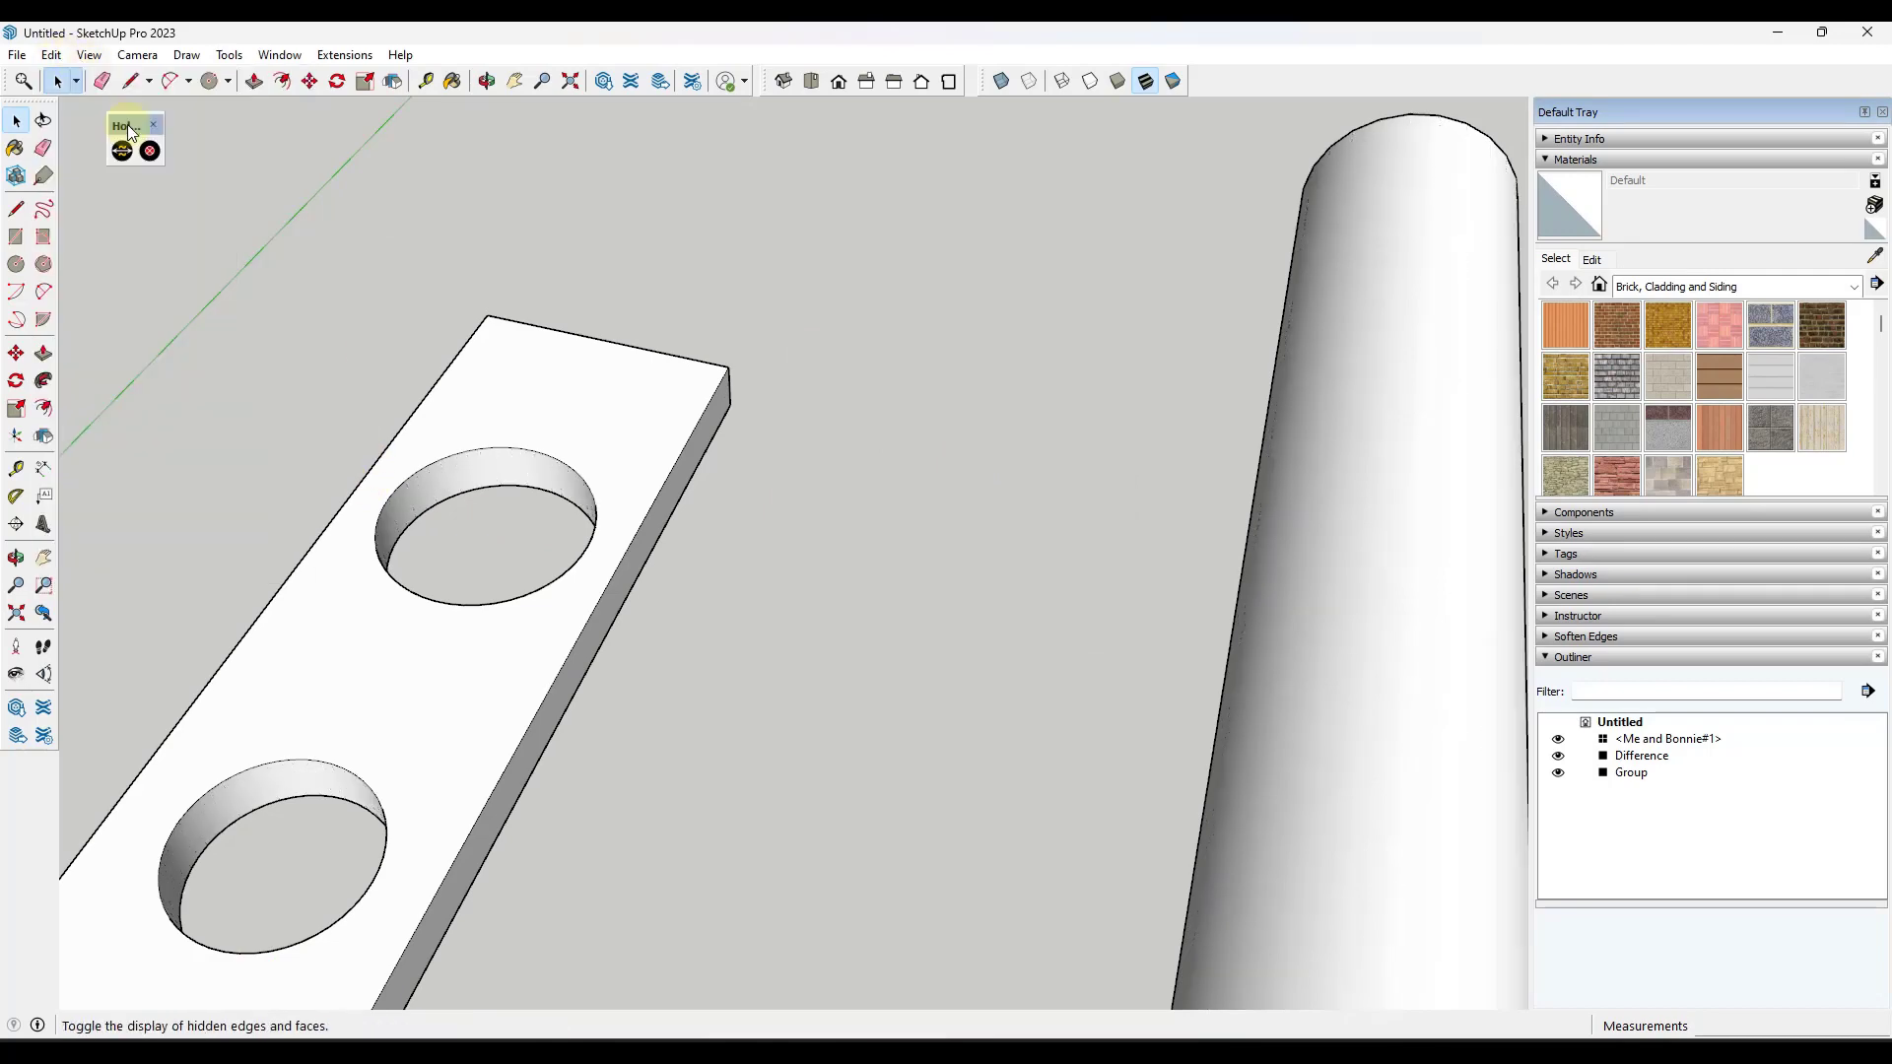
Orbit to the bar with rows of holes and select it.
scroll(156, 339, "down", 6)
scroll(847, 776, "up", 4)
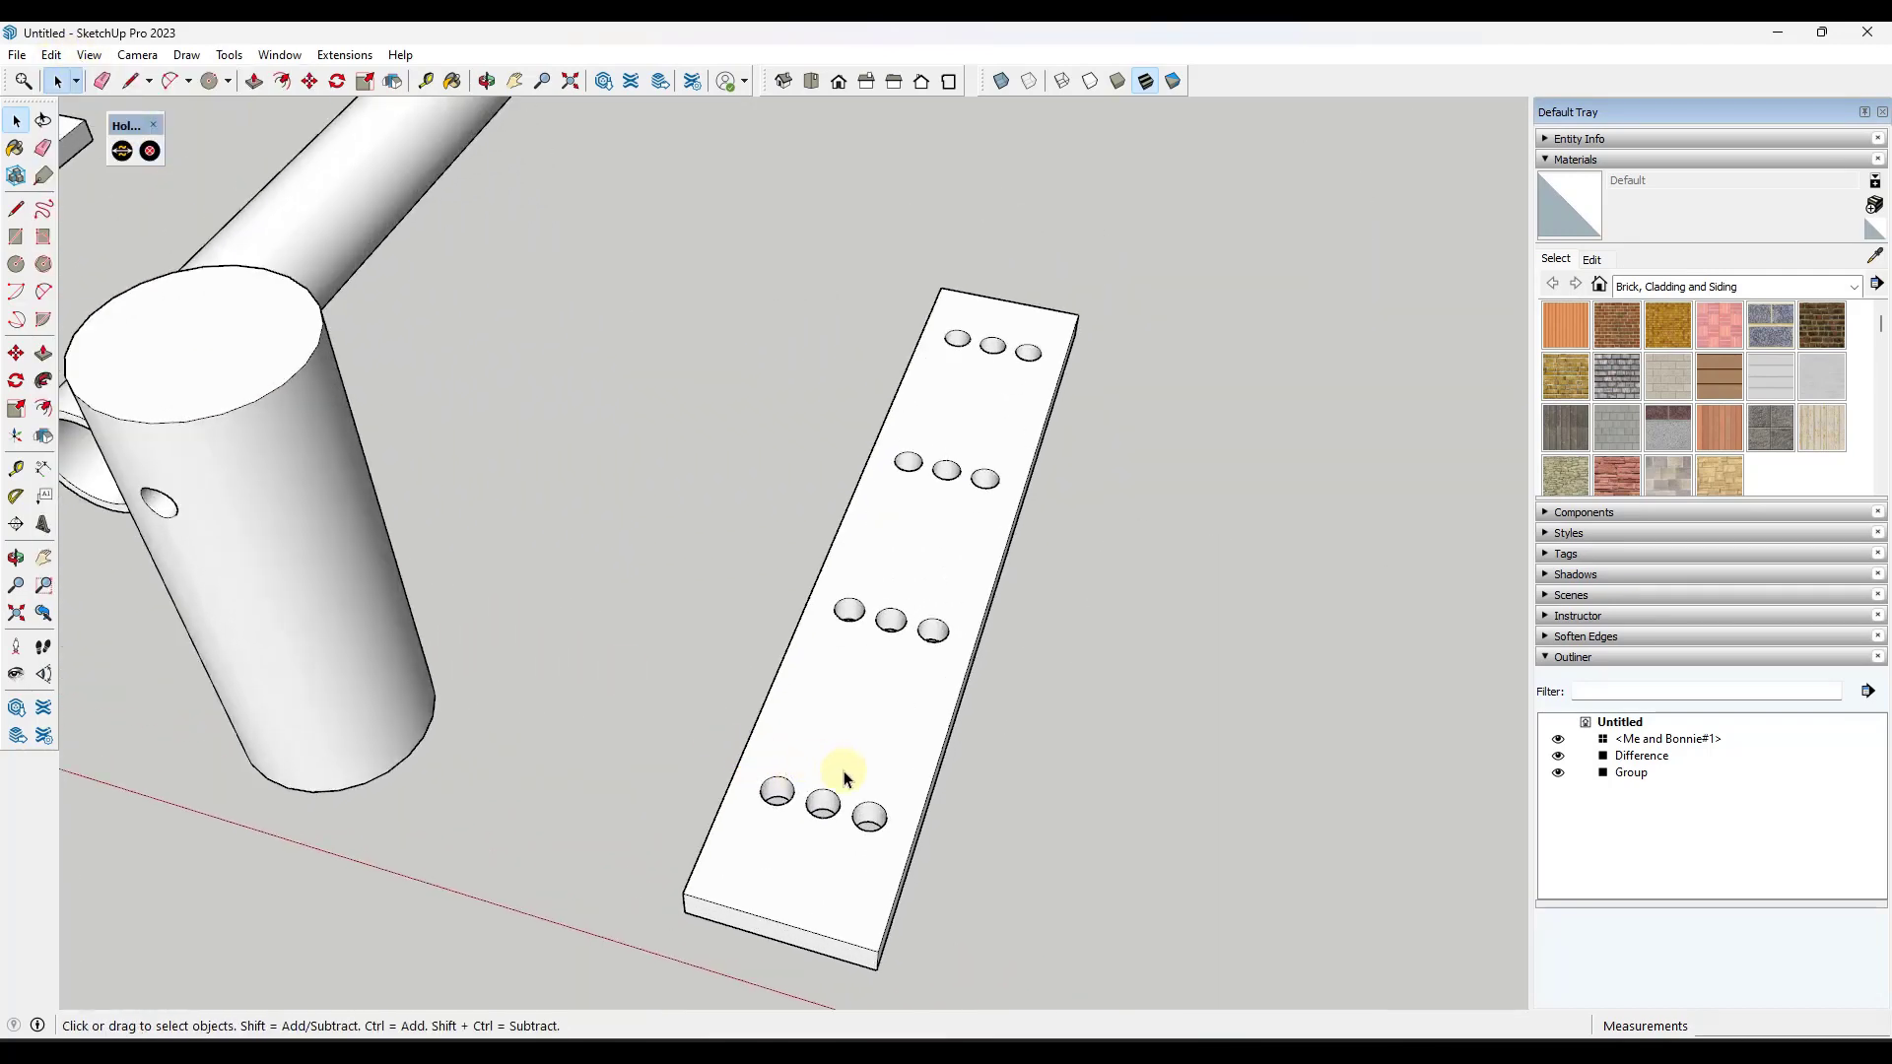
middle_click_drag(848, 777, 896, 677)
left_click(896, 676)
scroll(862, 601, "up", 3)
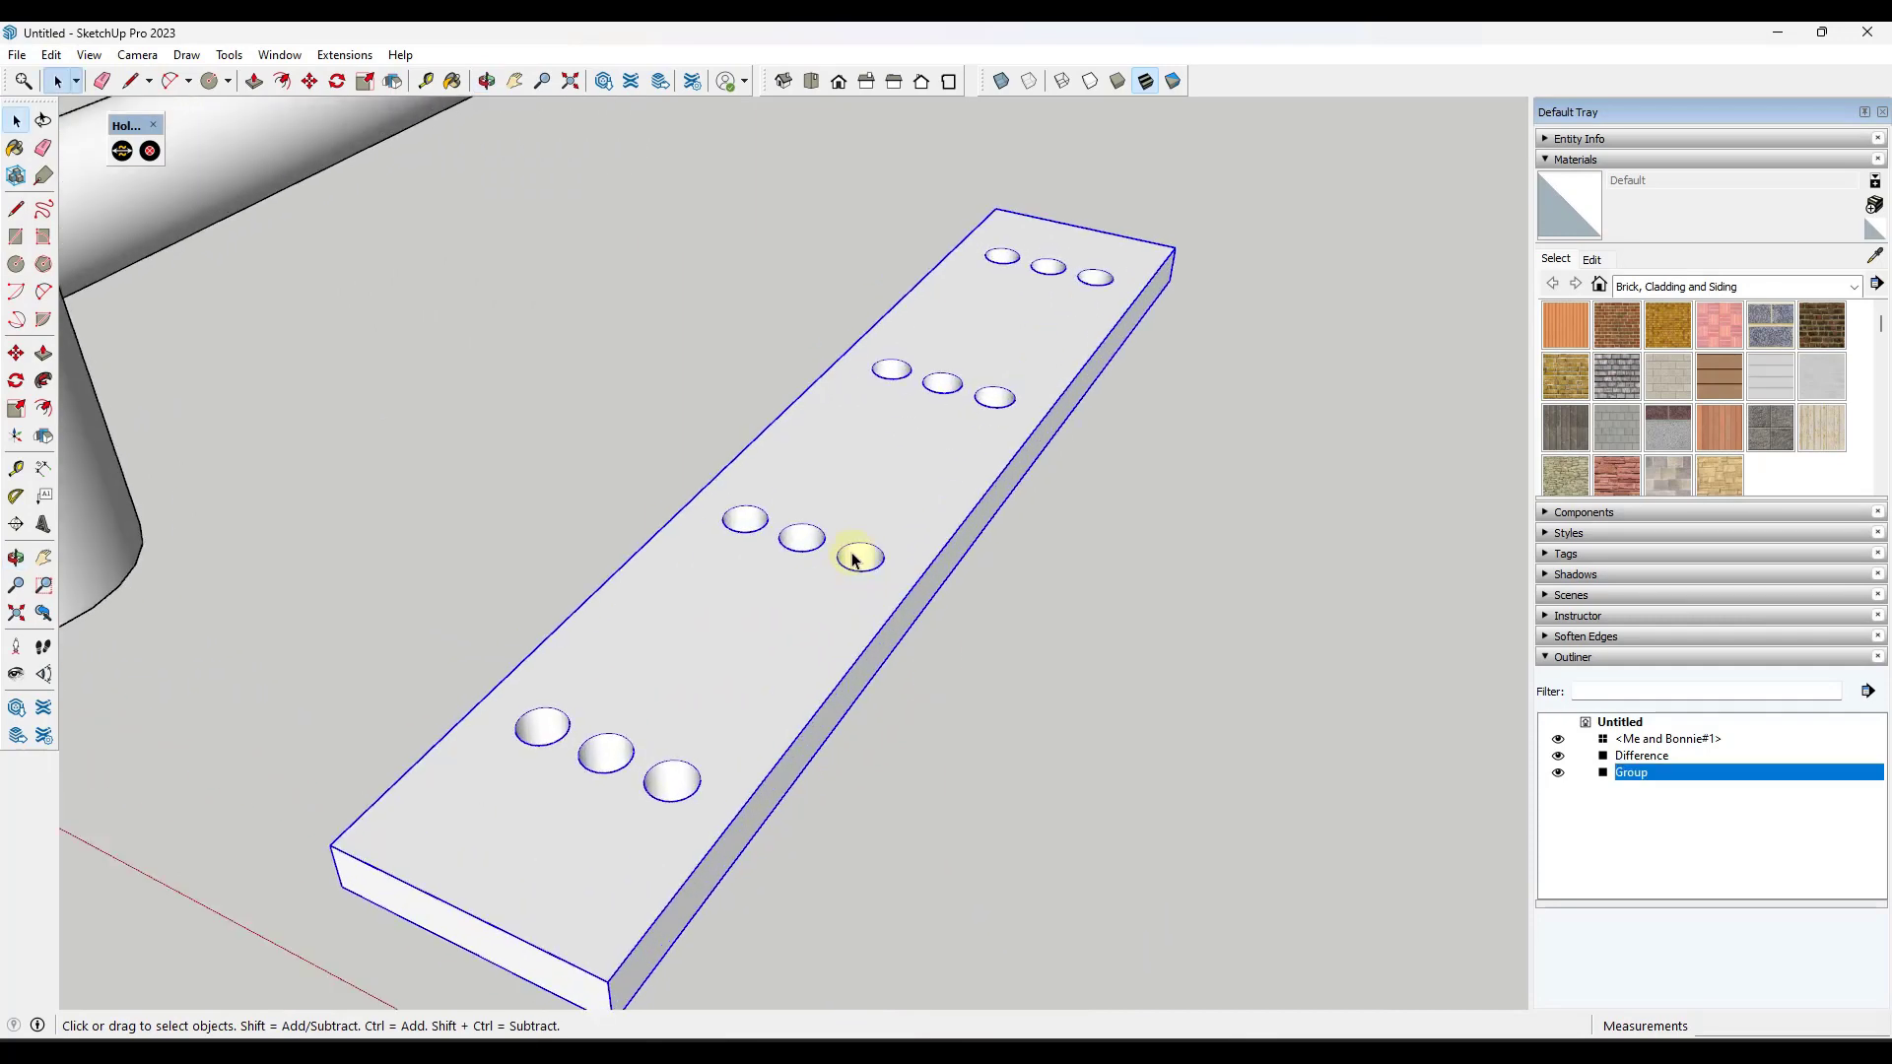
middle_click_drag(854, 558, 774, 548)
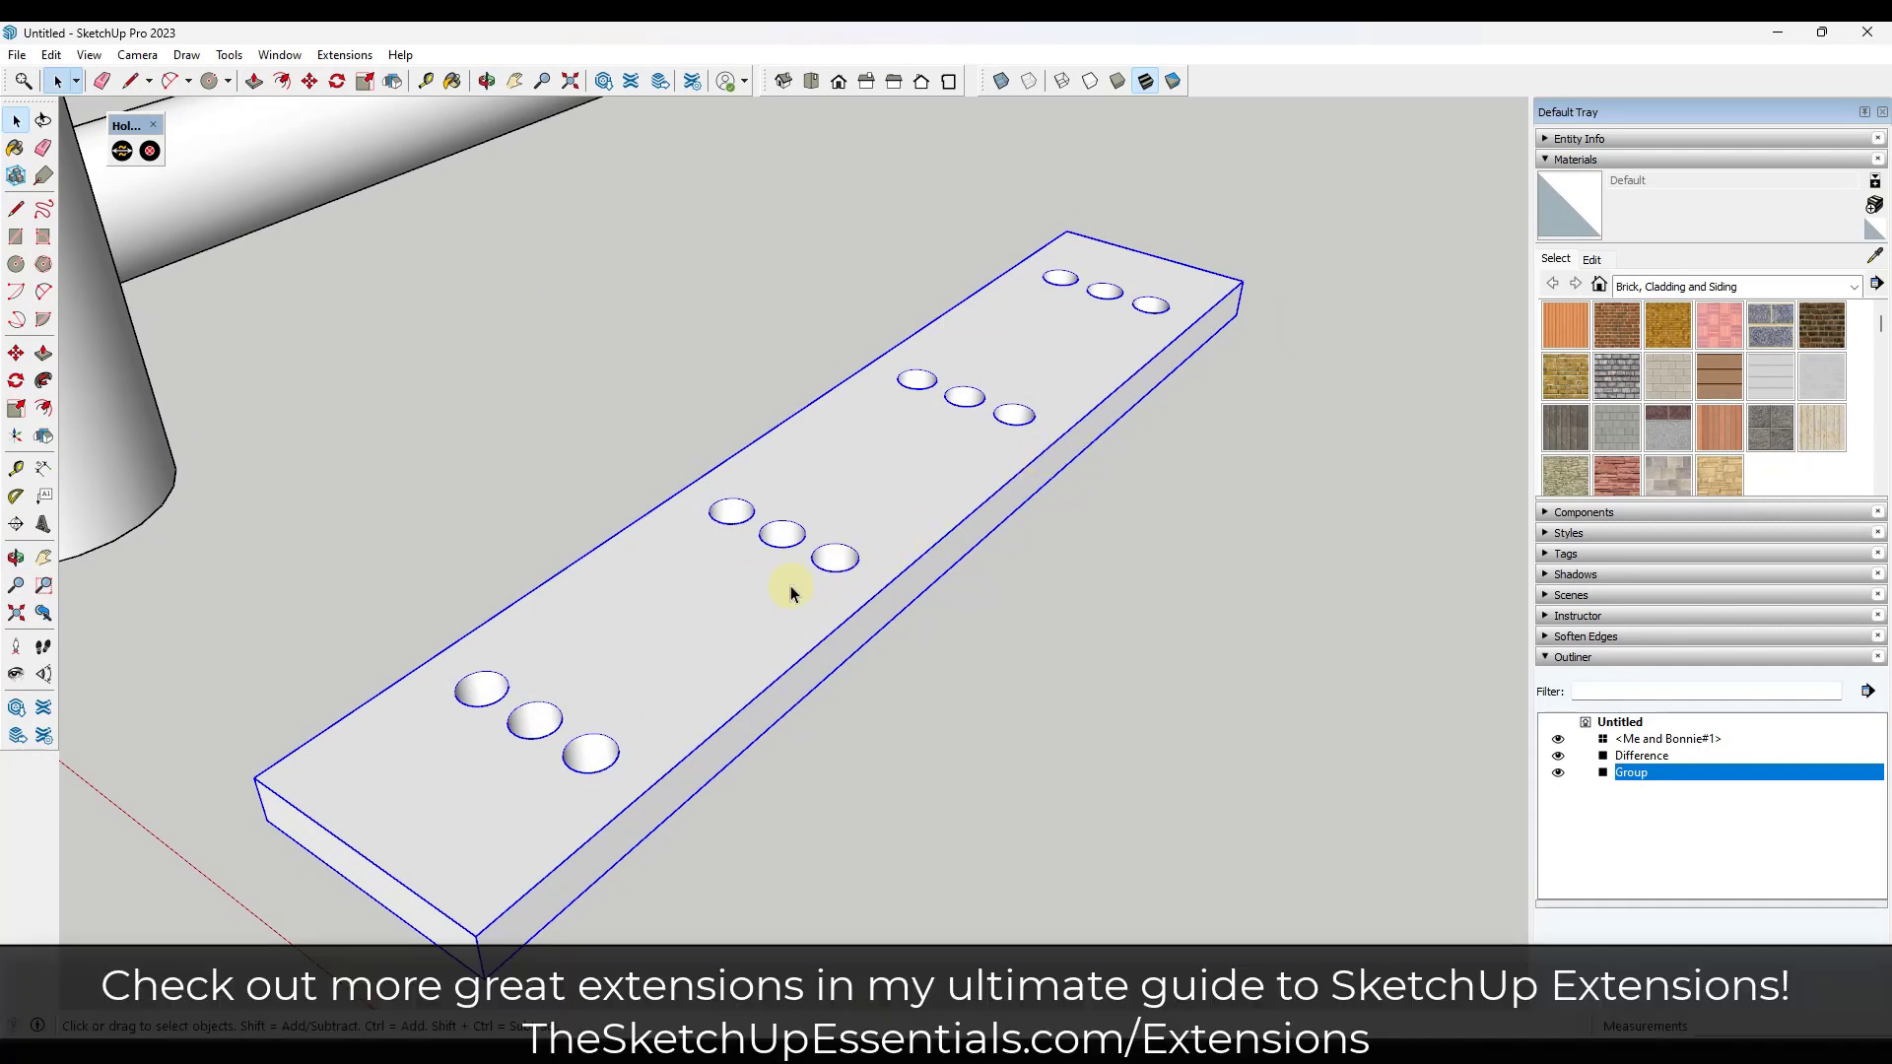
Inside the plank group, delete the floors of the three near-end holes, then reselect the plank.
double_click(497, 711)
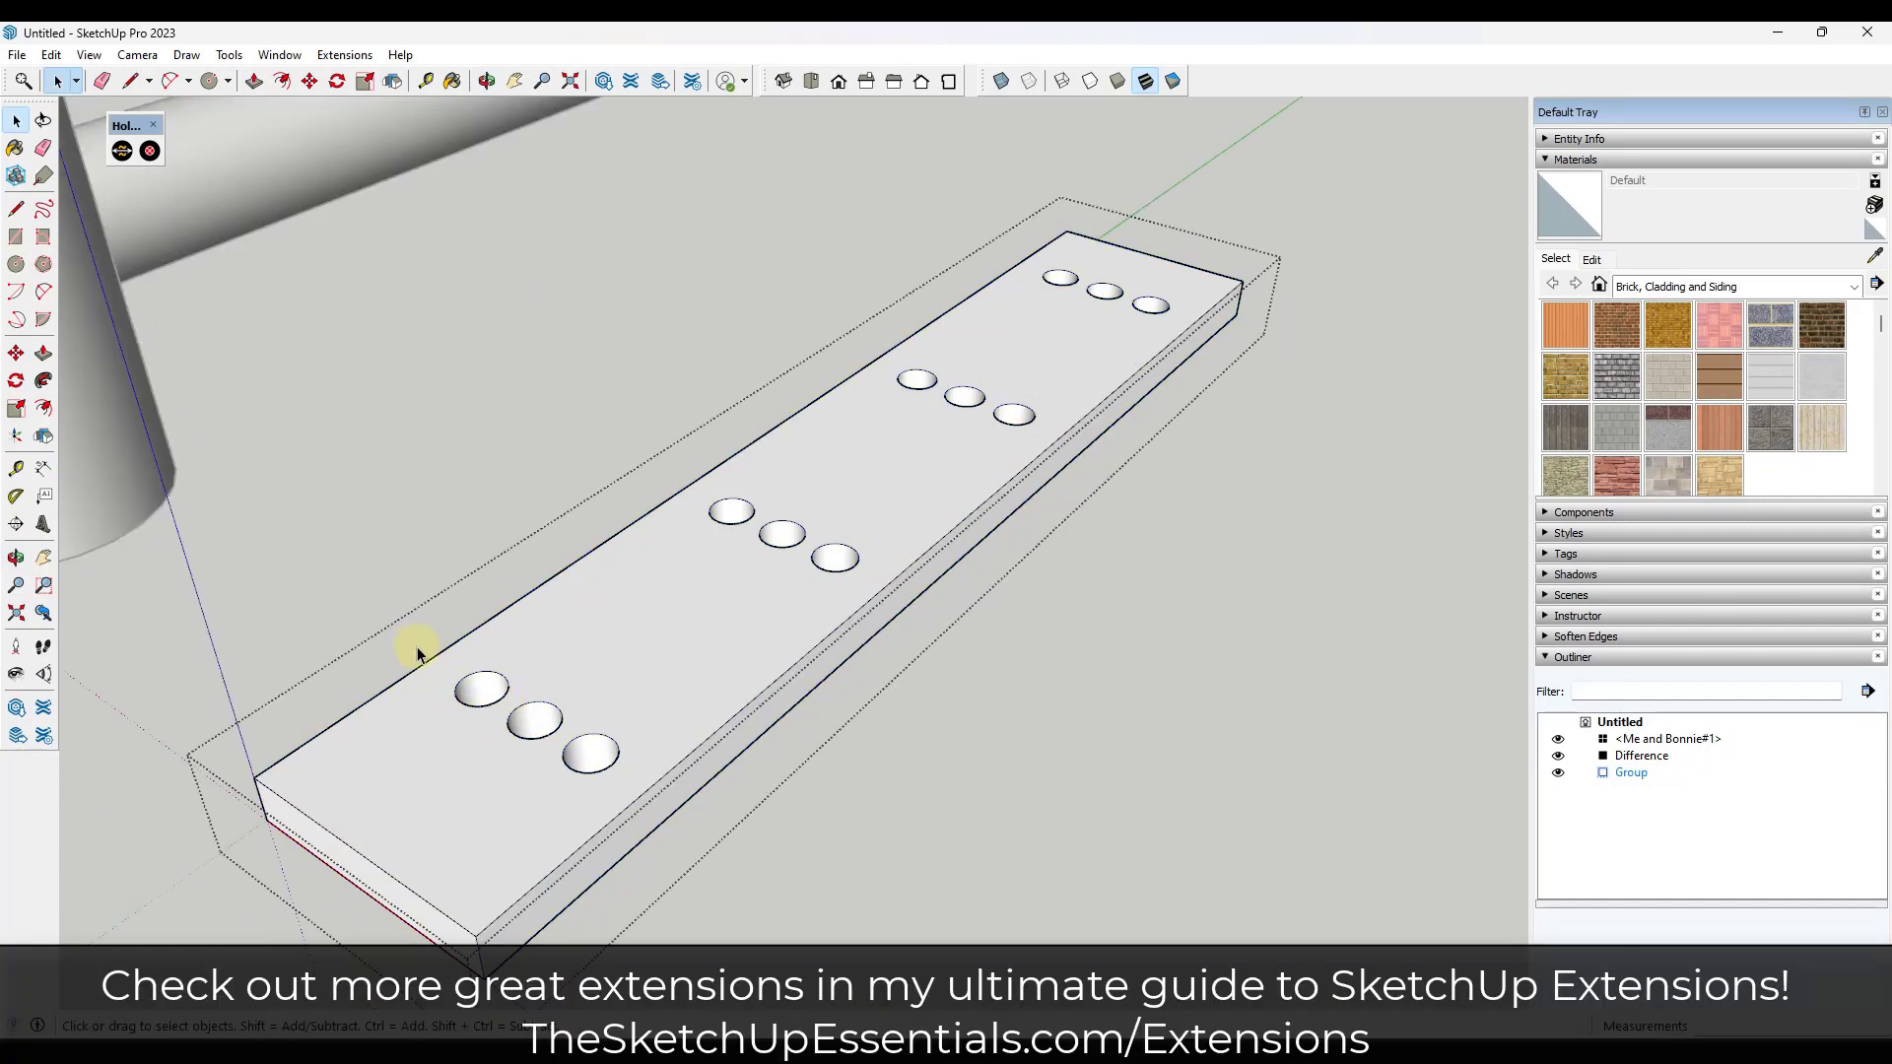
left_click(470, 684)
left_click(591, 754, "shift")
left_click(535, 735, "shift")
key("Delete")
left_click(912, 812)
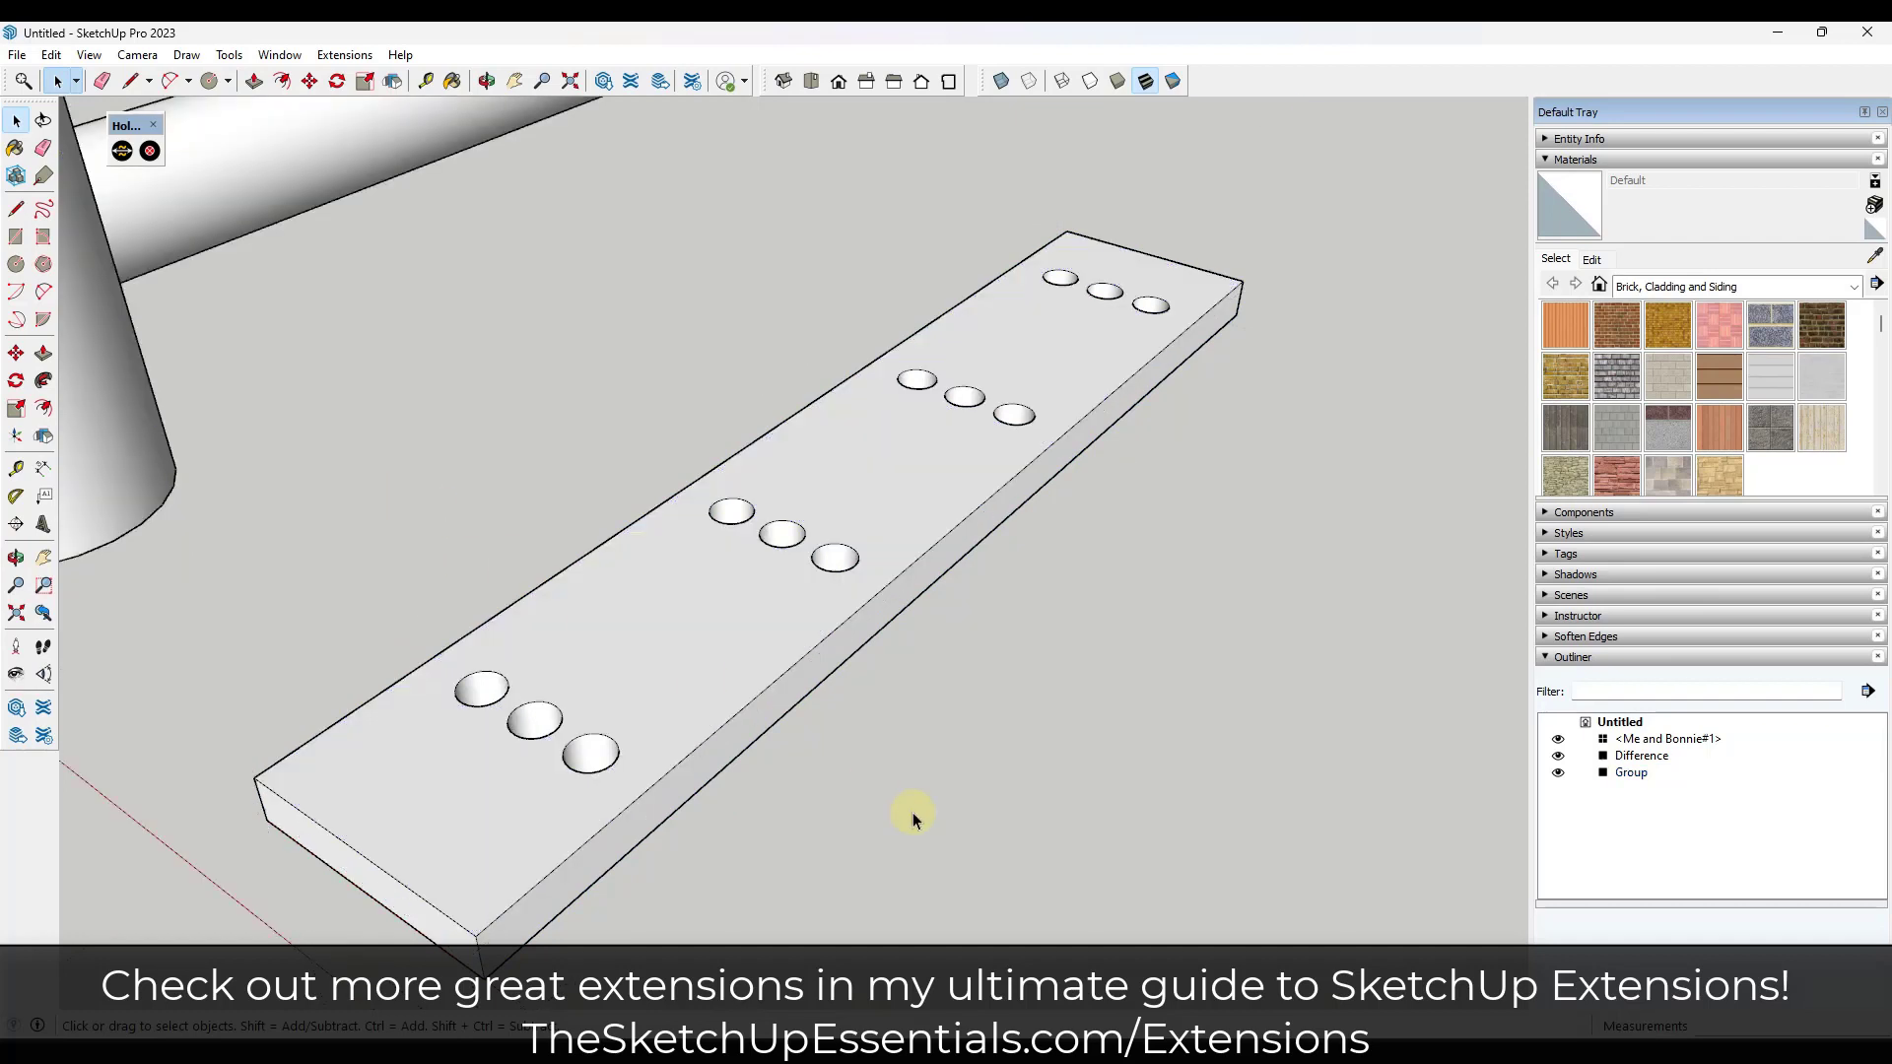
left_click(931, 533)
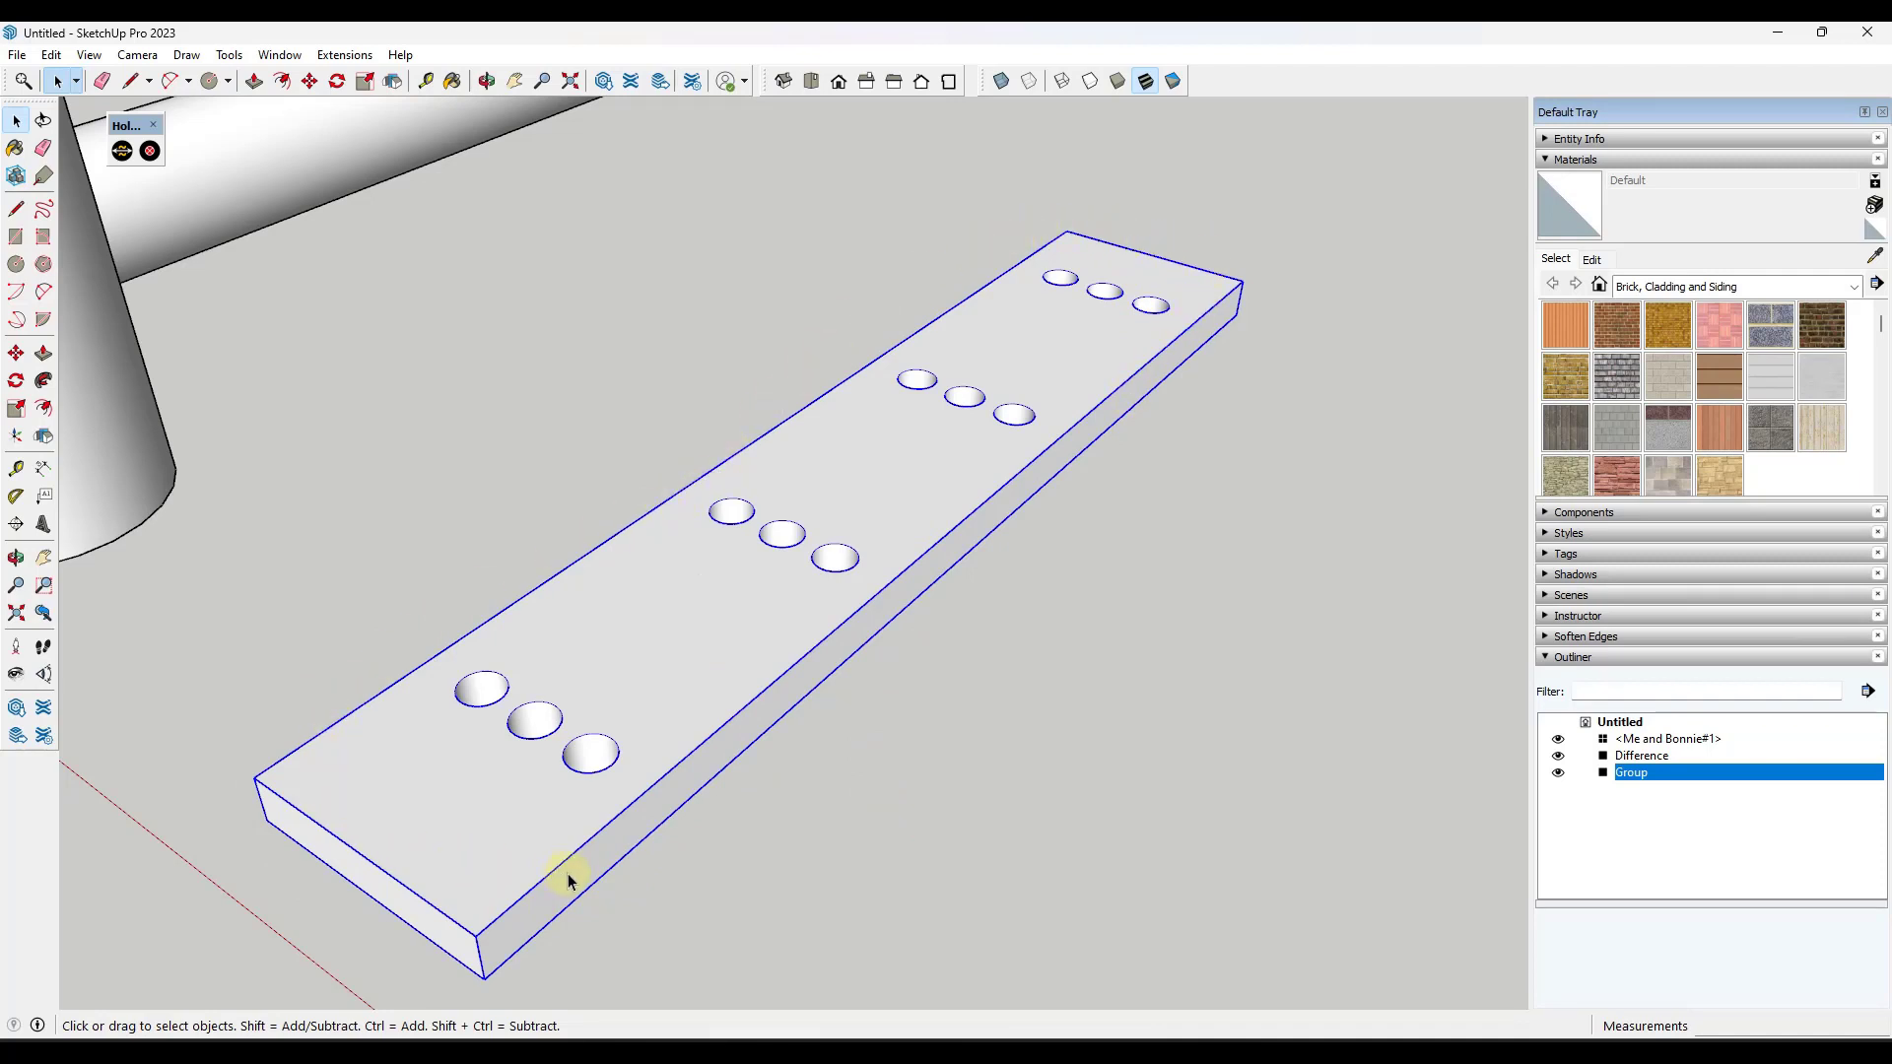
Shrink the plank's 12 holes by entering radius 1 in the Circular Holes dialog.
left_click(120, 151)
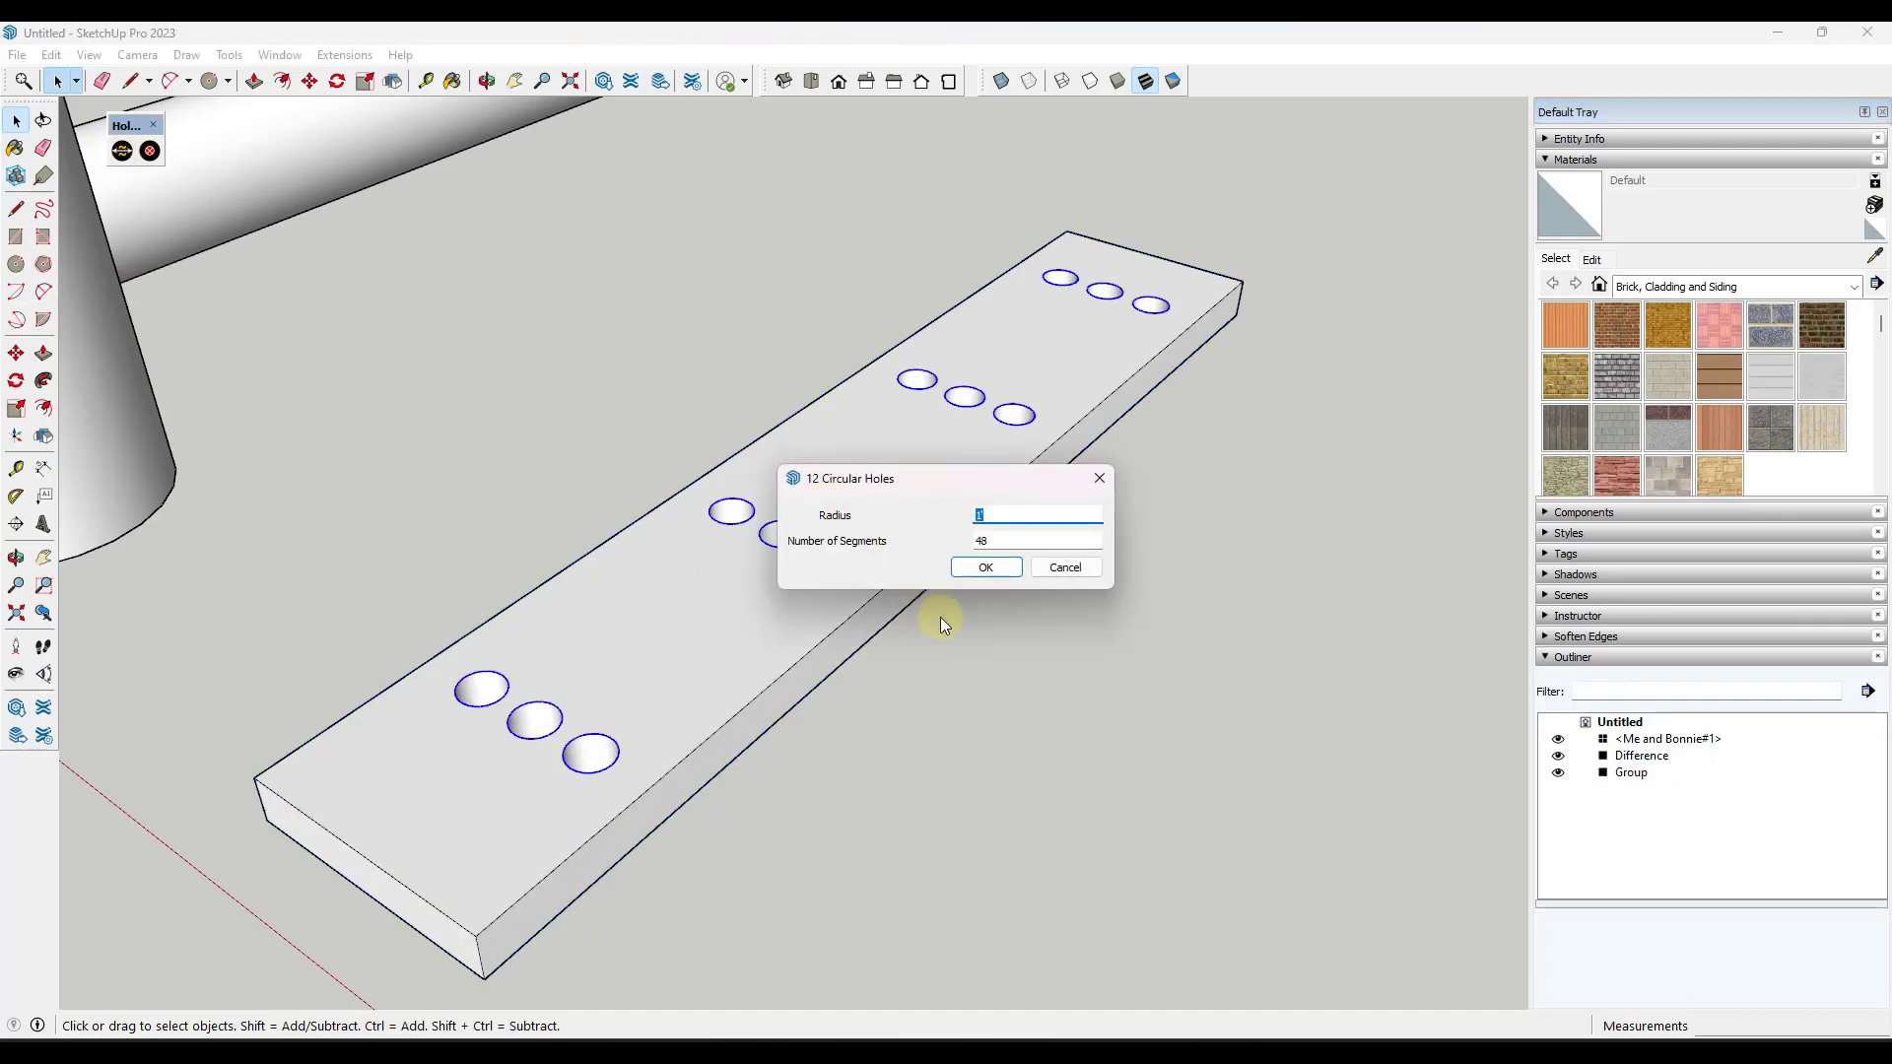
type("1")
left_click(985, 569)
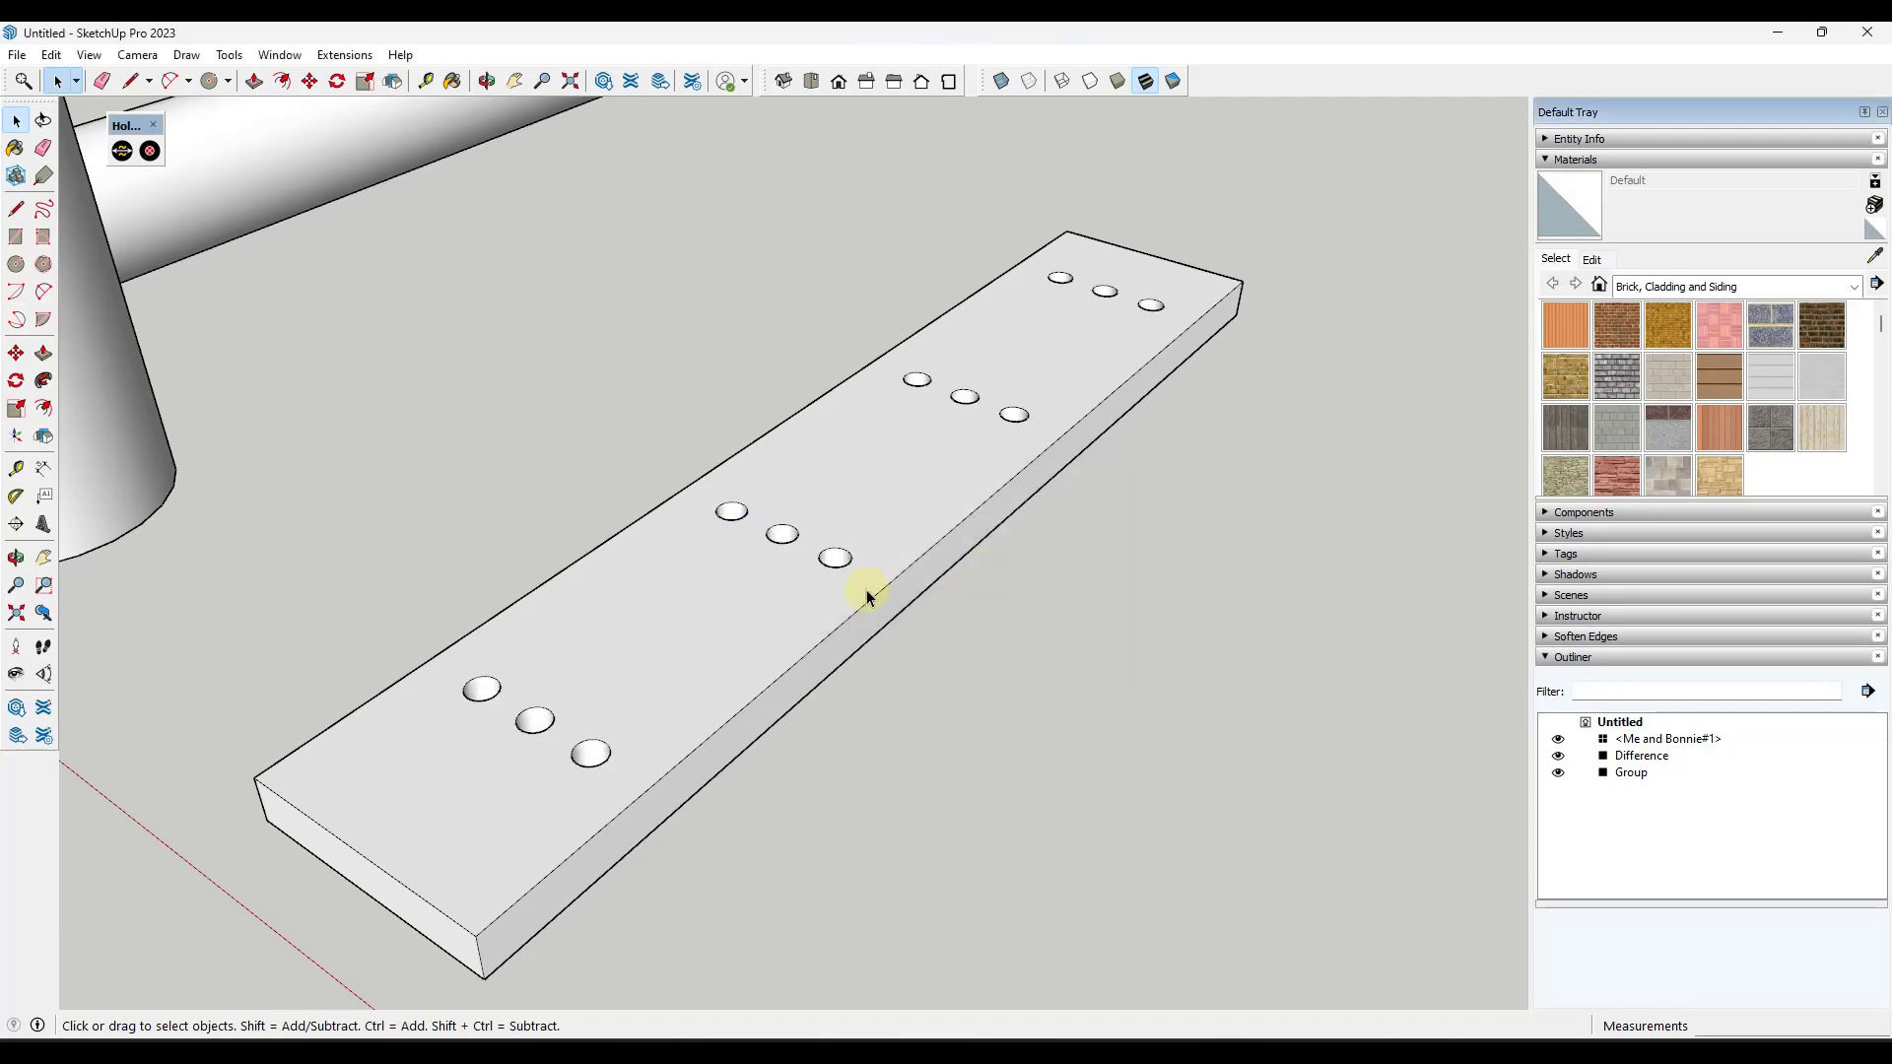
mouse_move(723, 596)
middle_mouse_down()
mouse_move(697, 844)
mouse_move(741, 572)
middle_mouse_up()
Reselect the plank and shrink all its holes again to a smaller uniform radius.
left_click(731, 588)
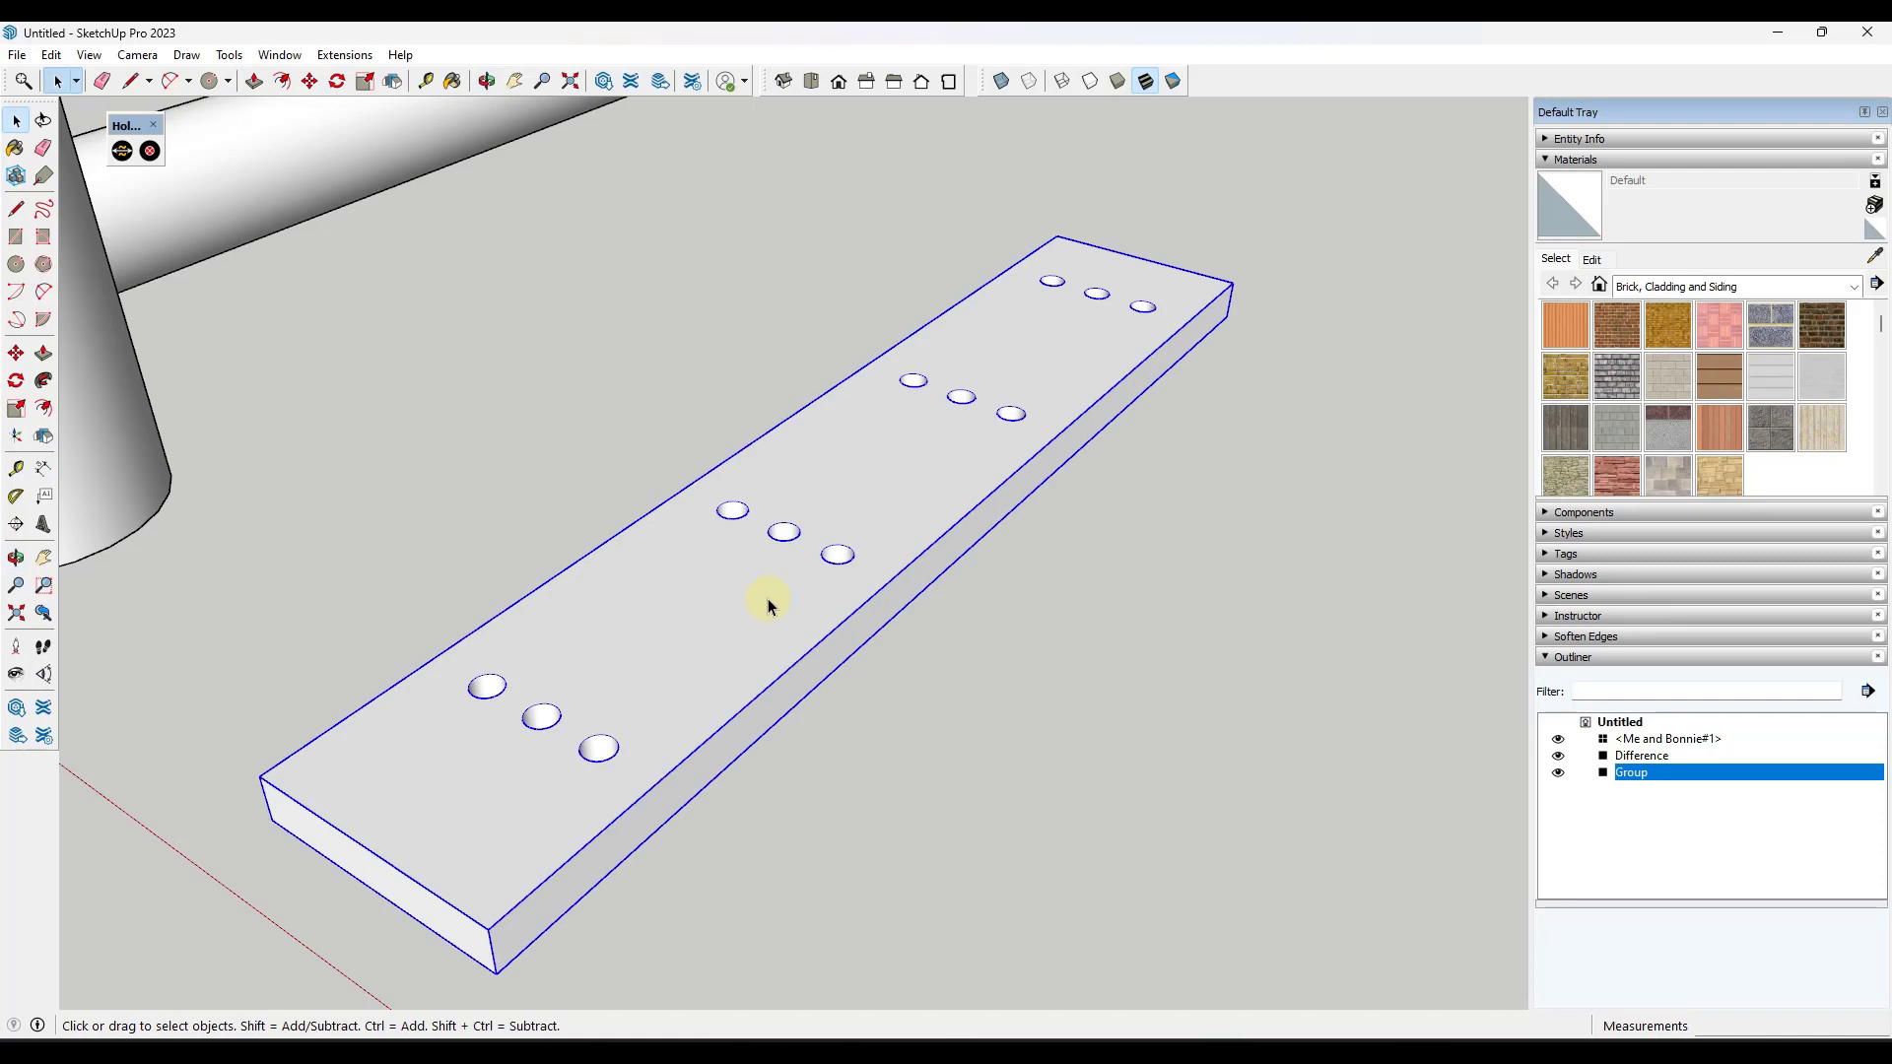
left_click(120, 151)
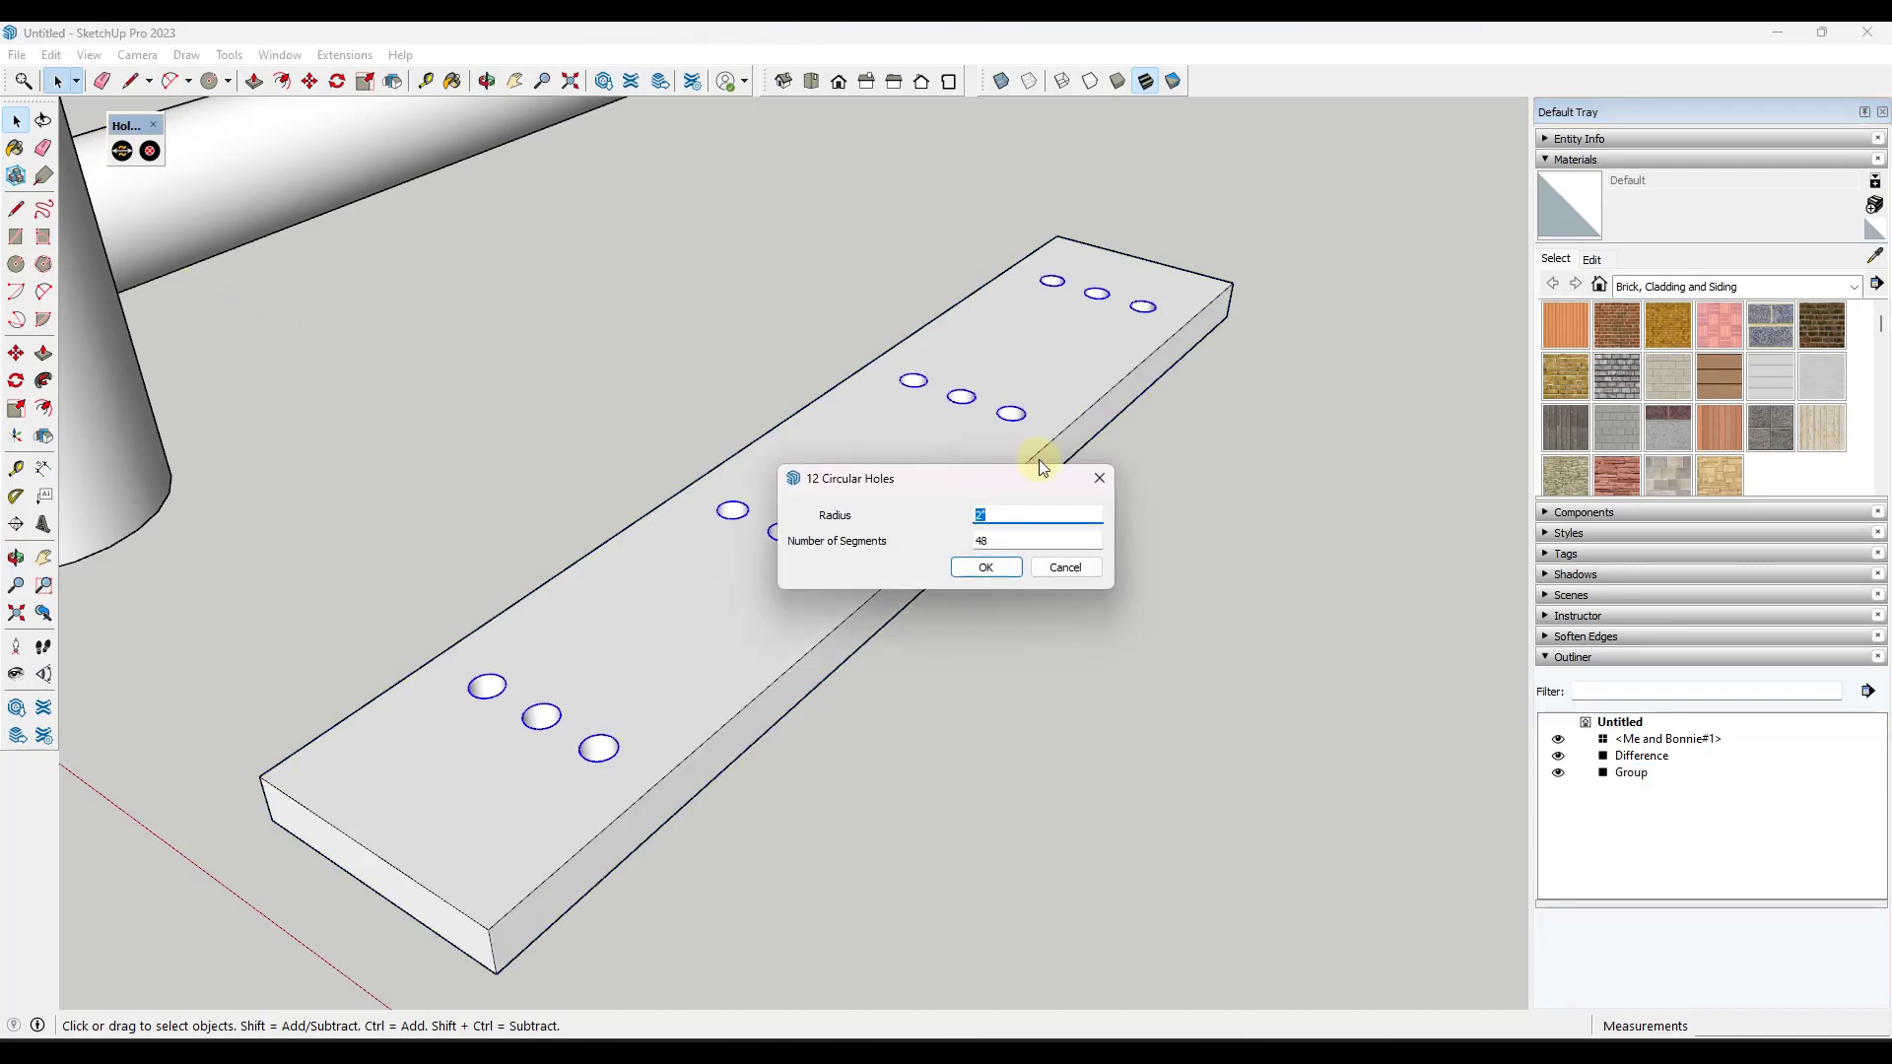
type("1")
key("Return")
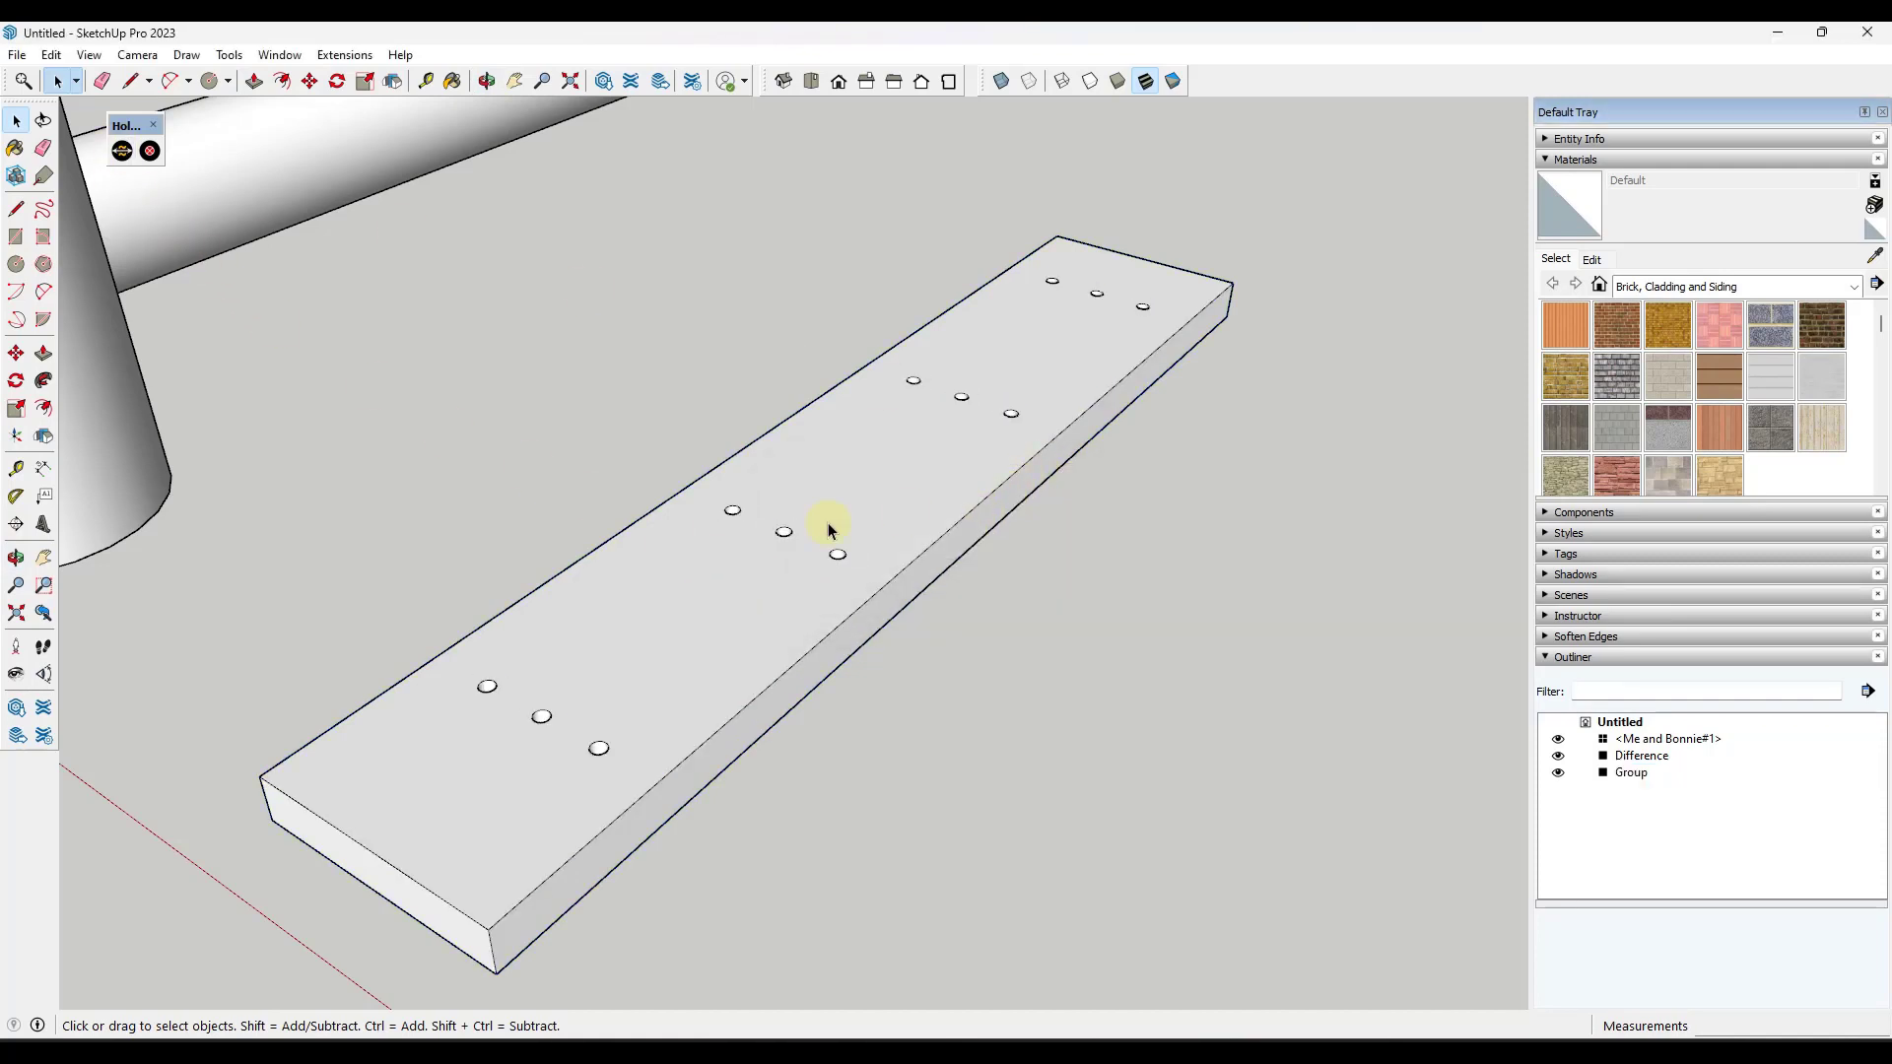
middle_click_drag(806, 529, 710, 688)
scroll(558, 765, "up", 5)
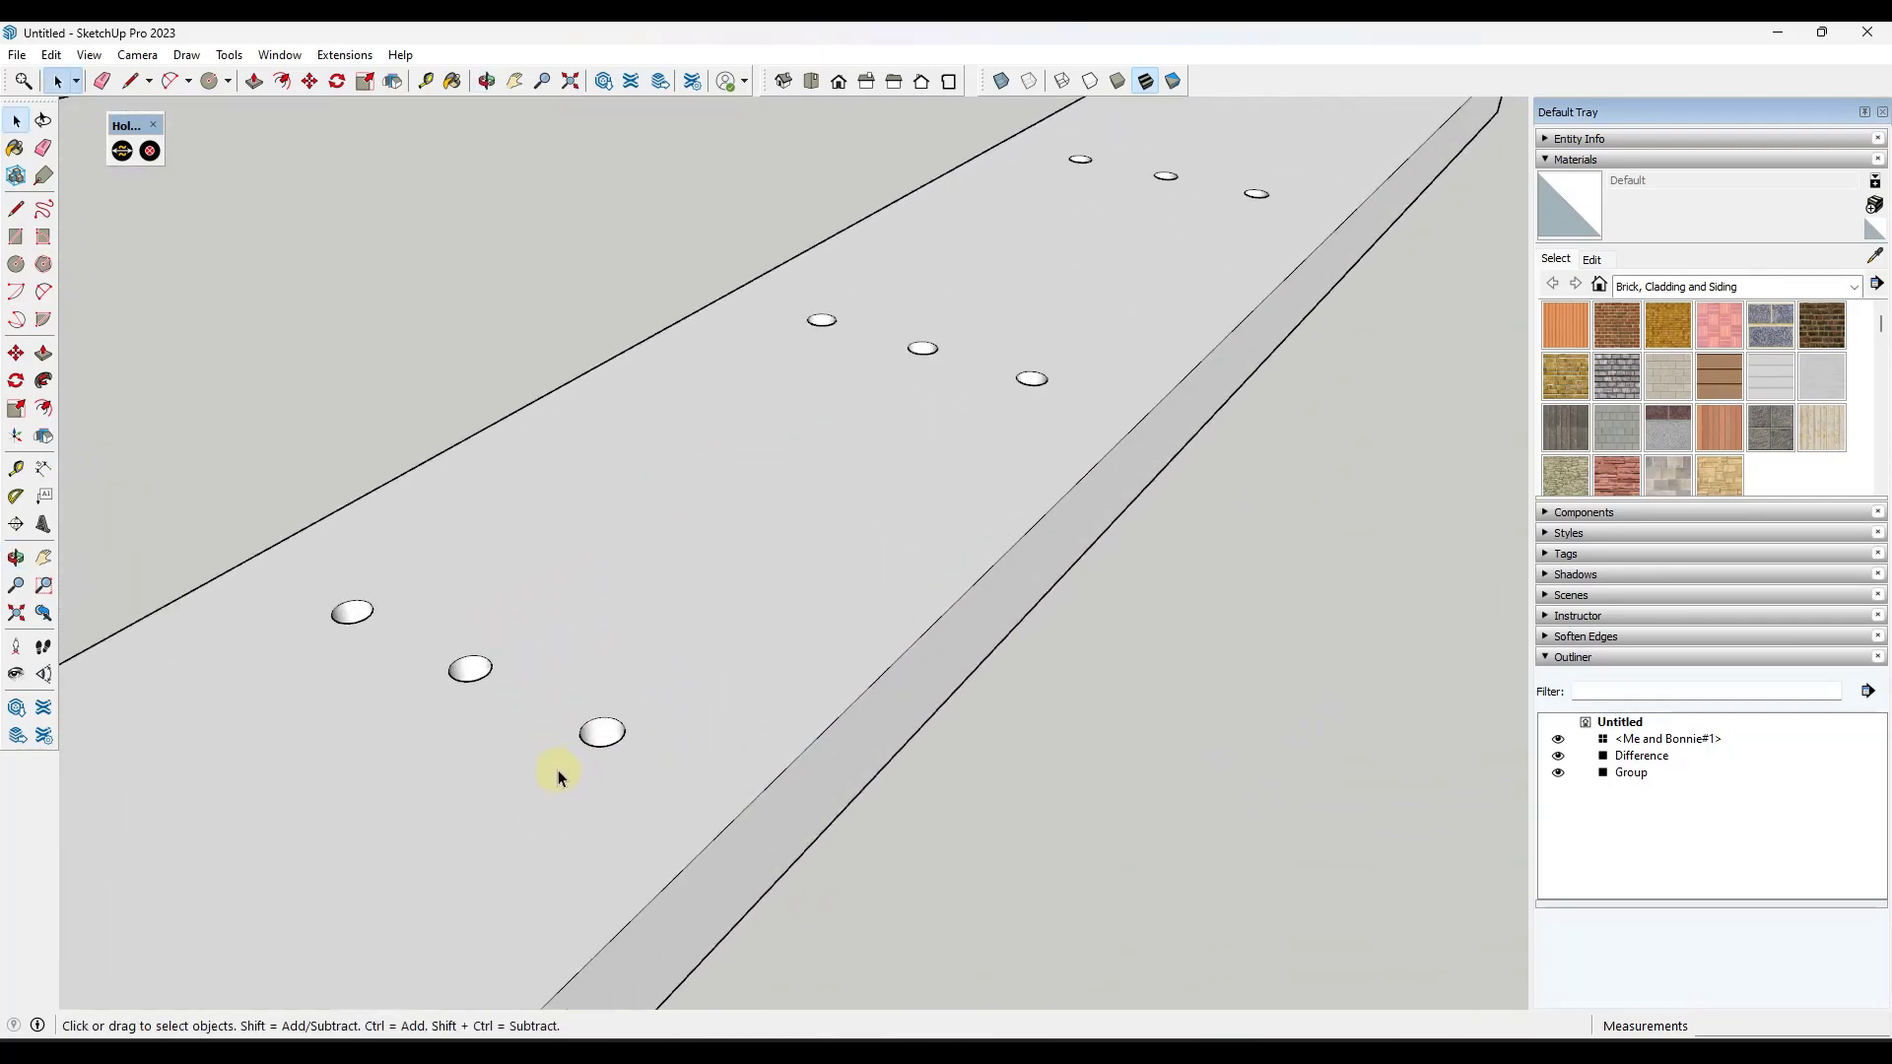
scroll(616, 710, "down", 8)
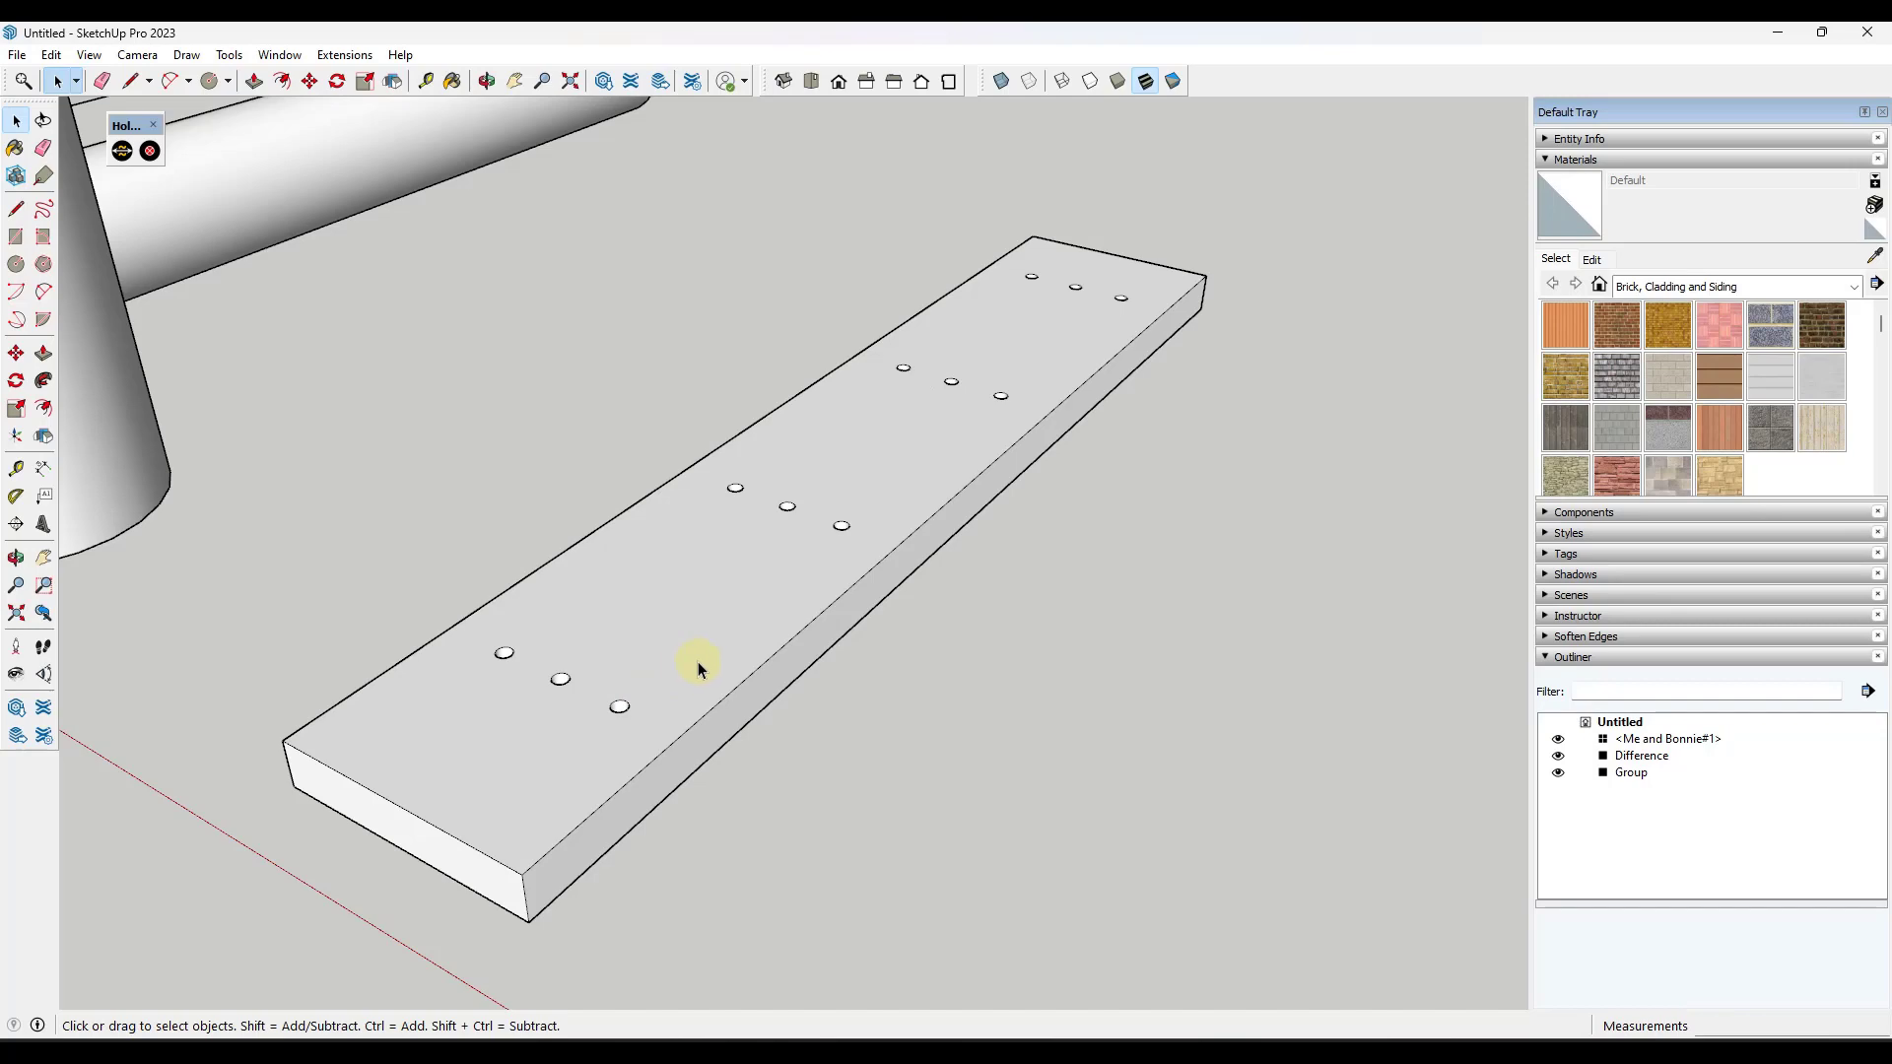
Copy the plank with Move plus Ctrl, placing the duplicate to the right of the original.
left_click(727, 651)
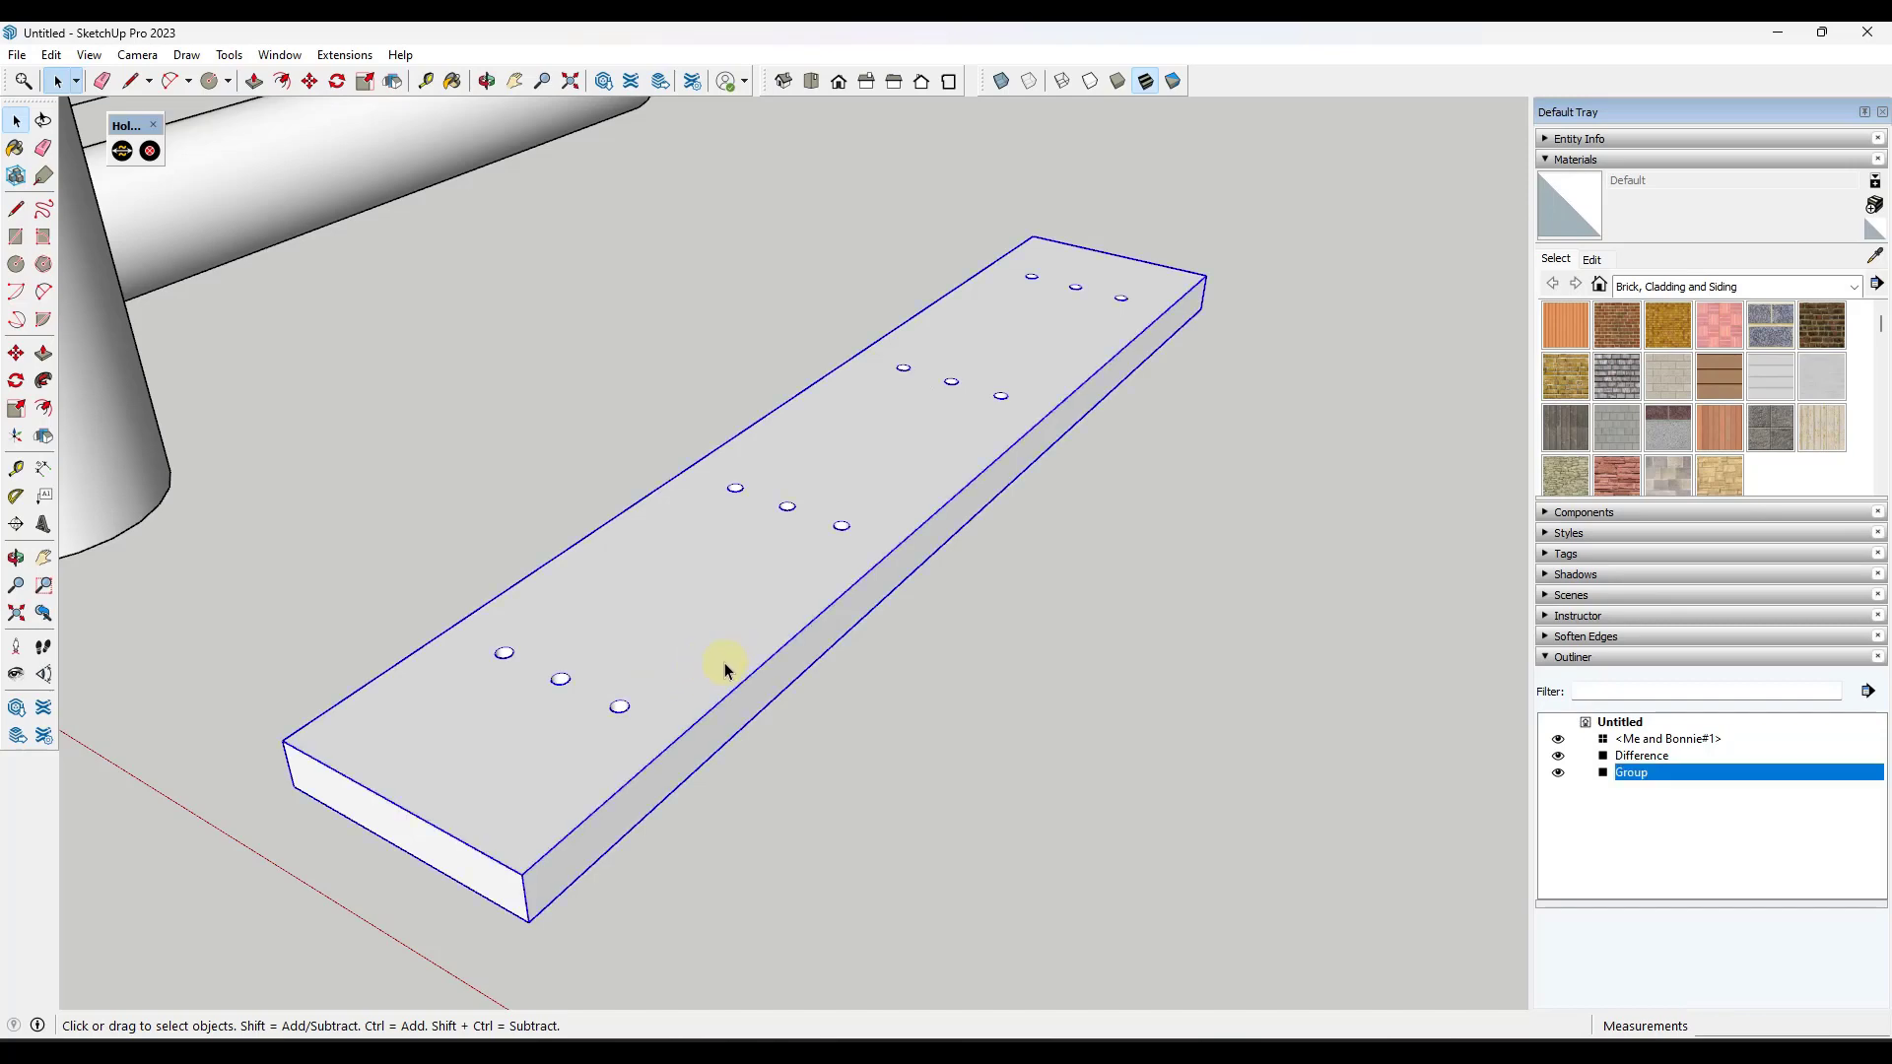
middle_click_drag(554, 803, 655, 739)
scroll(655, 739, "down", 3)
key("m")
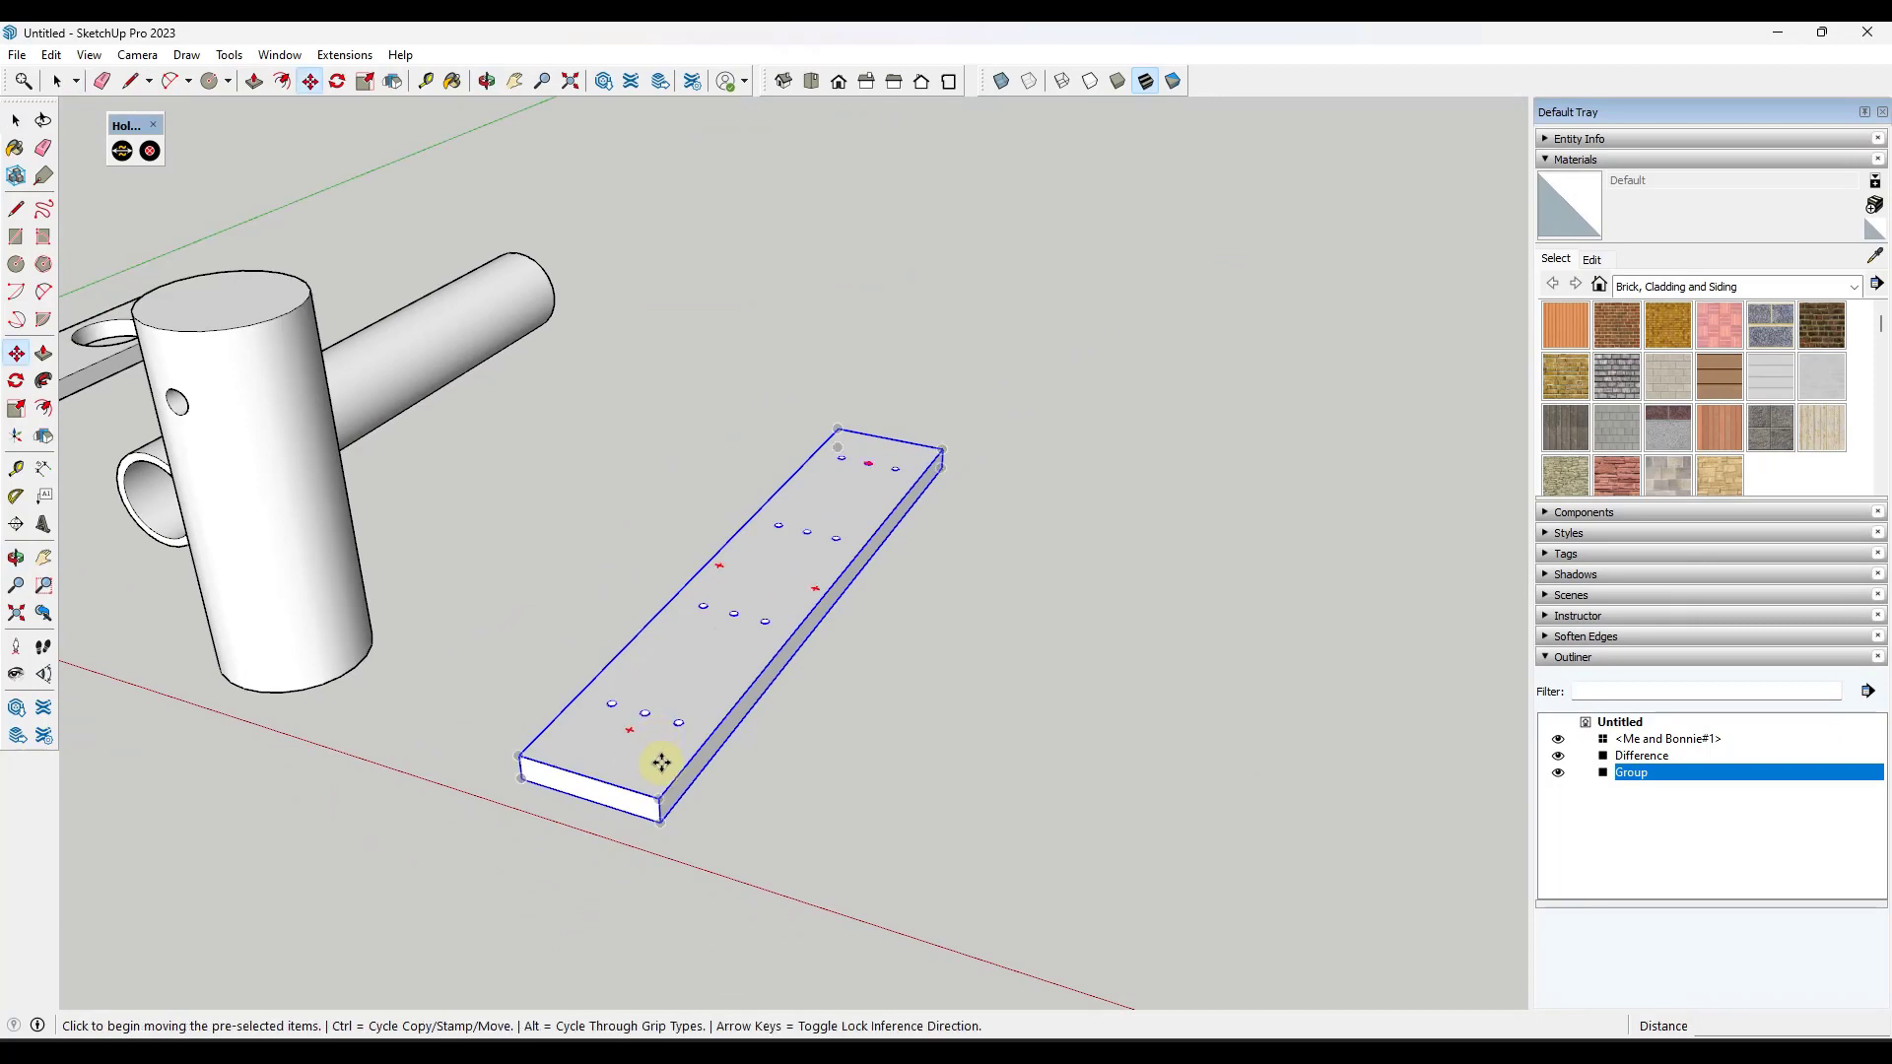
left_click(727, 768)
key("ctrl")
left_click(980, 857)
key("space")
Delete the holes from the right plank with HoleEditor's Delete Holes.
scroll(962, 731, "up", 3)
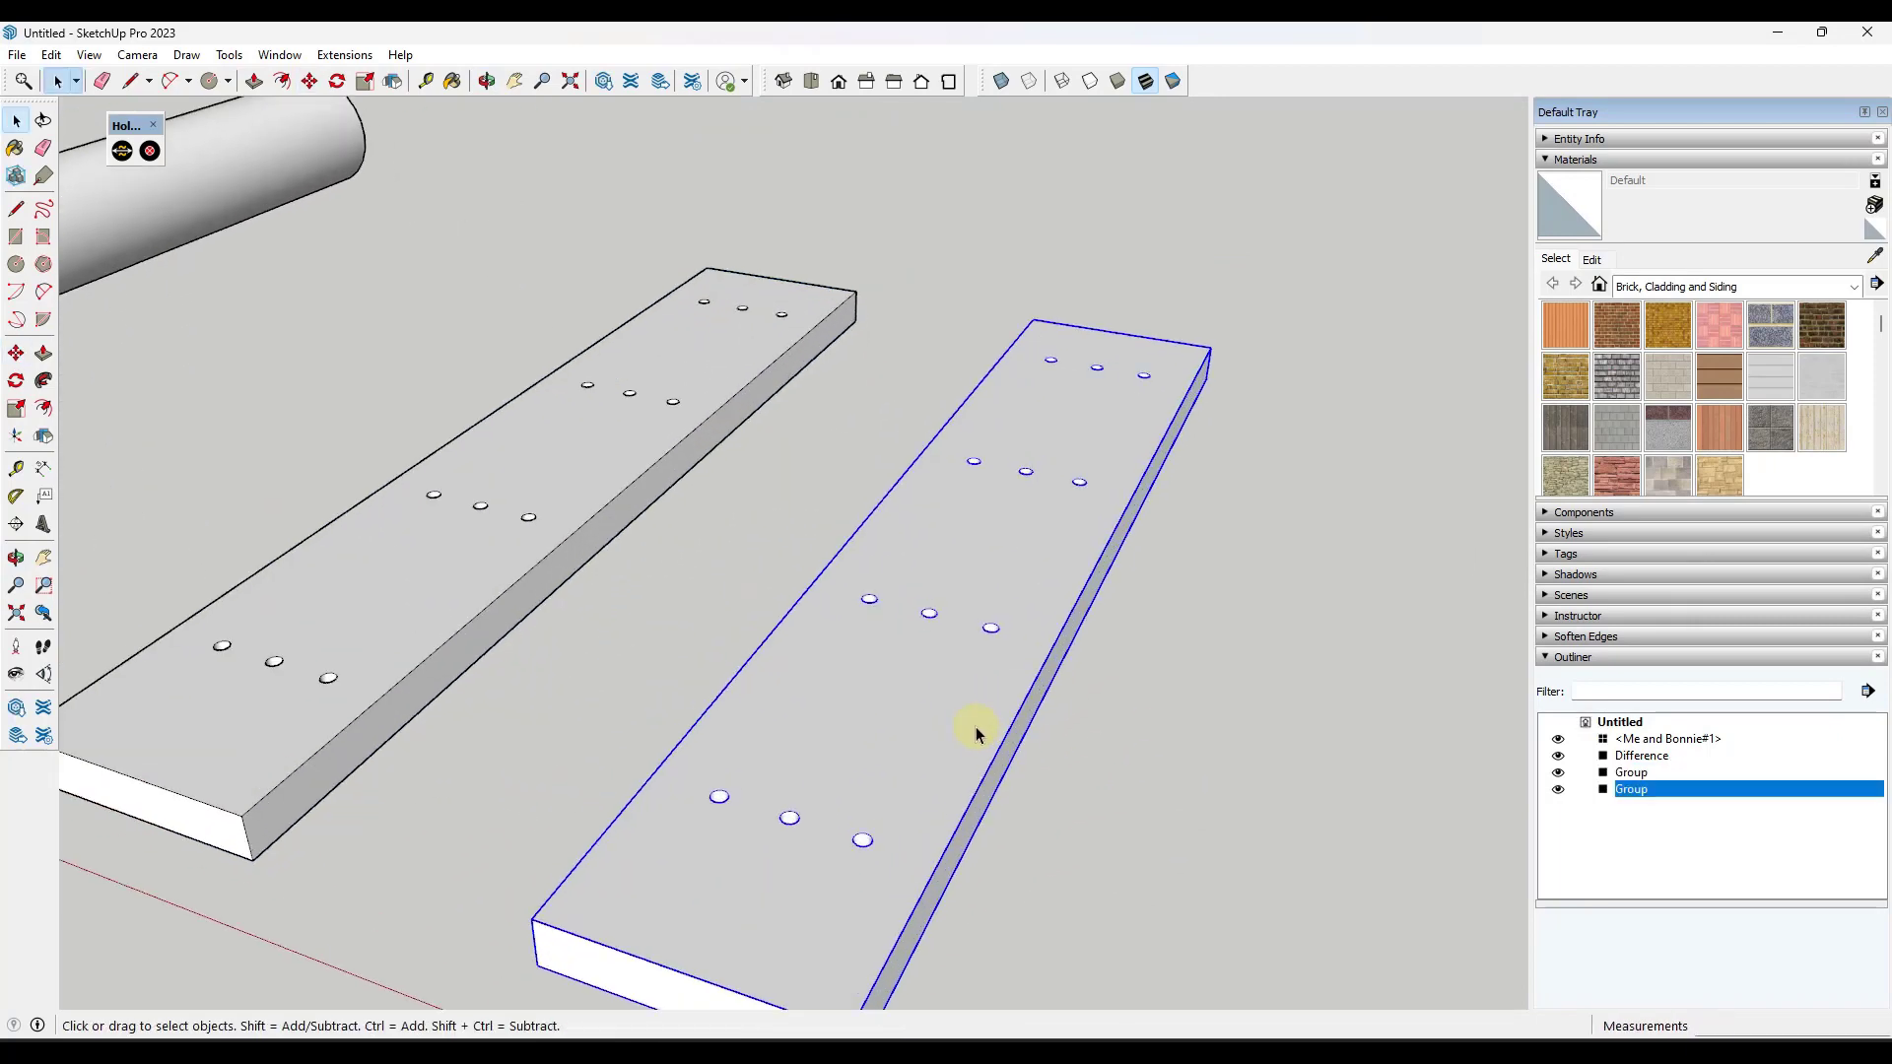
scroll(737, 566, "down", 3)
mouse_move(802, 727)
middle_mouse_down()
mouse_move(785, 815)
mouse_move(783, 718)
middle_mouse_up()
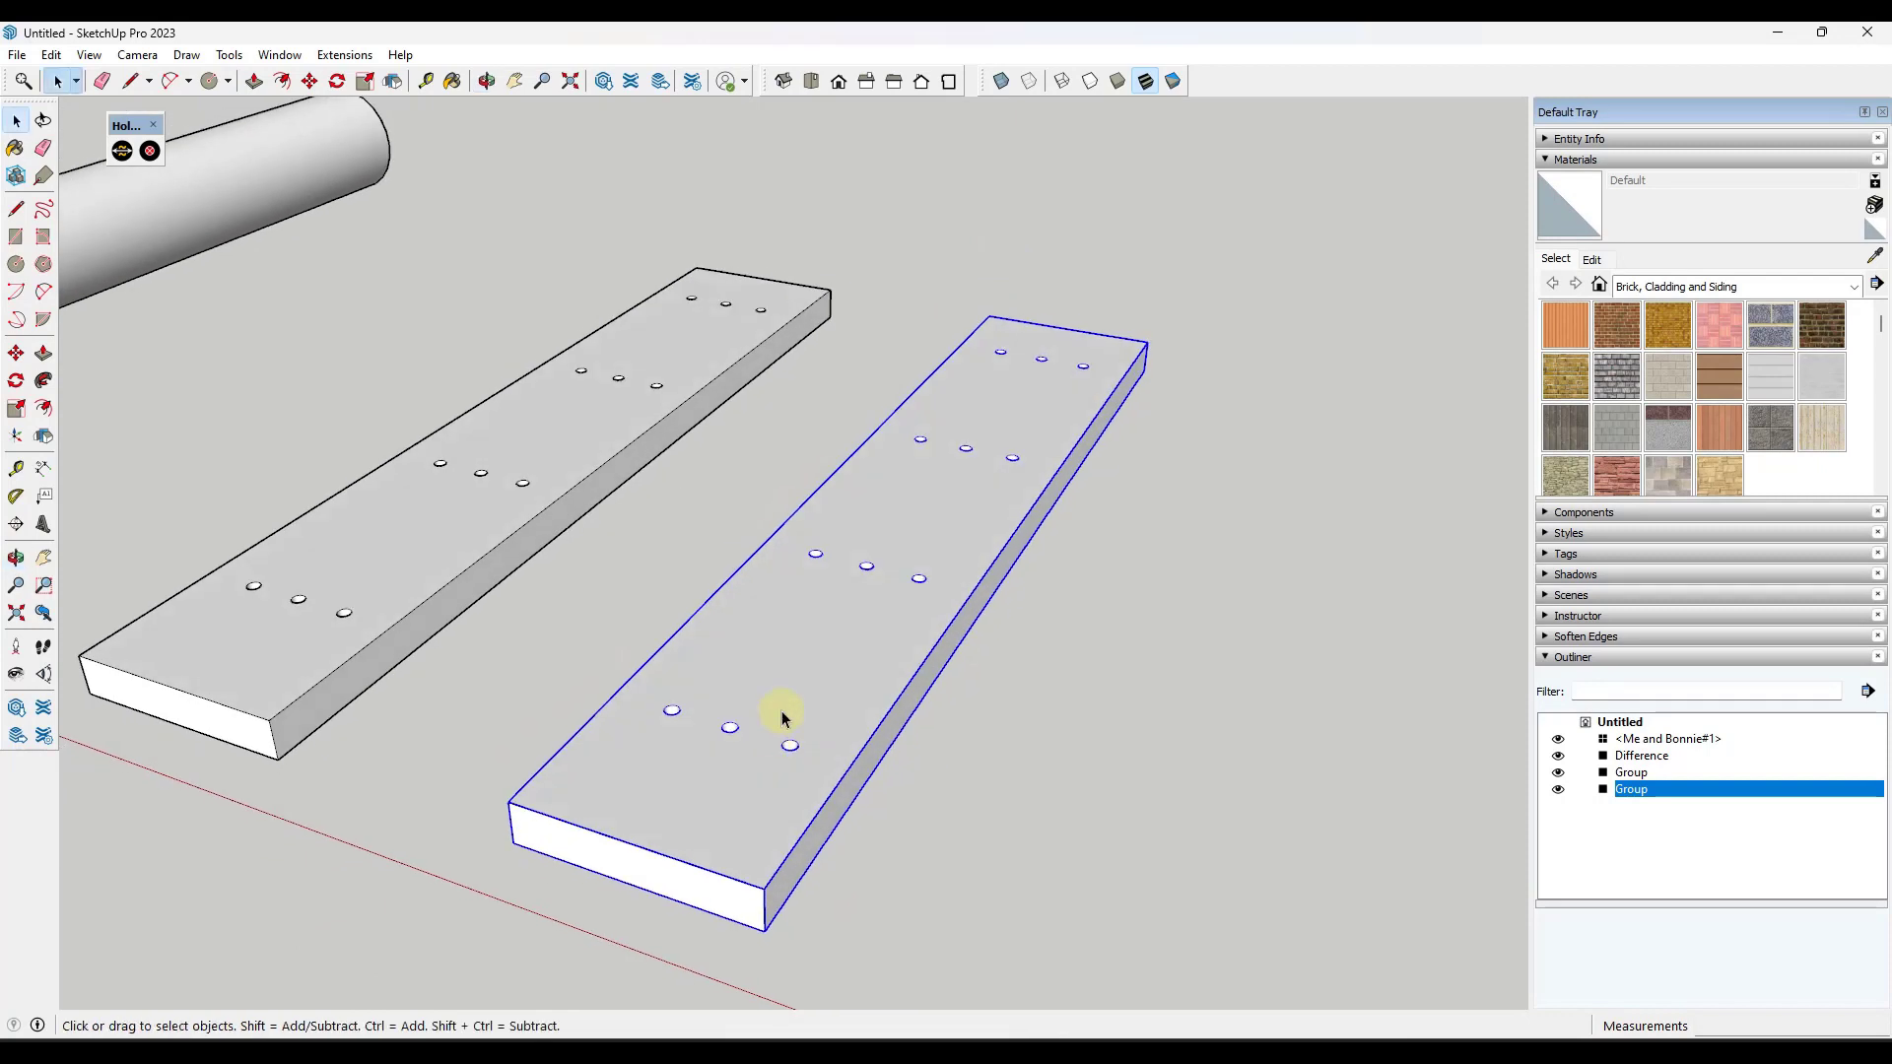
left_click(150, 152)
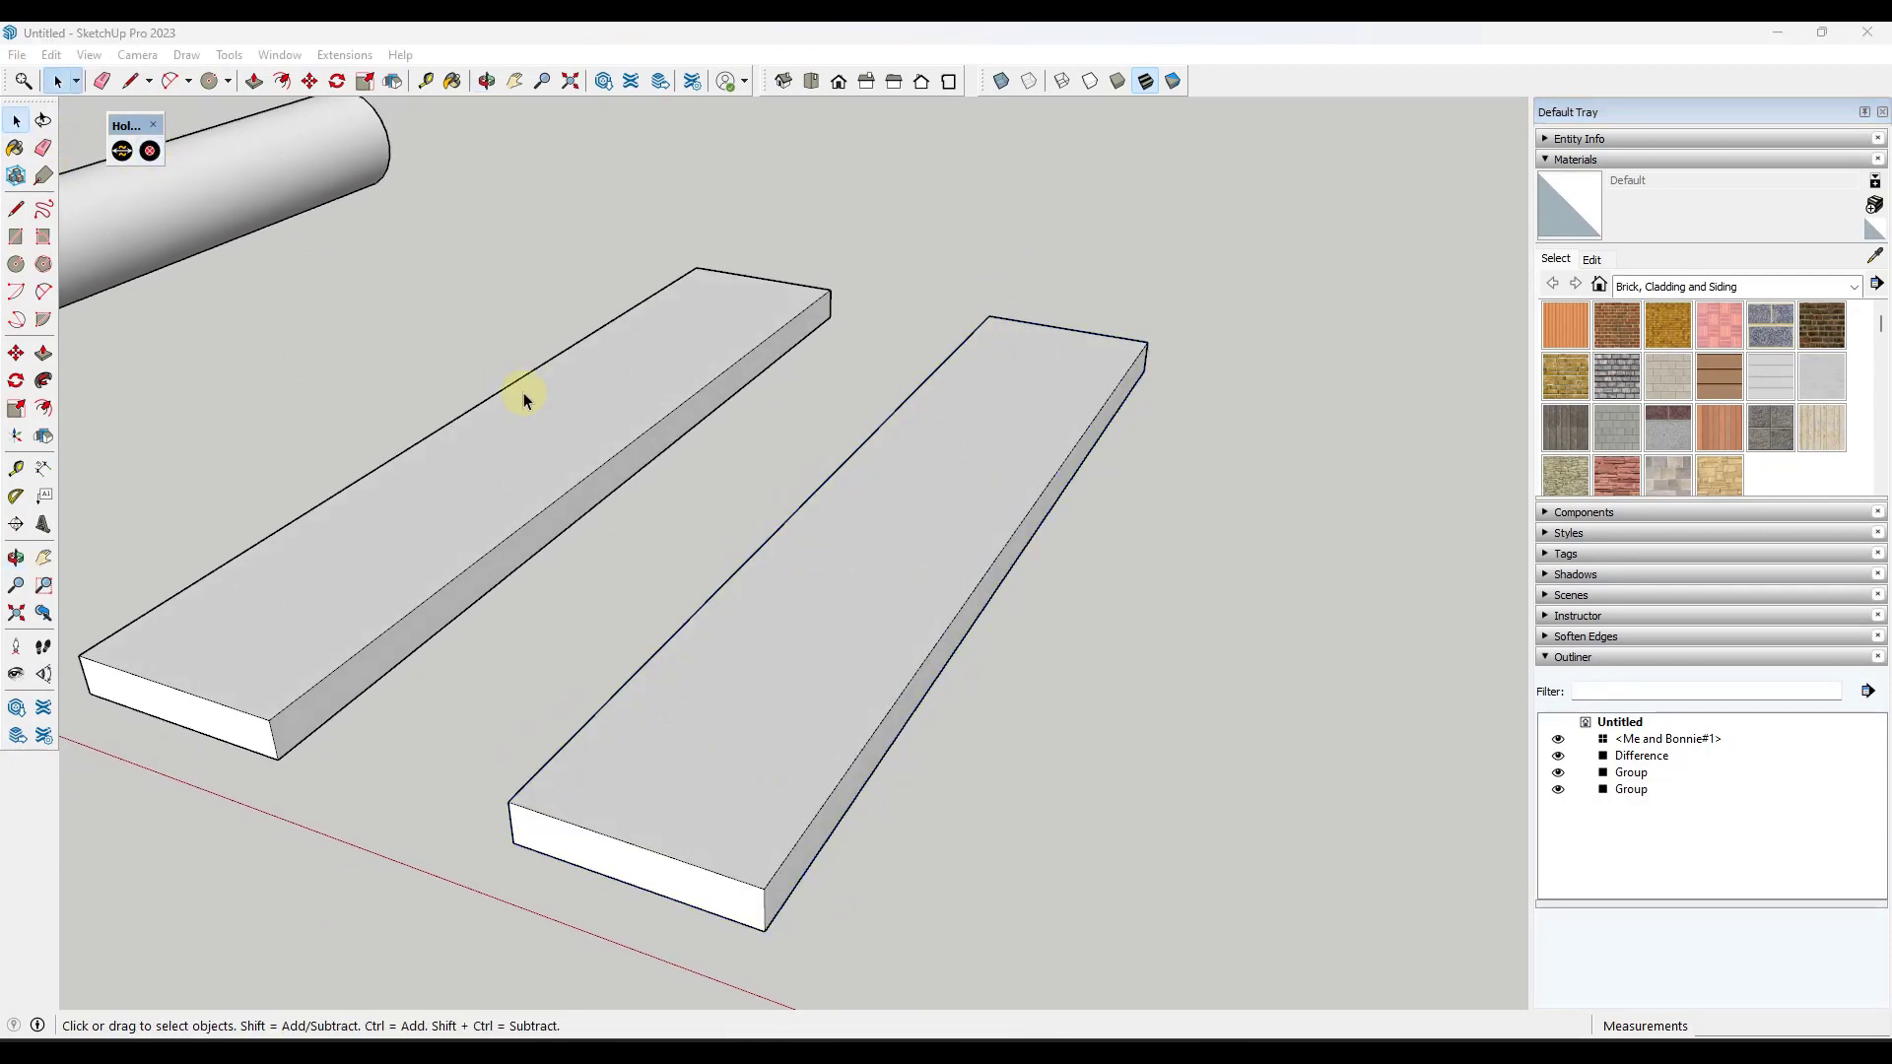
scroll(947, 508, "down", 4)
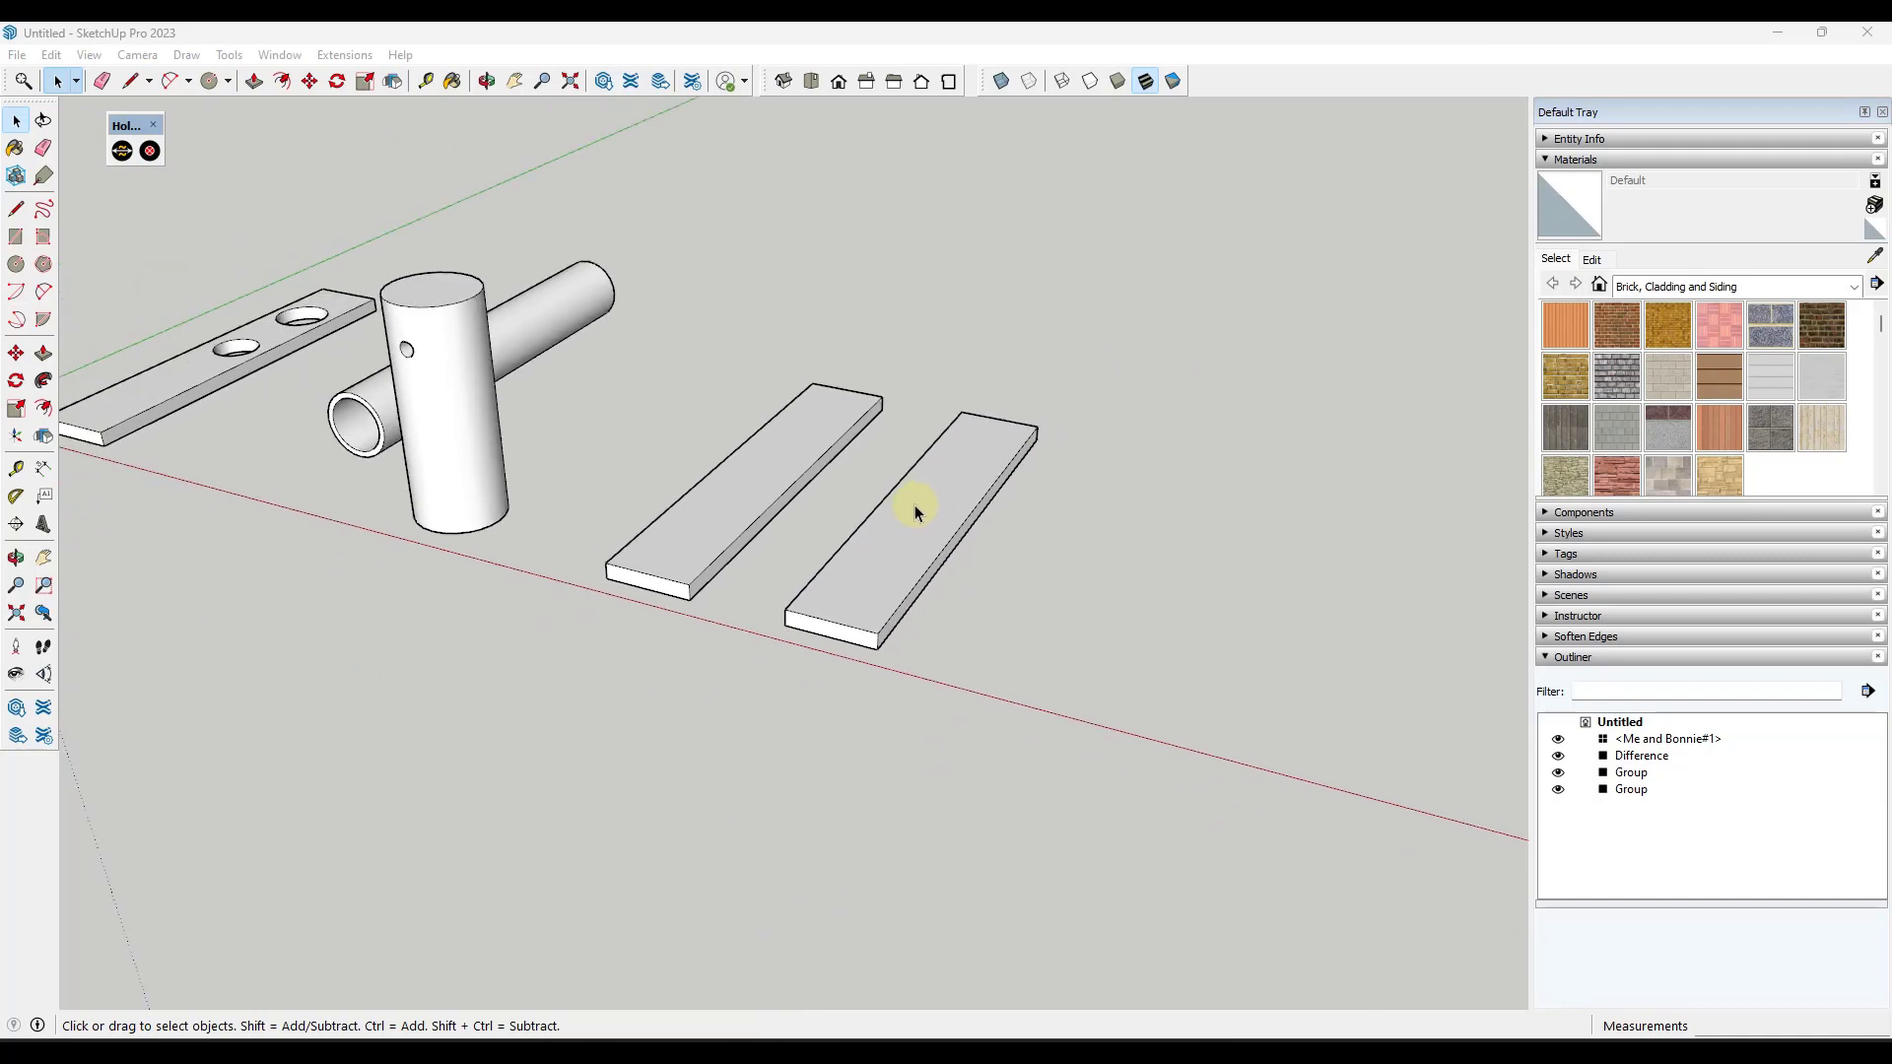
Select the right plank, strip its holes, and compare it with the left plank.
left_click(921, 530)
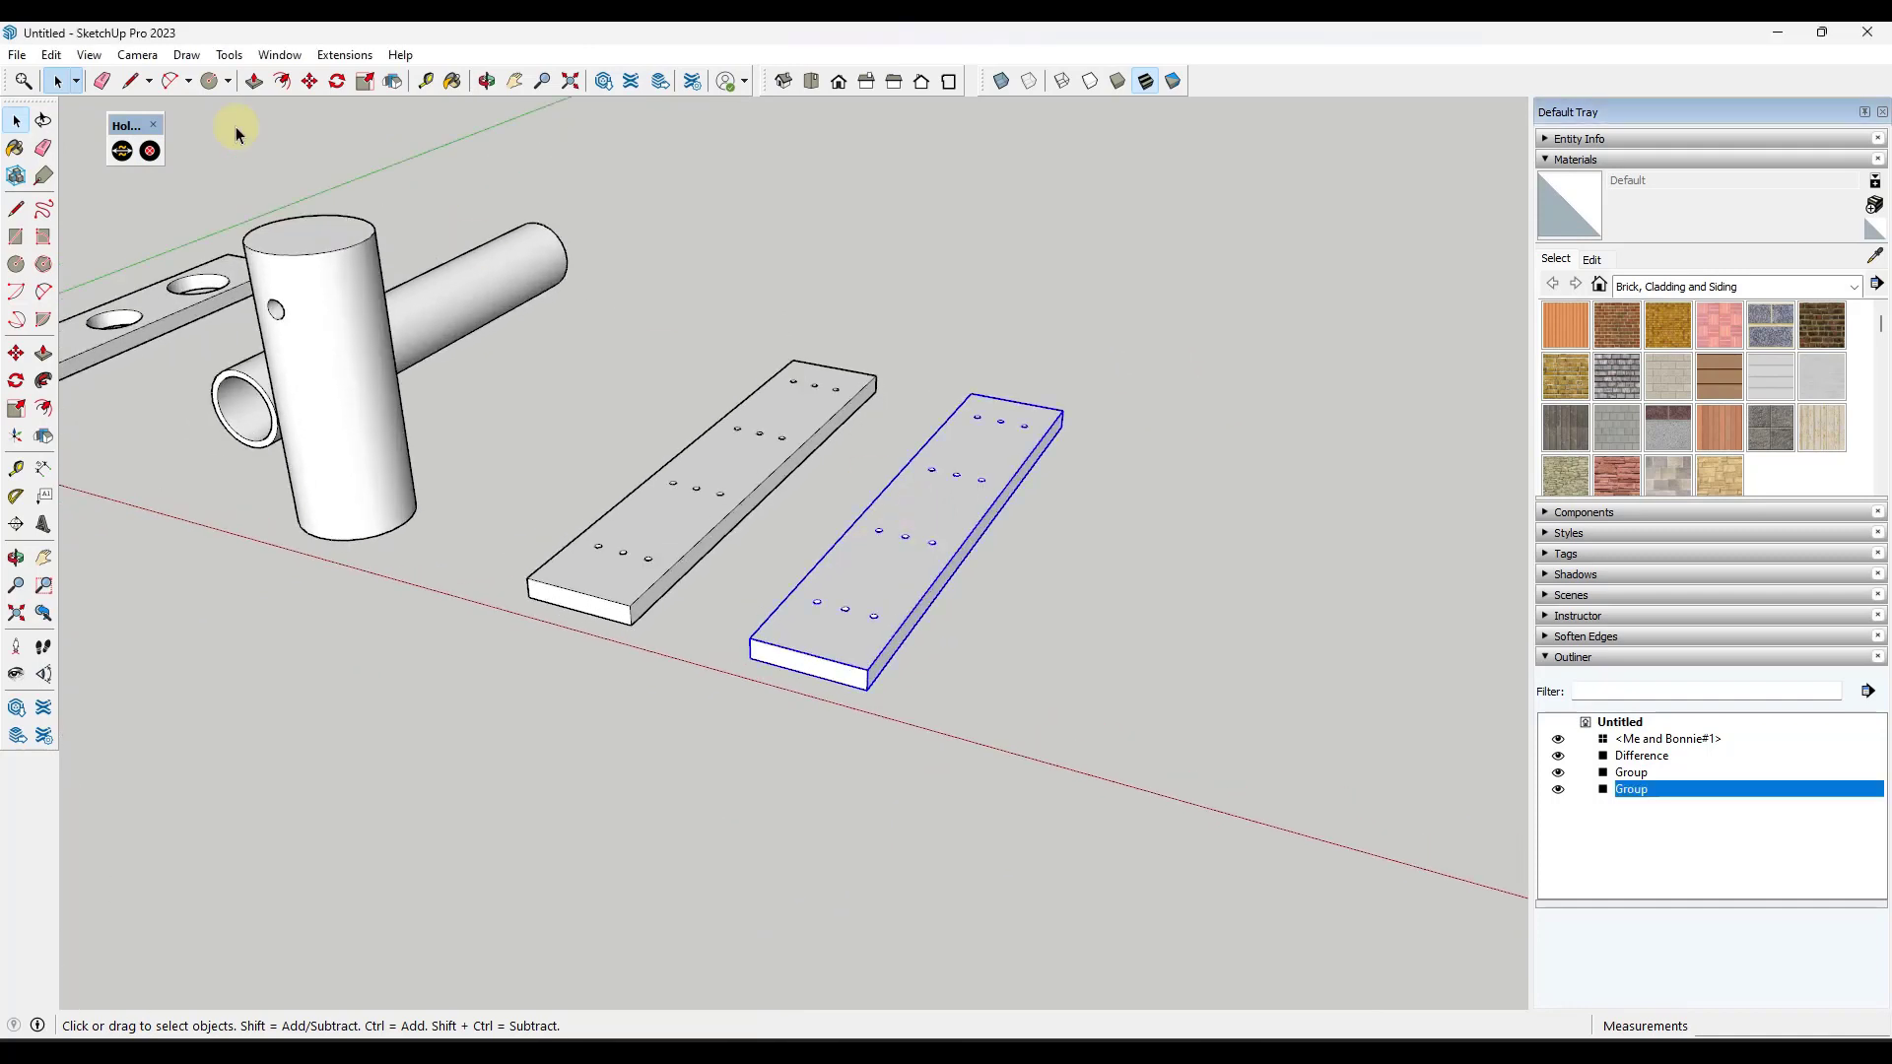
left_click(150, 151)
left_click(937, 536)
left_click(632, 548)
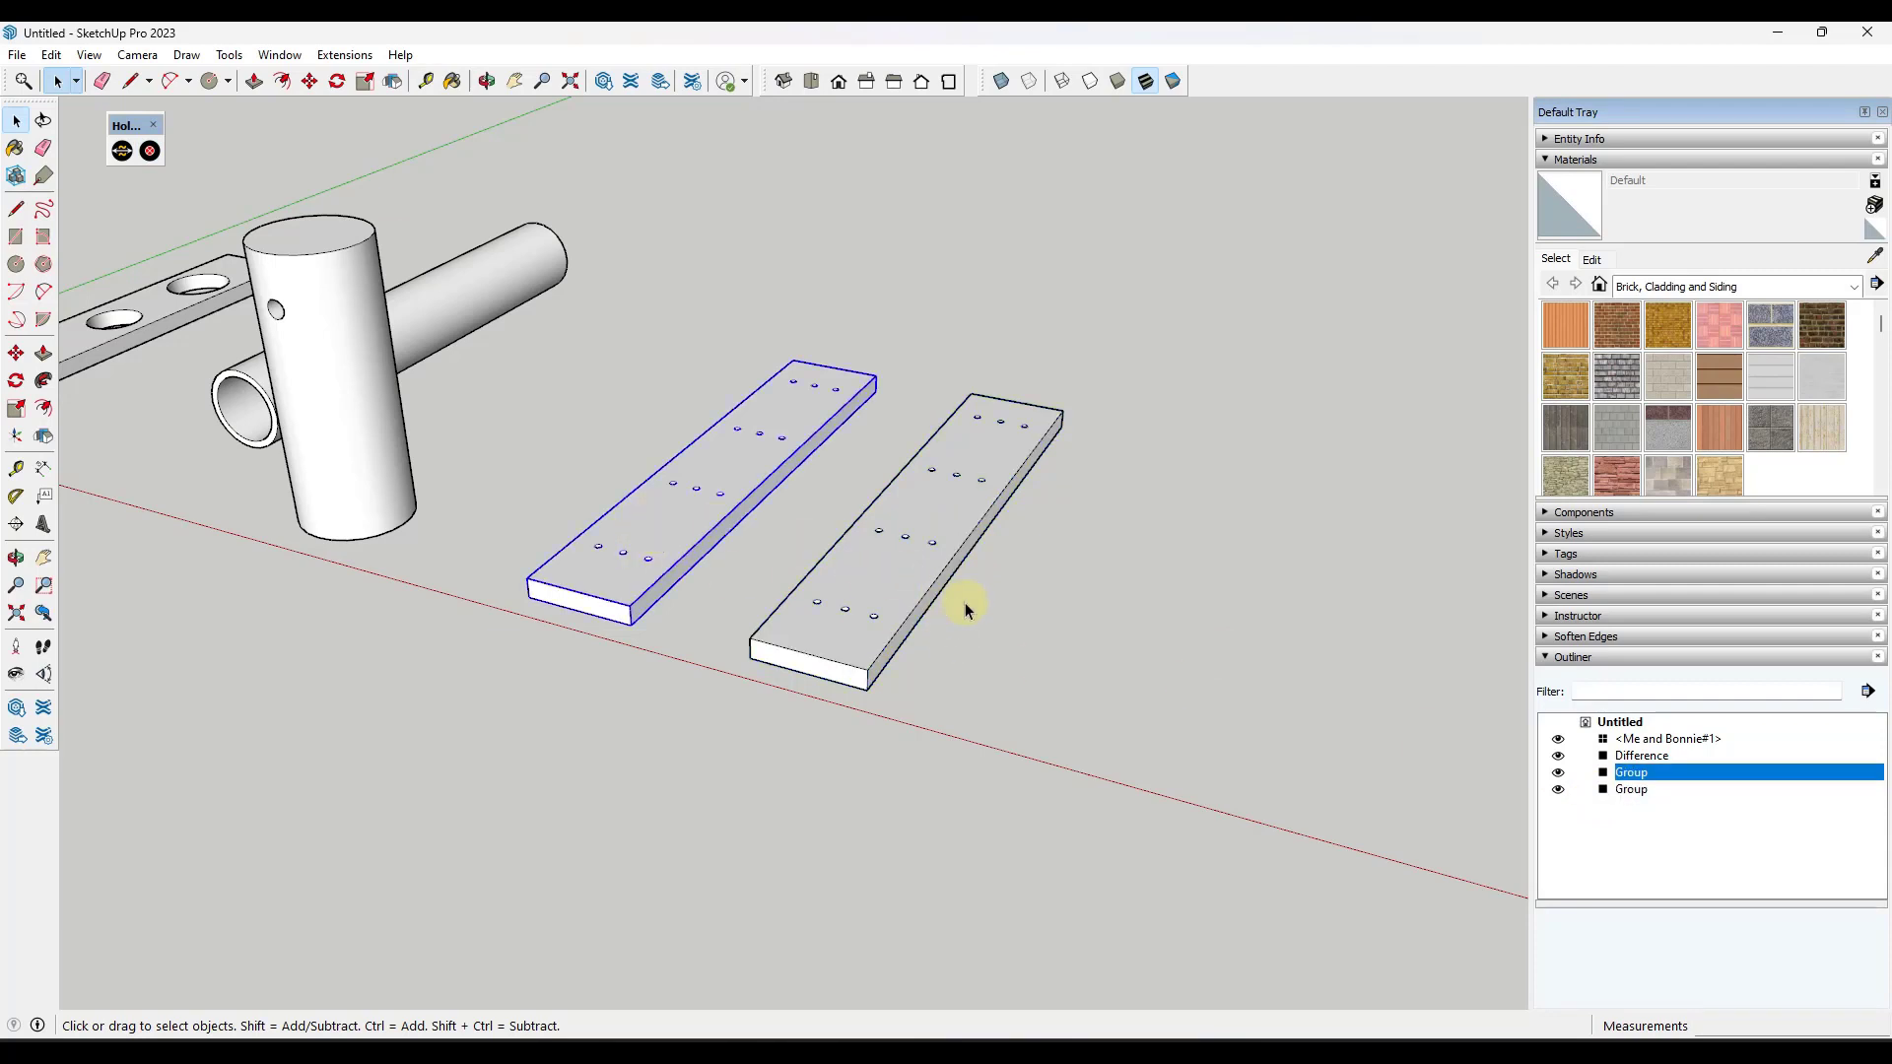
scroll(853, 592, "up", 2)
Rename the right plank's group to Group 1 in the Outliner.
left_click(863, 582)
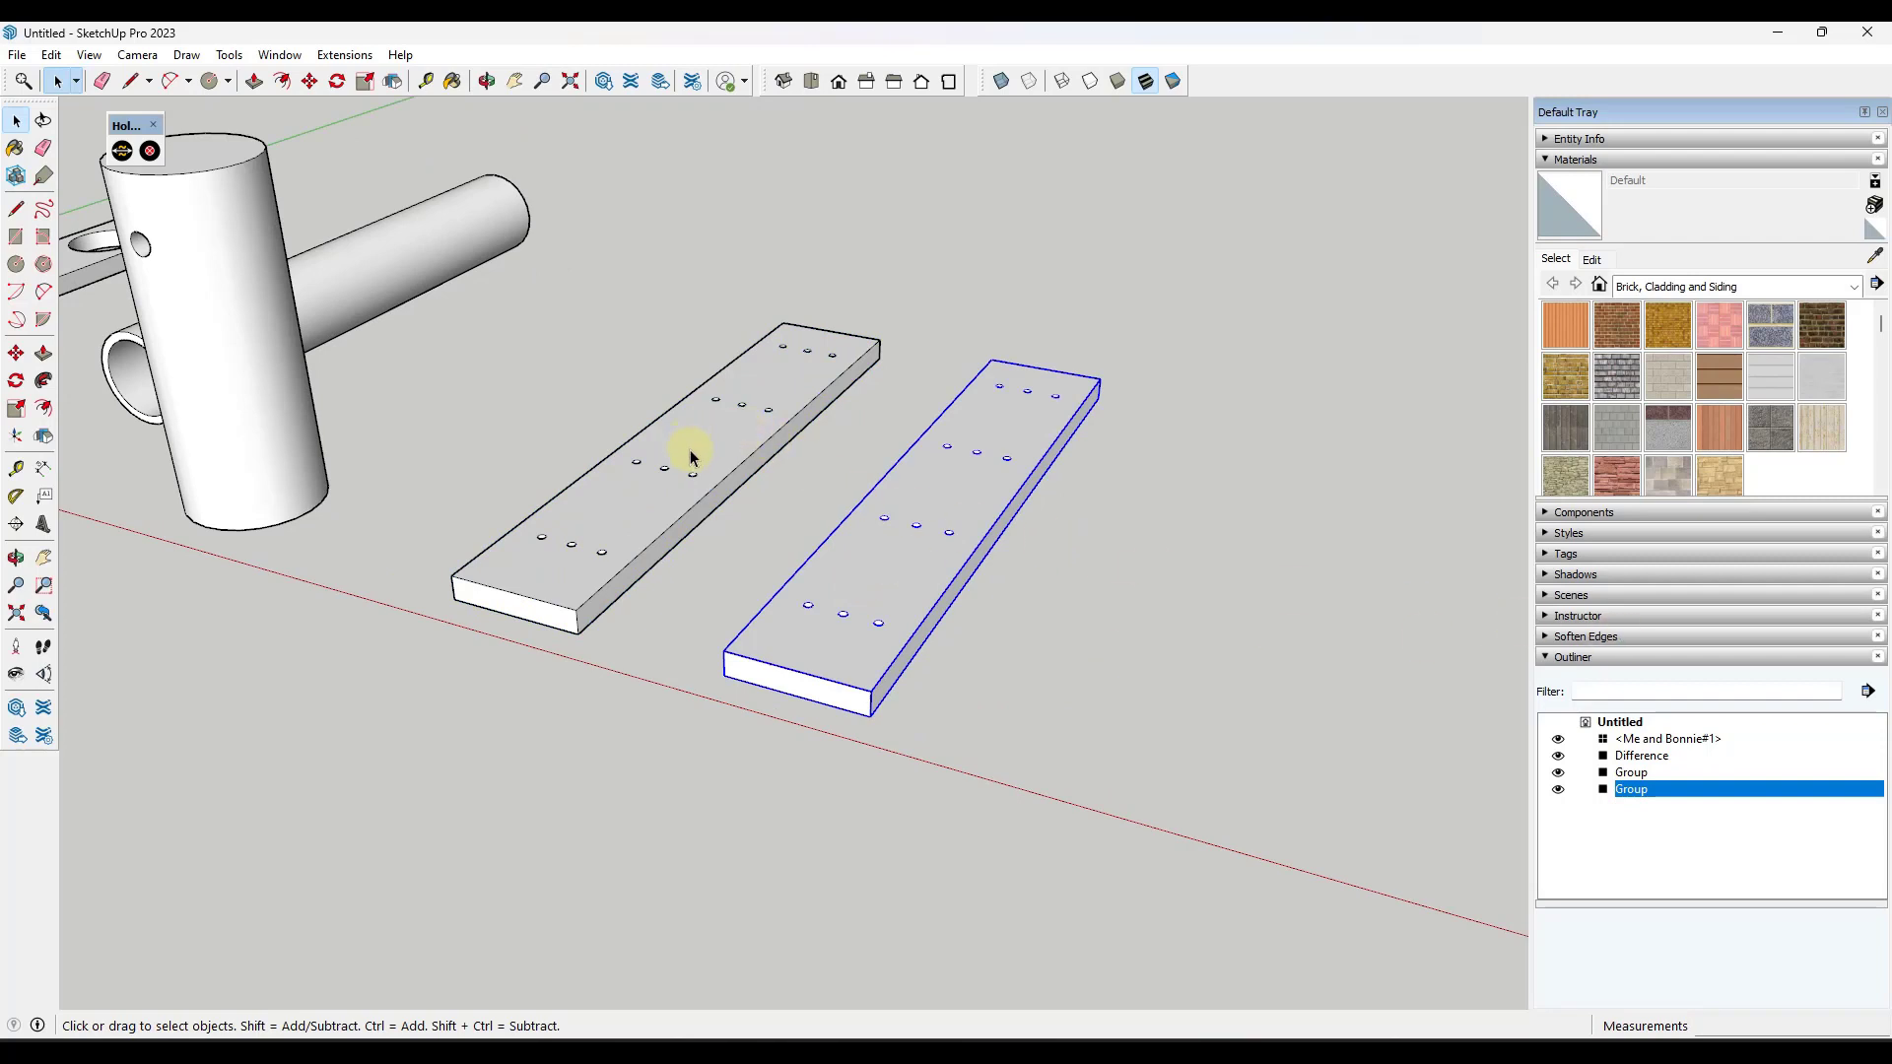
double_click(1632, 791)
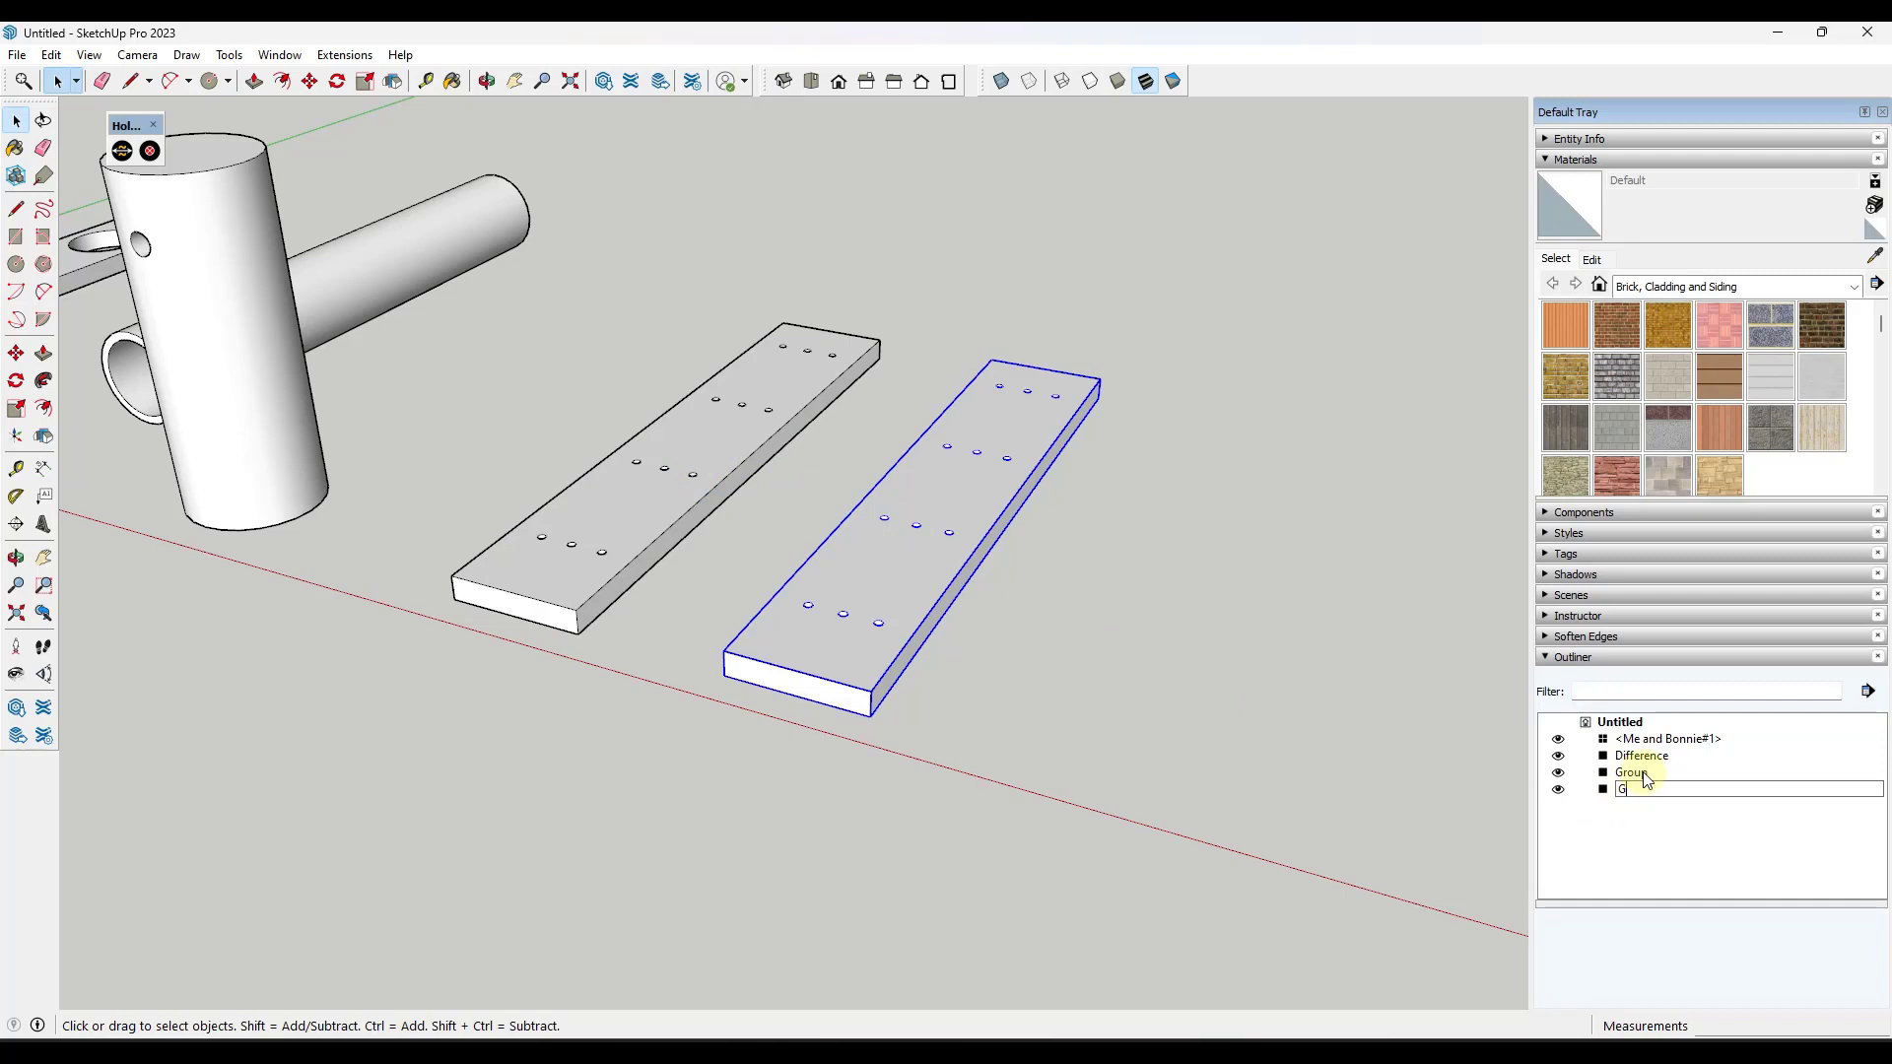
key("Return")
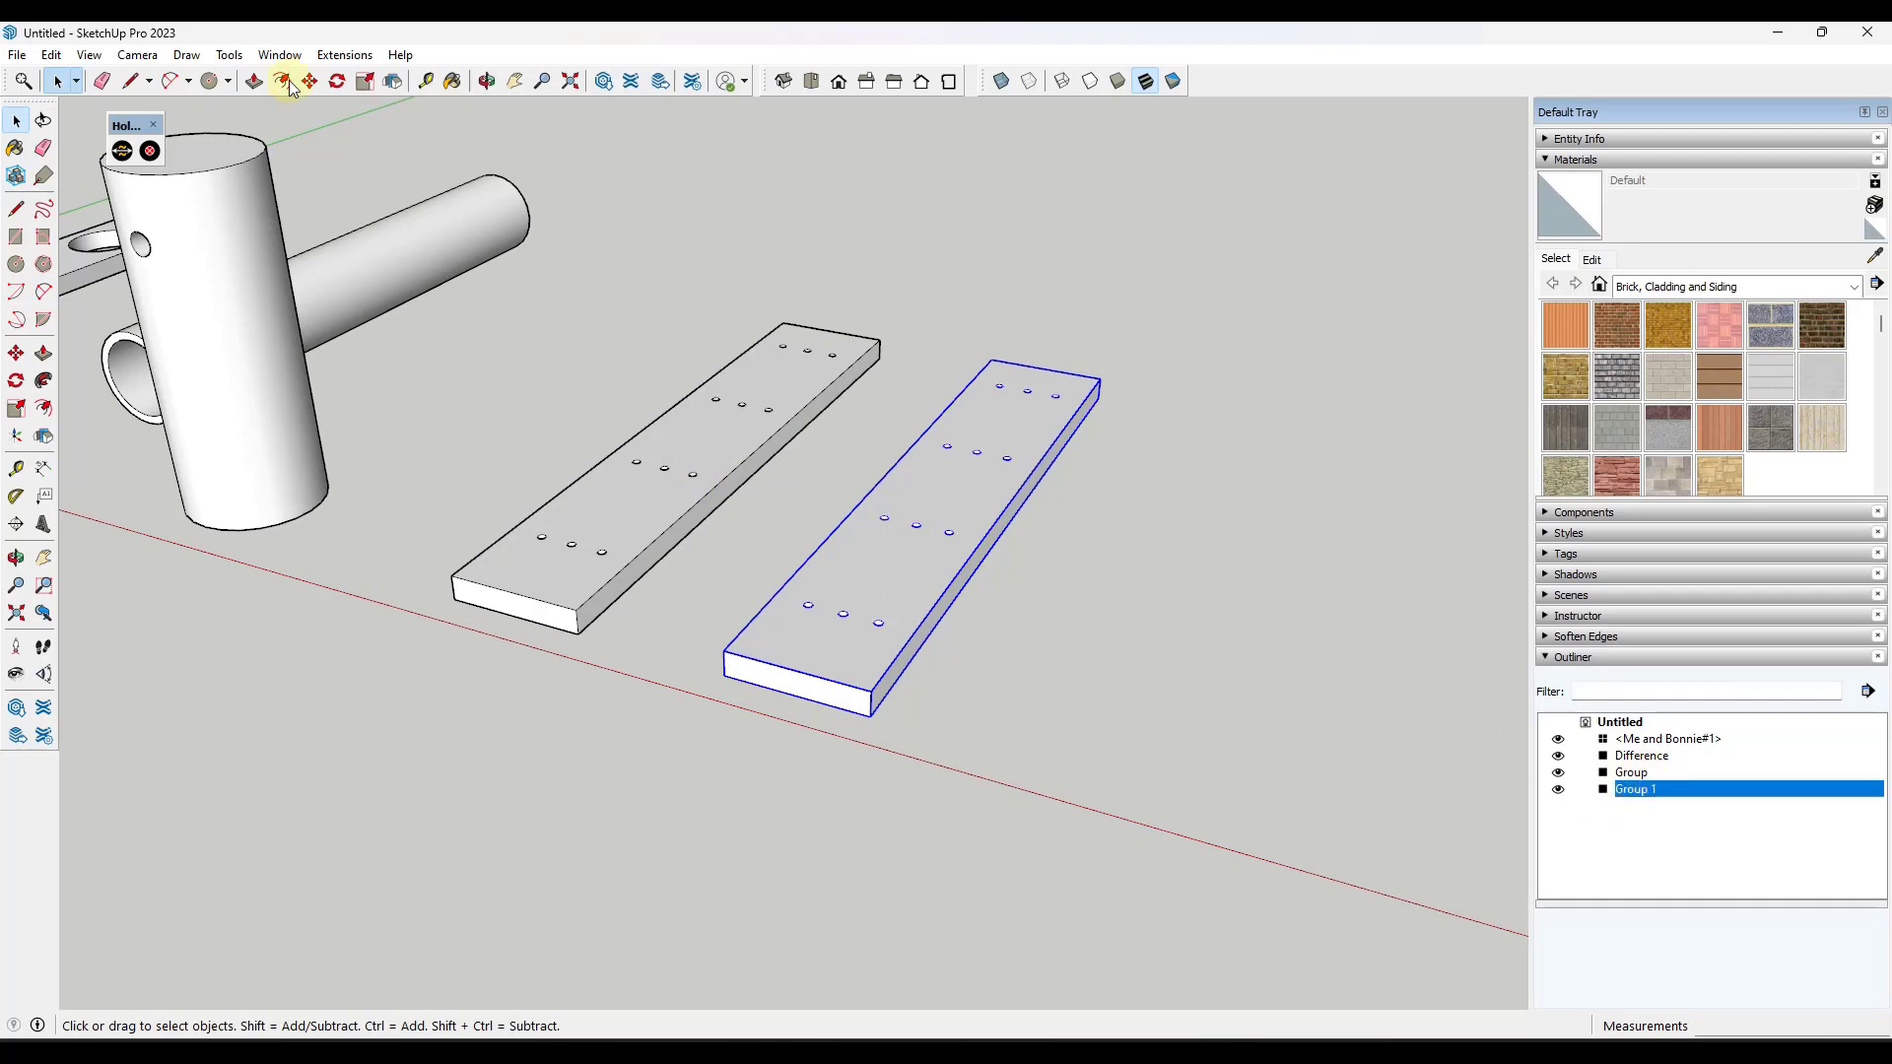
Remove the holes from the renamed Group 1 plank with Delete Holes.
left_click(150, 151)
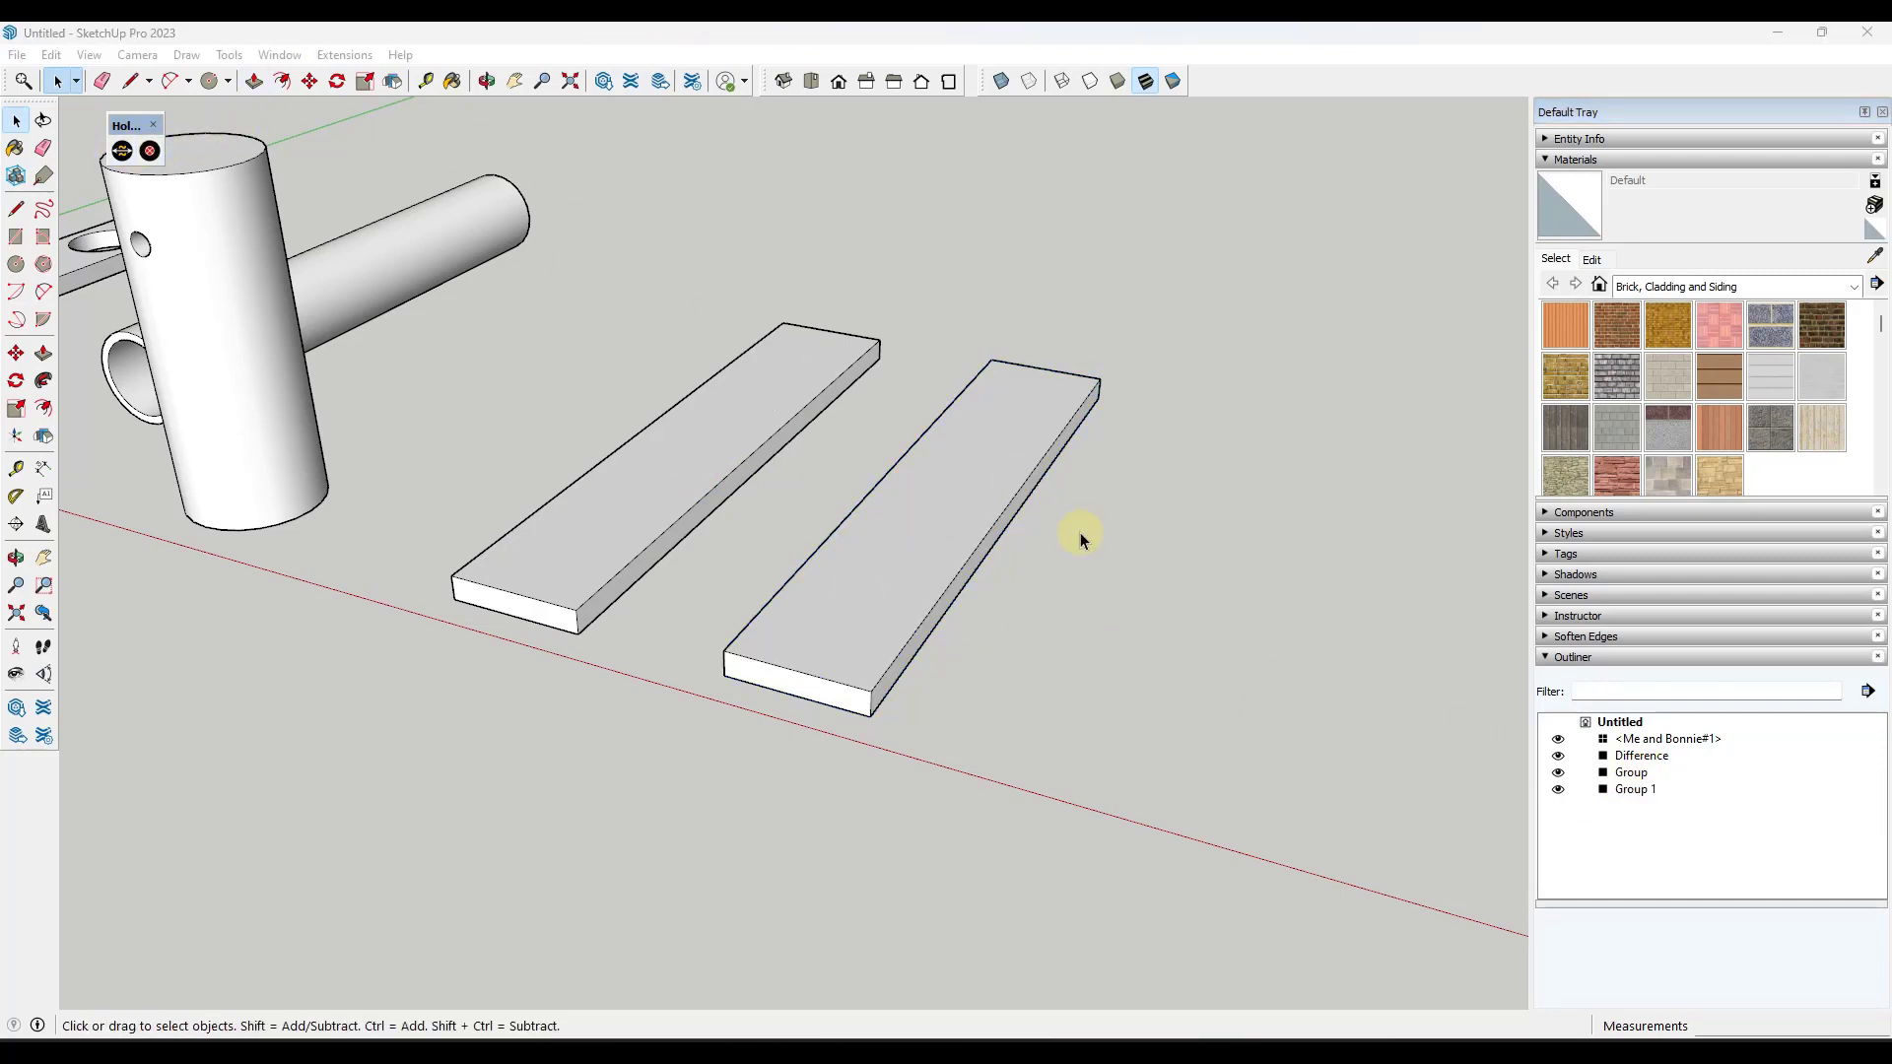
middle_click_drag(887, 509, 882, 537)
left_click(798, 658)
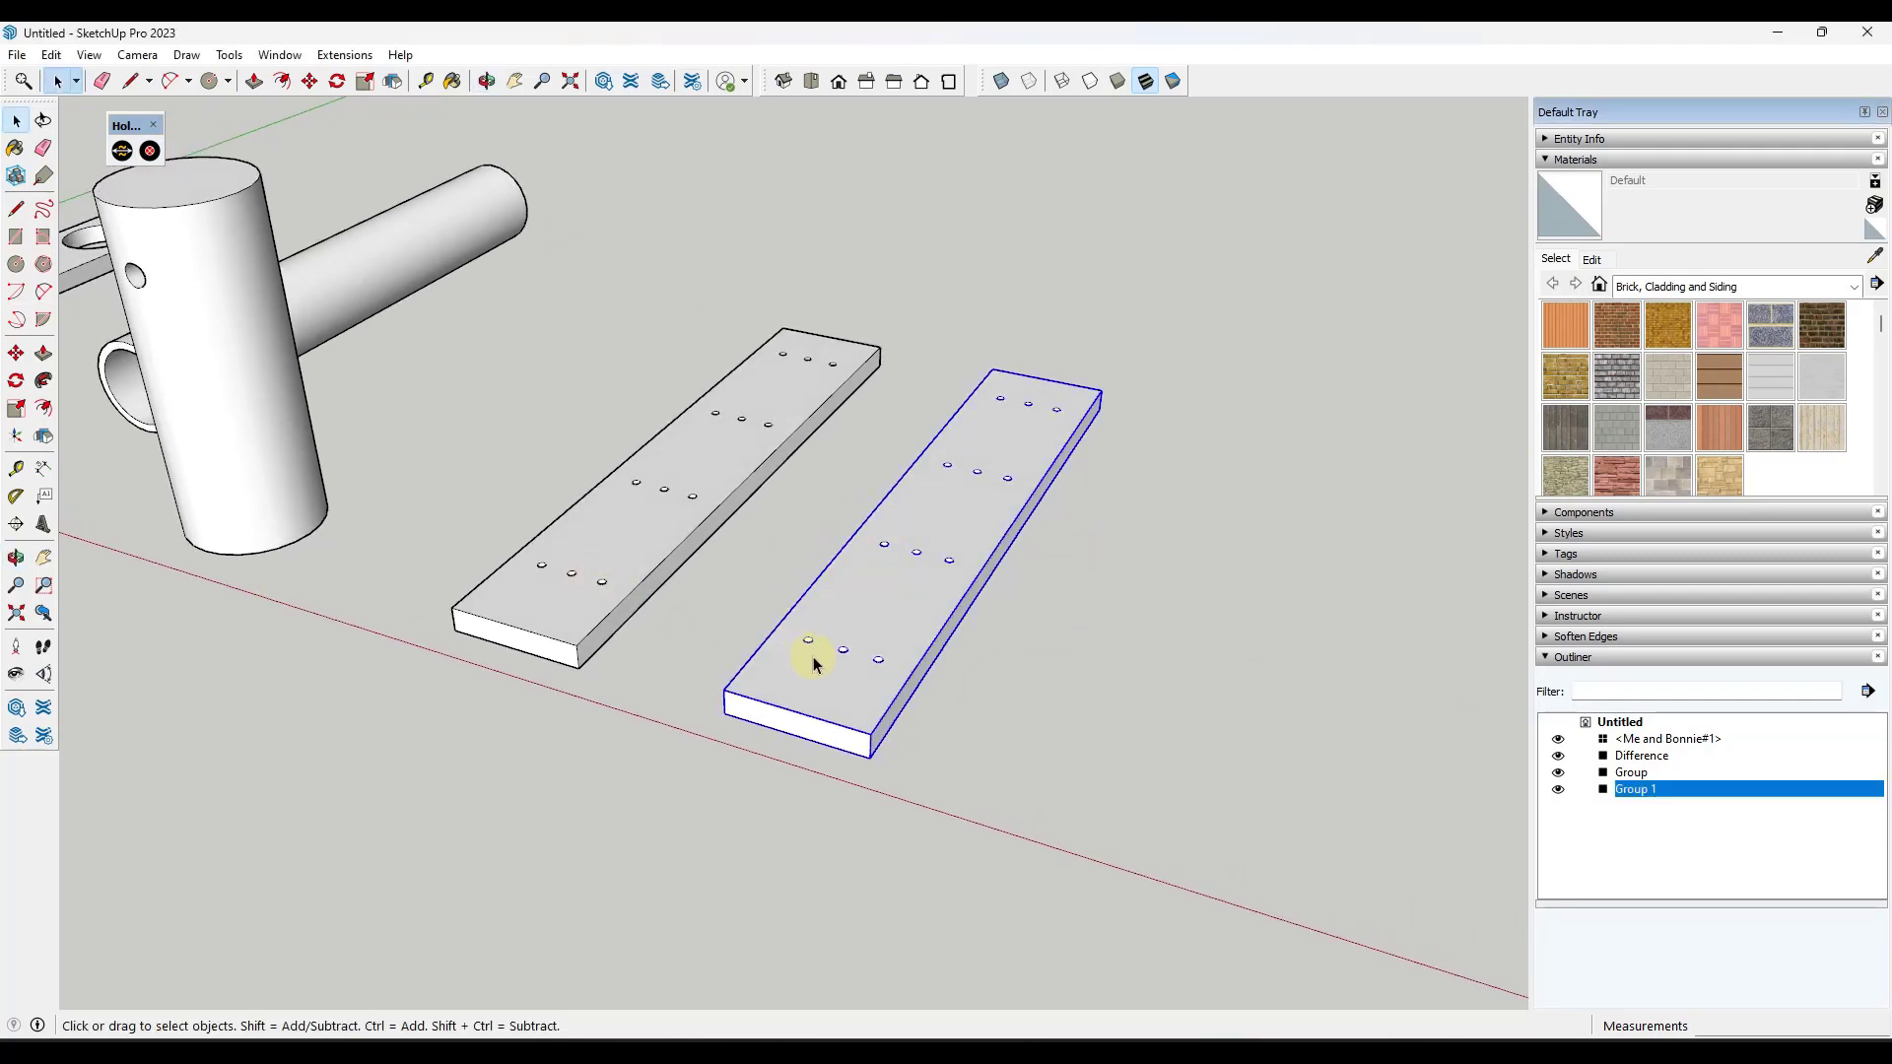
left_click(150, 151)
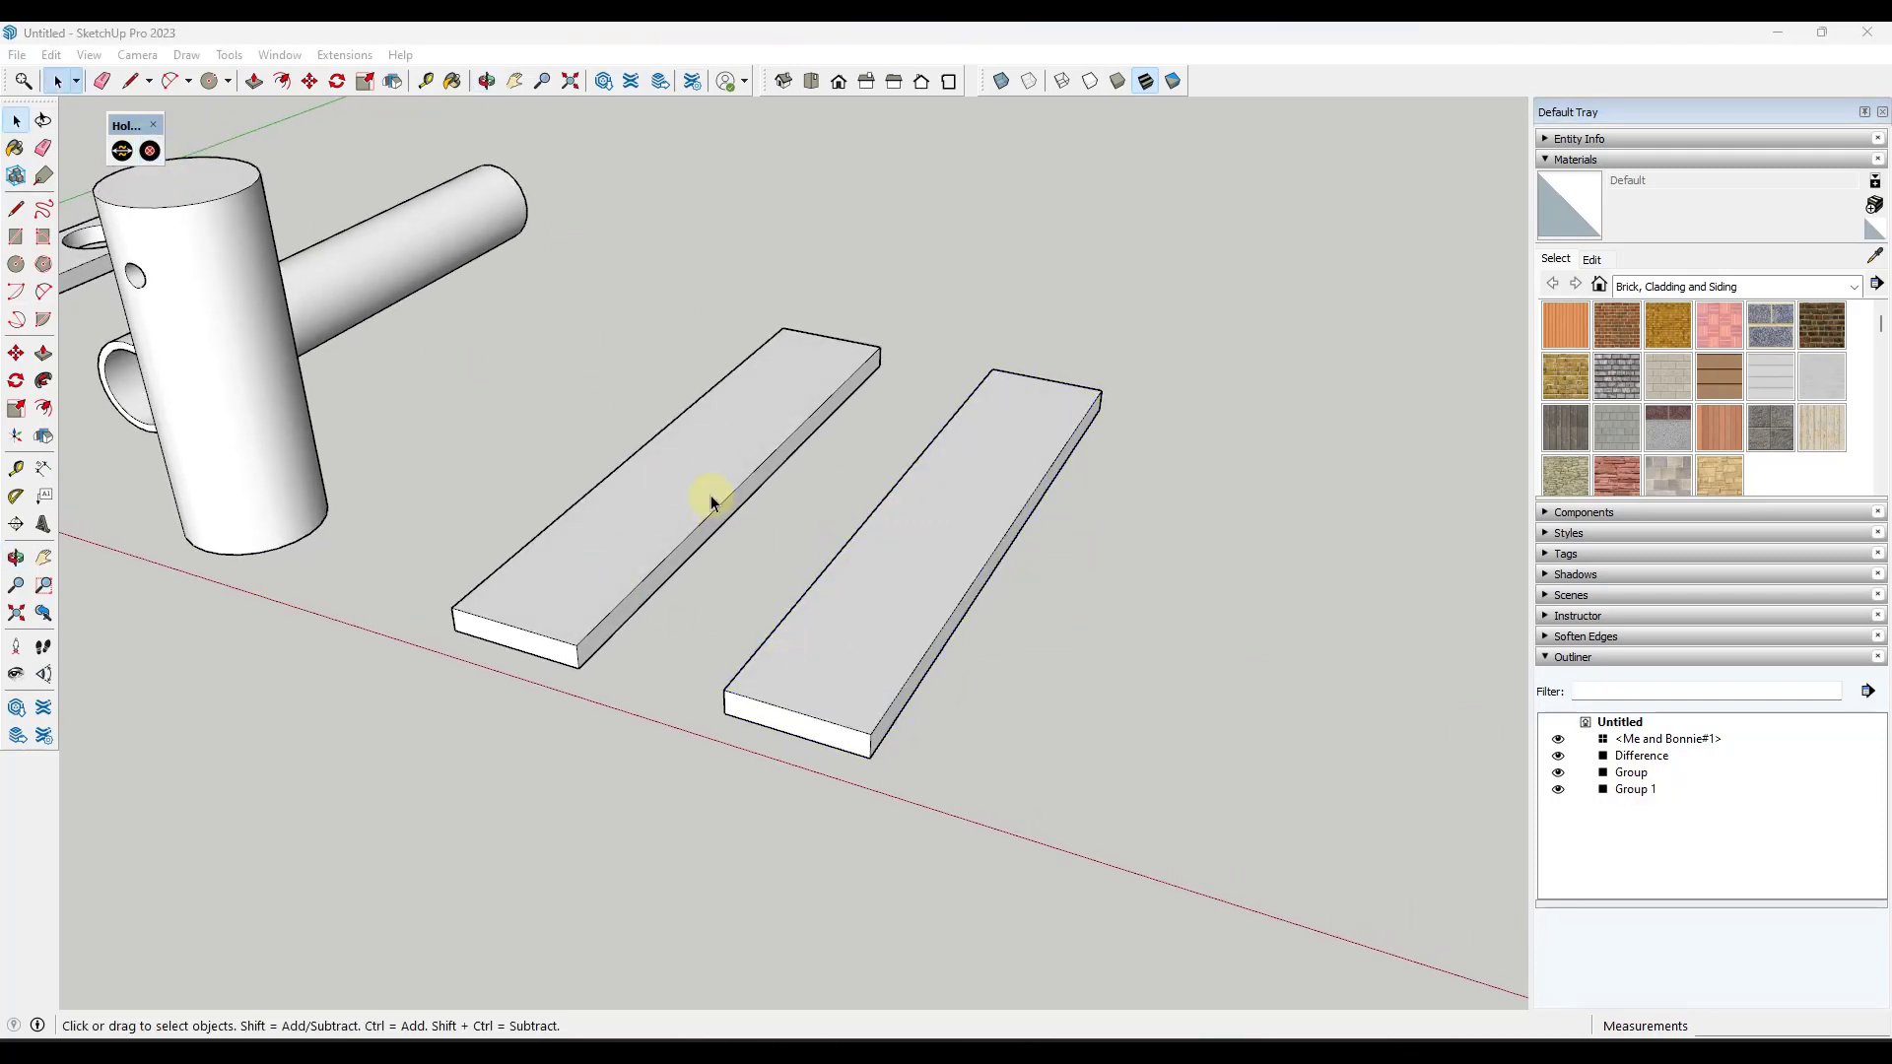
Undo to restore the plank holes, then fill the pipe's inner circle into a solid cylinder.
key("ctrl+z")
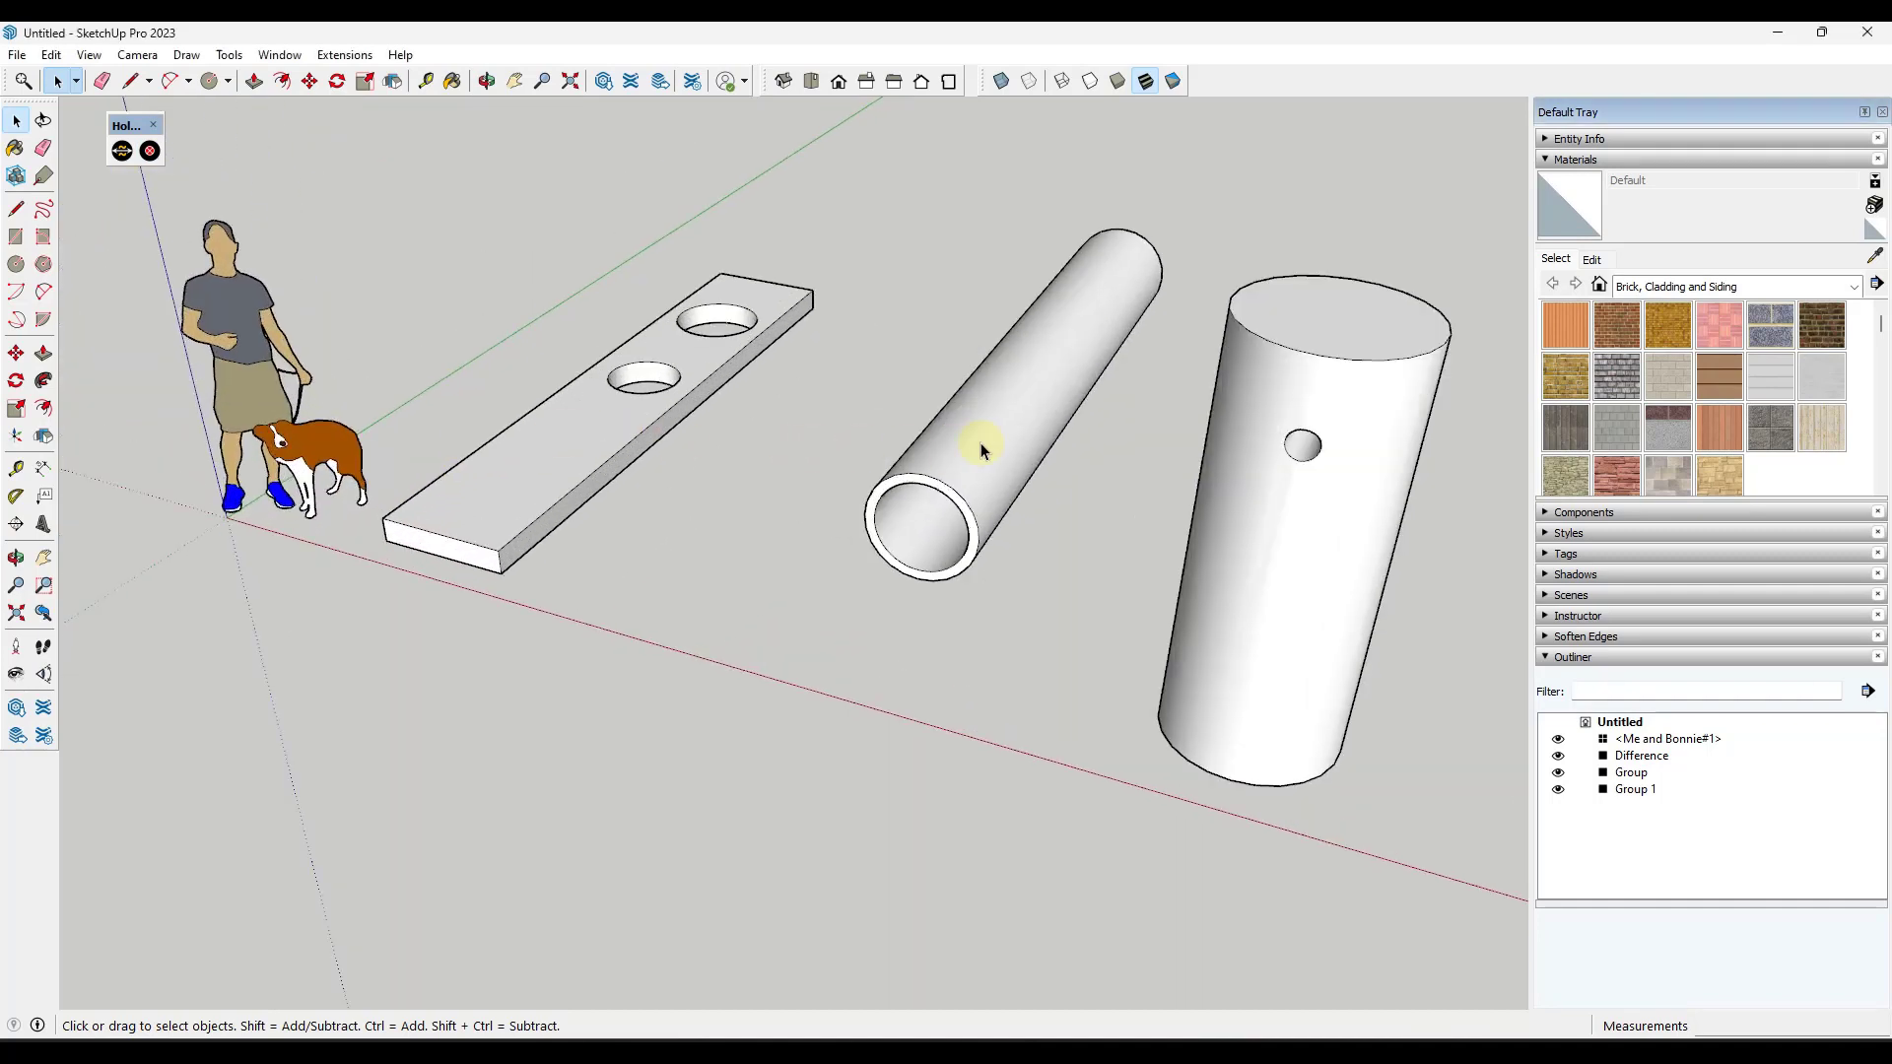
left_click(980, 448)
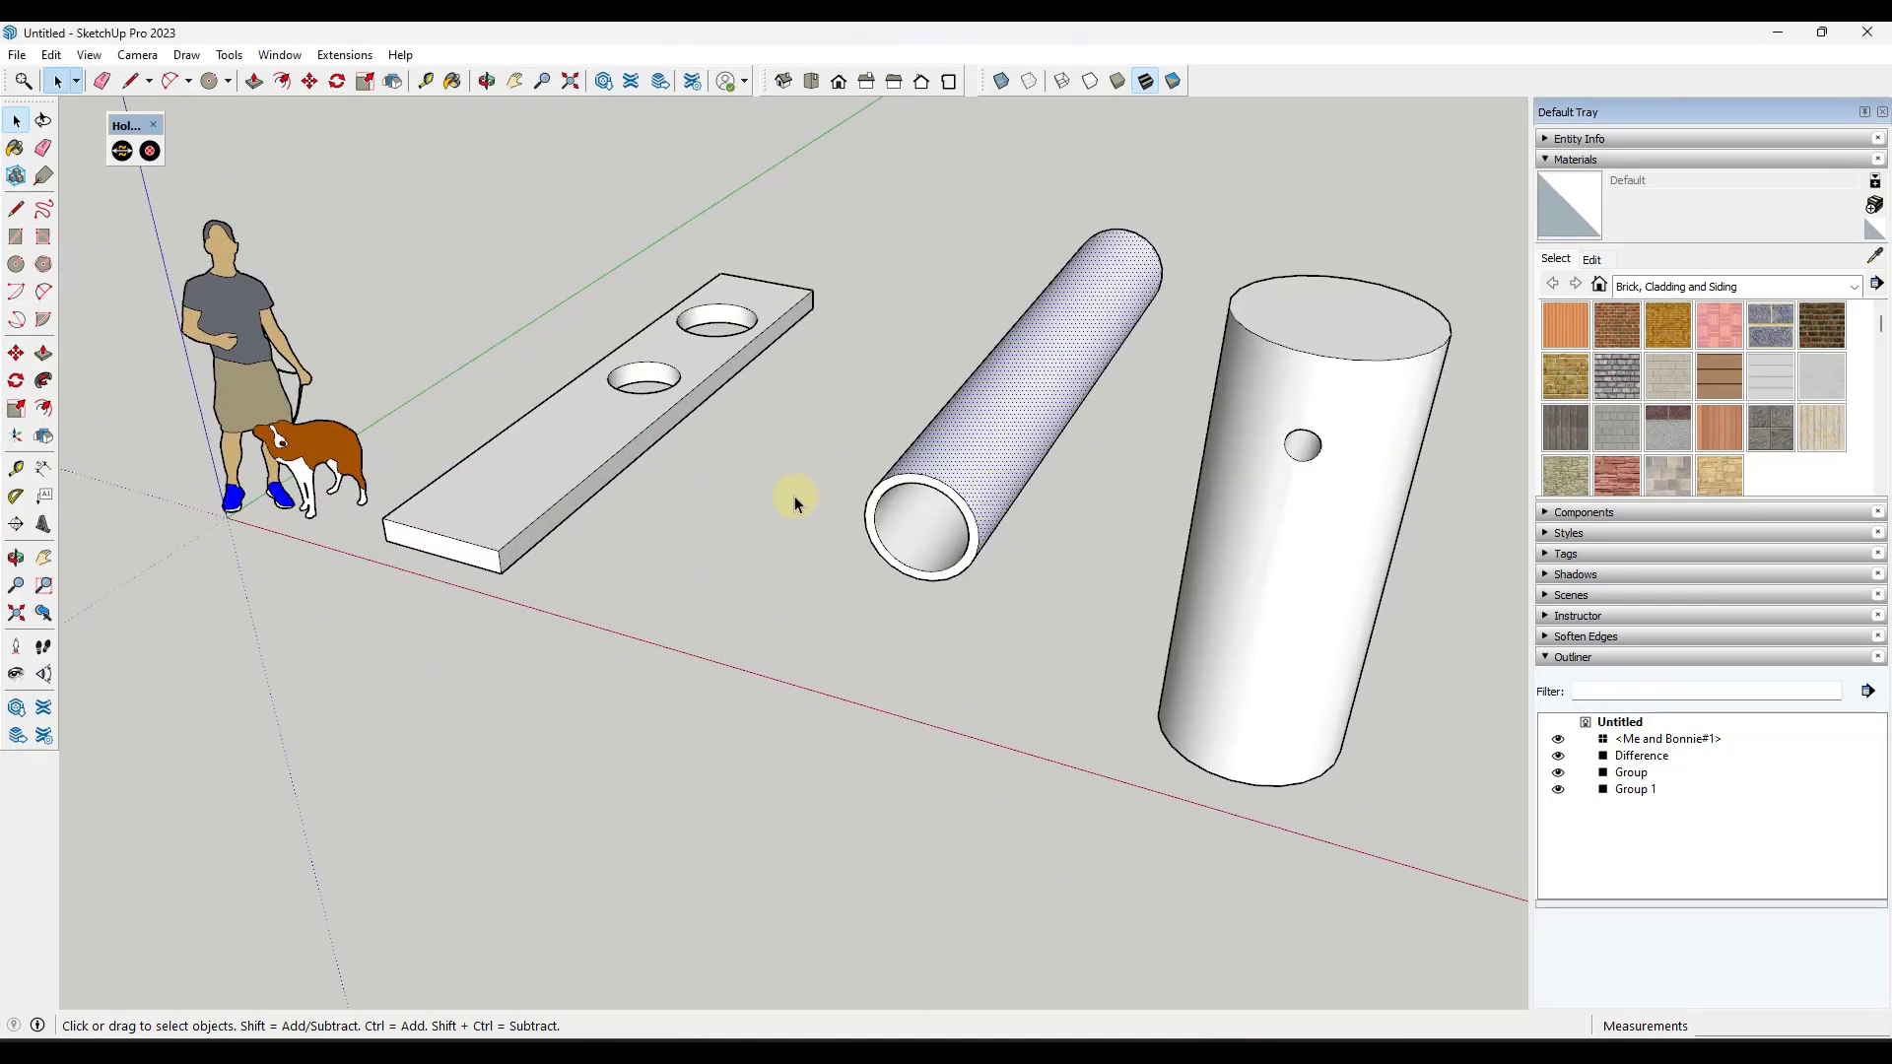
left_click(926, 493)
left_click(150, 150)
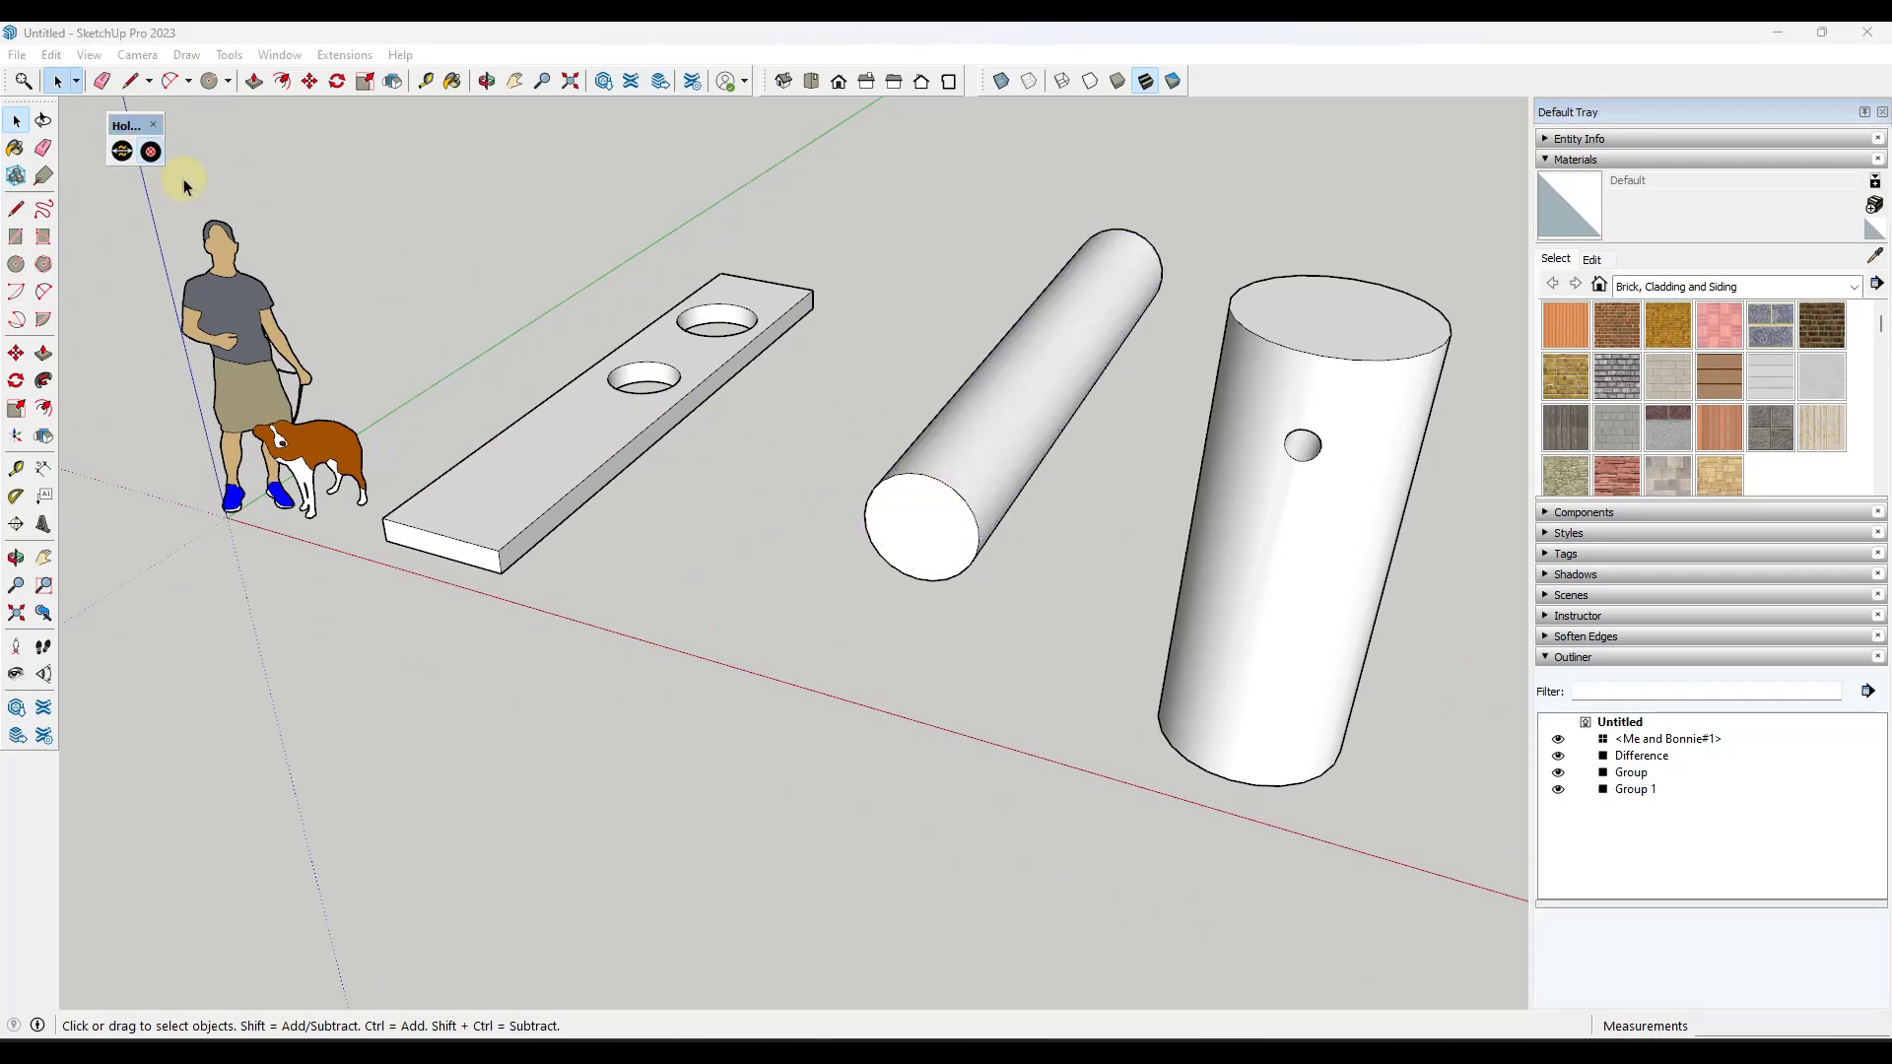
middle_click_drag(808, 414, 498, 490)
key("space")
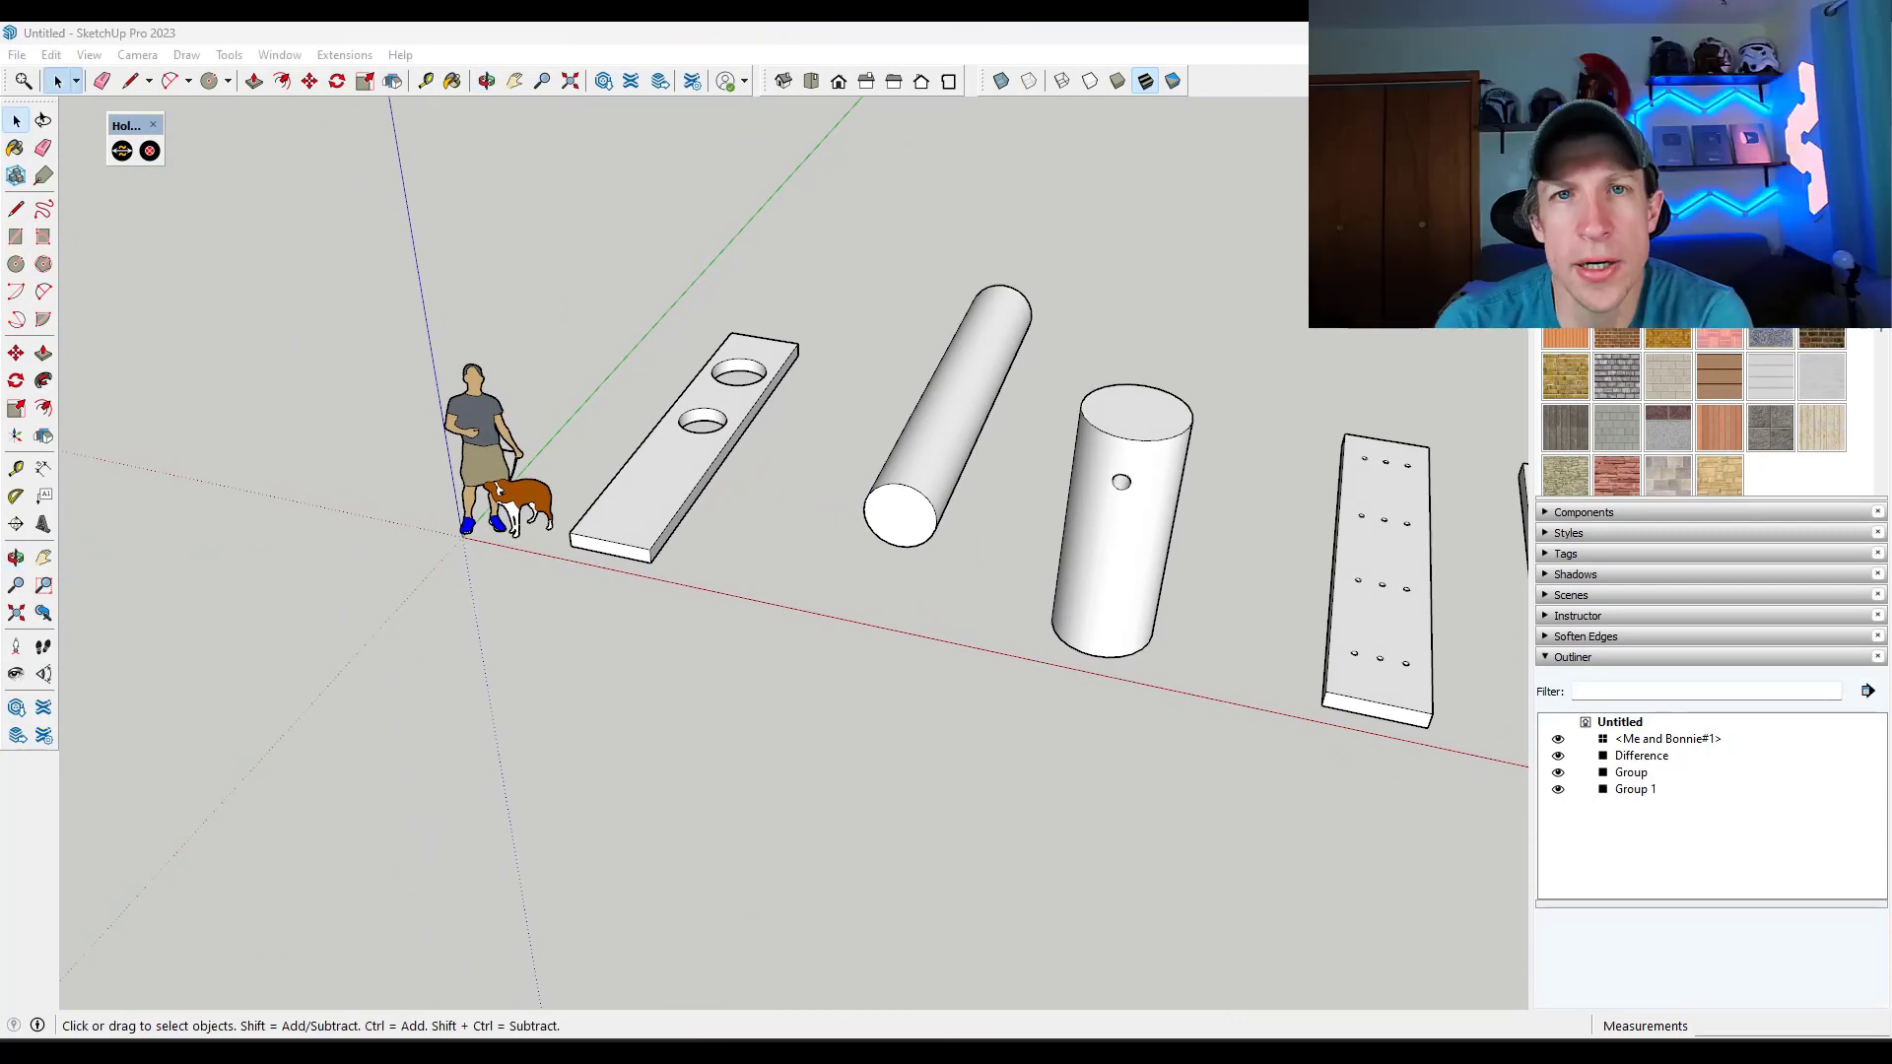